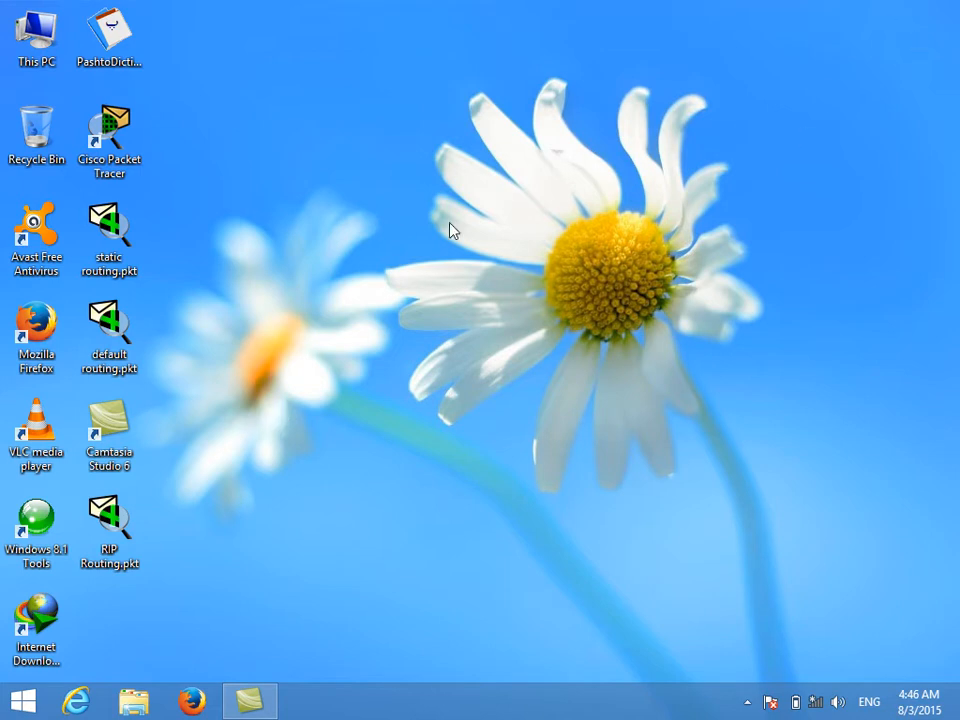
pyautogui.rightClick(382, 238)
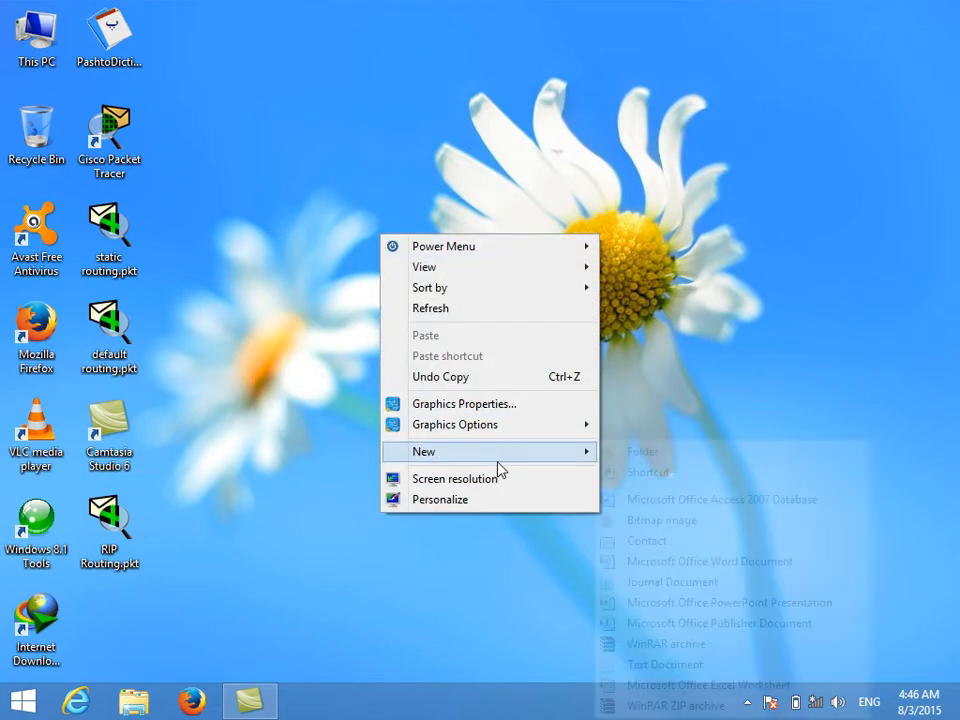
pyautogui.click(423, 627)
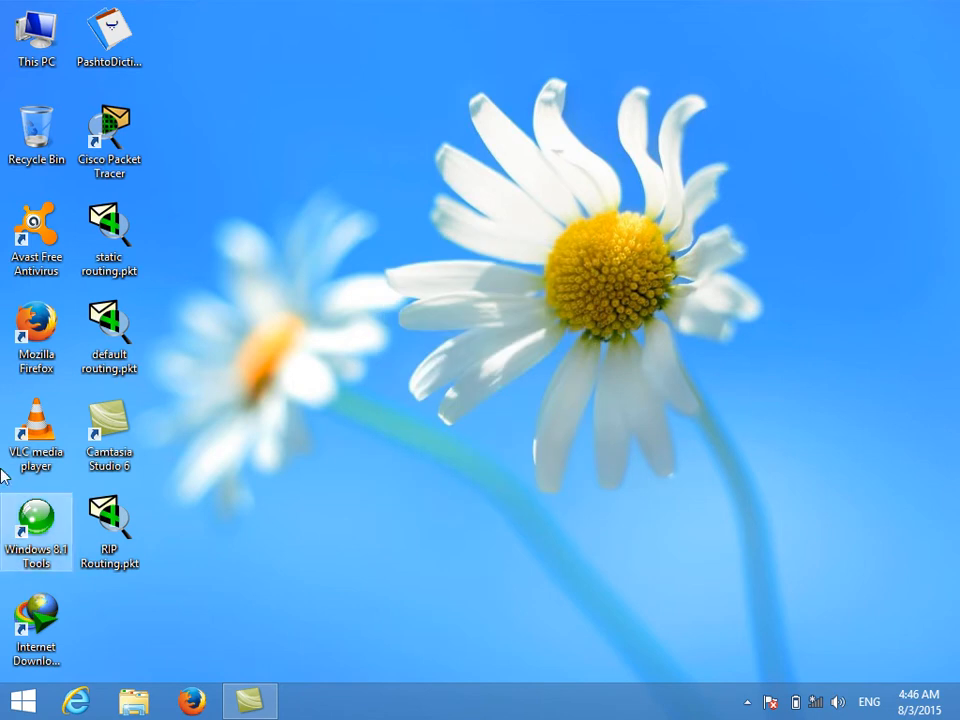
pyautogui.click(92, 435)
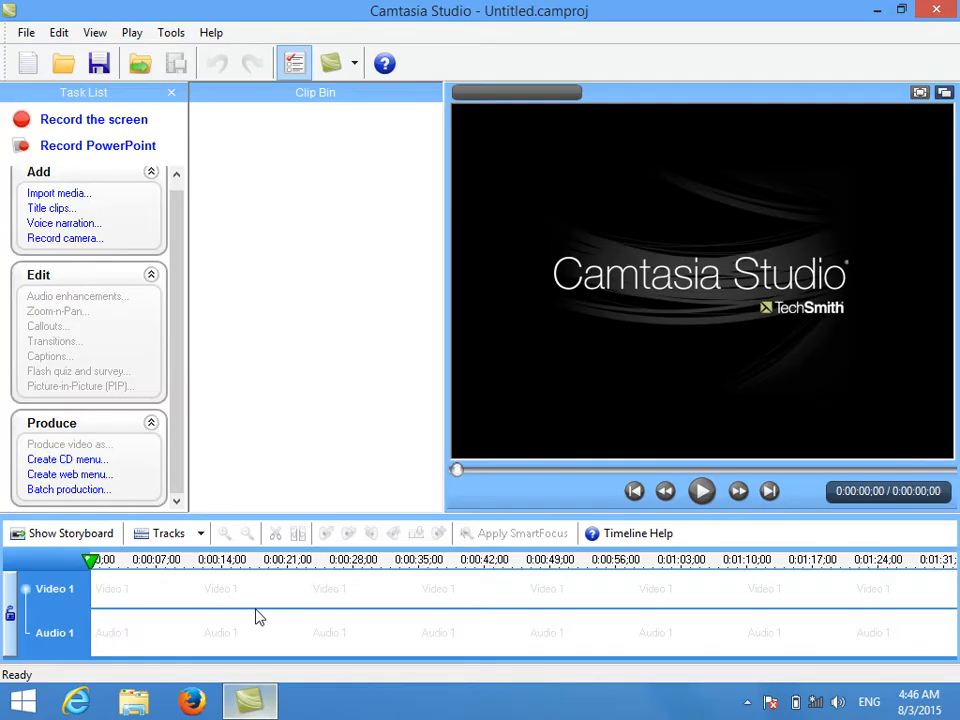
pyautogui.click(748, 700)
pyautogui.click(936, 10)
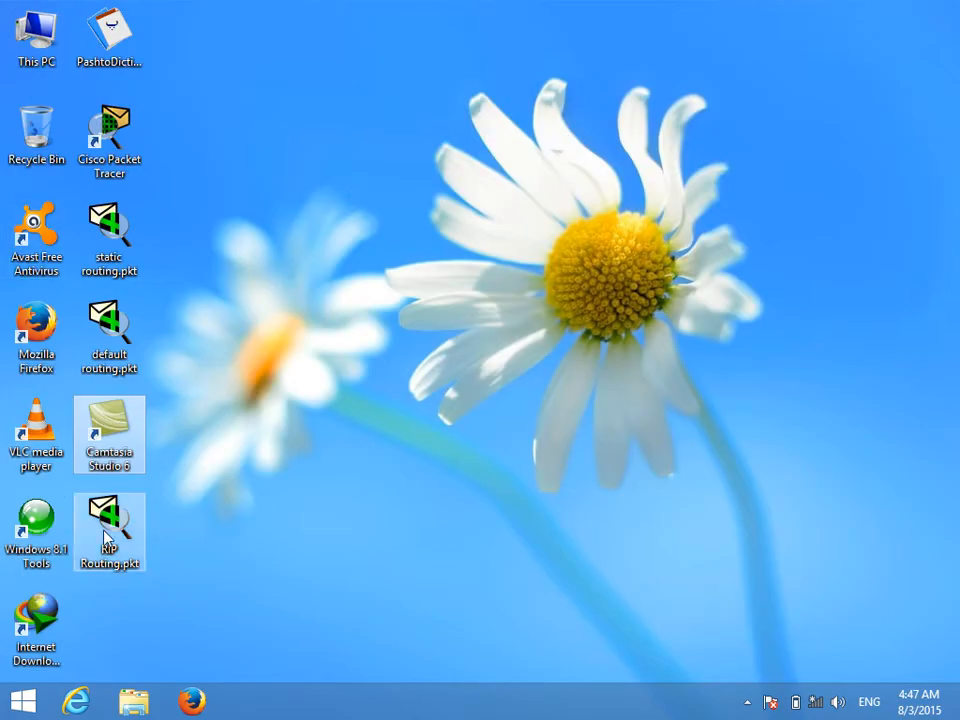
# Step: Open the rip subfolder of the instructor's named CCNA folder on Local Disk (D:)
pyautogui.click(24, 60)
pyautogui.doubleClick(24, 60)
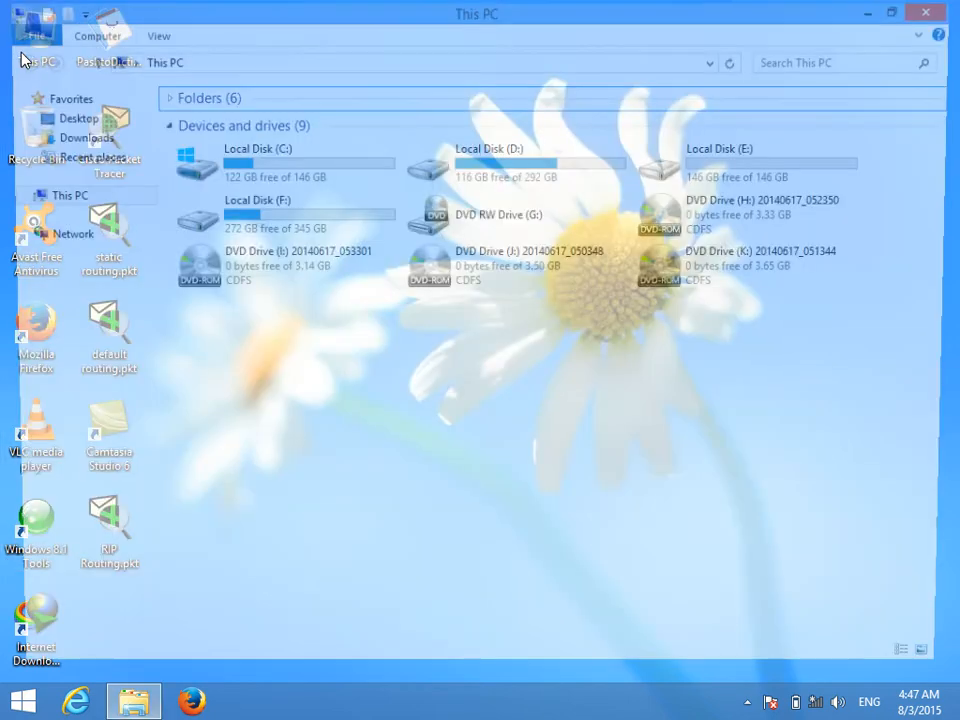
pyautogui.doubleClick(575, 177)
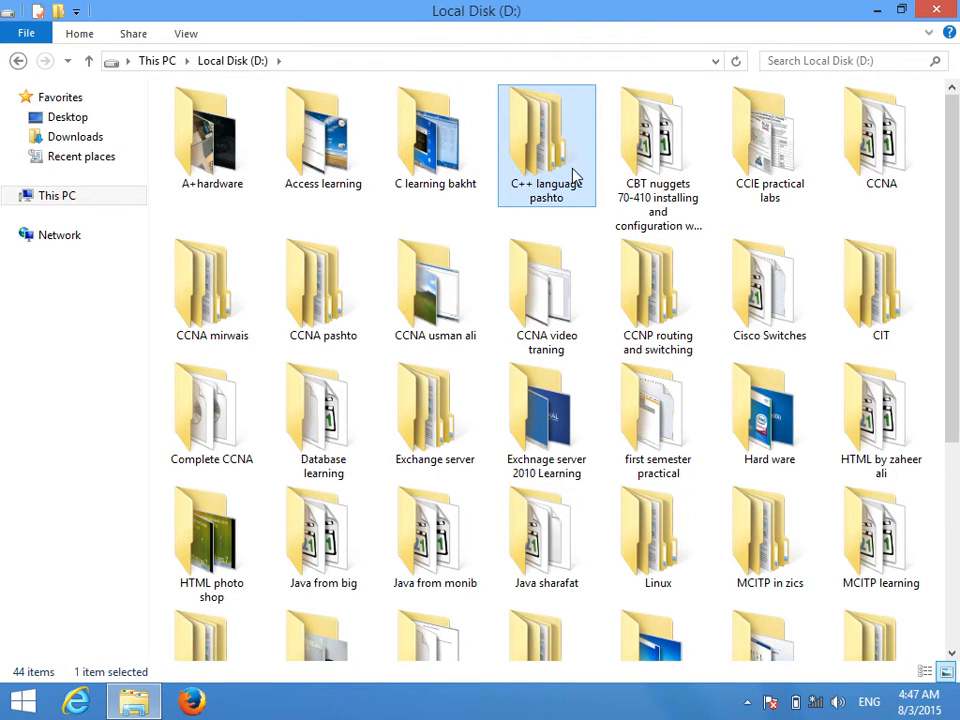
pyautogui.press('Right')
pyautogui.press('Right')
pyautogui.press('Right')
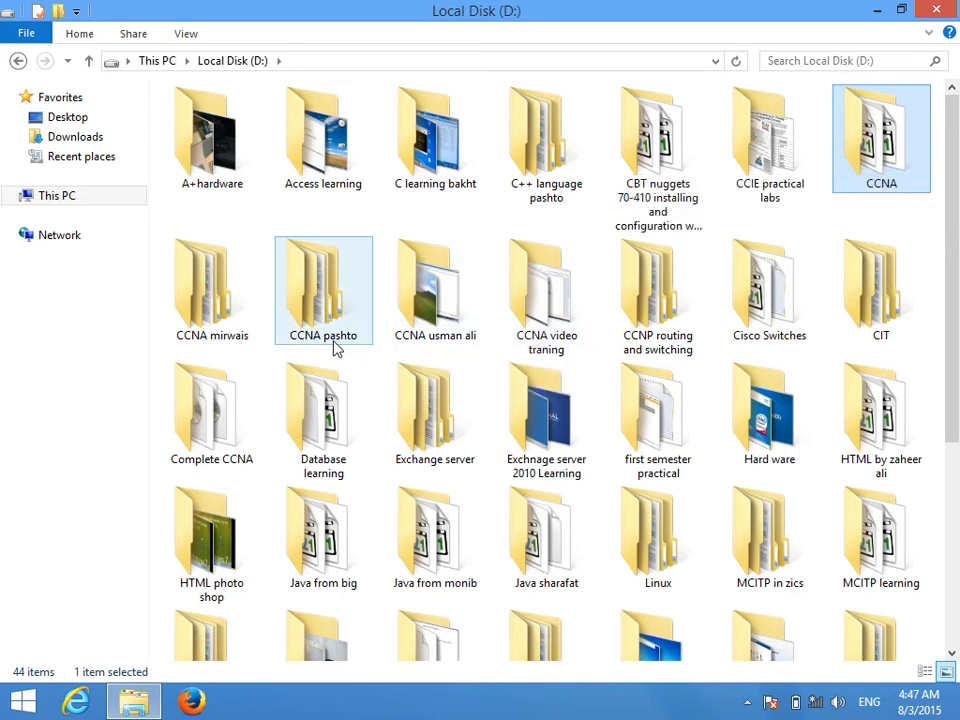
pyautogui.doubleClick(213, 340)
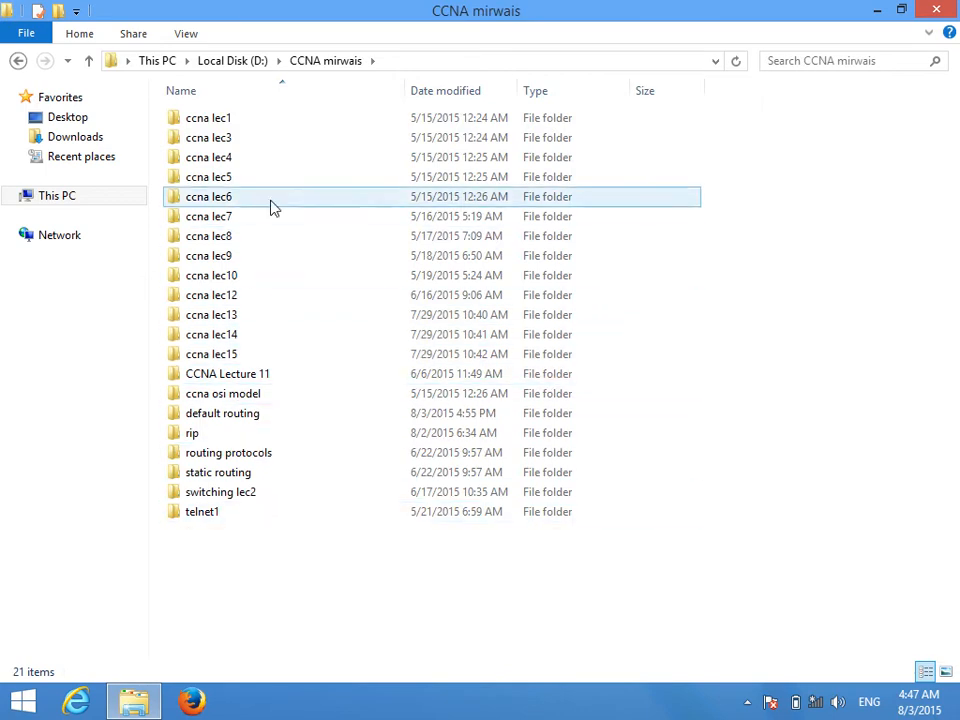
pyautogui.click(243, 441)
pyautogui.doubleClick(243, 441)
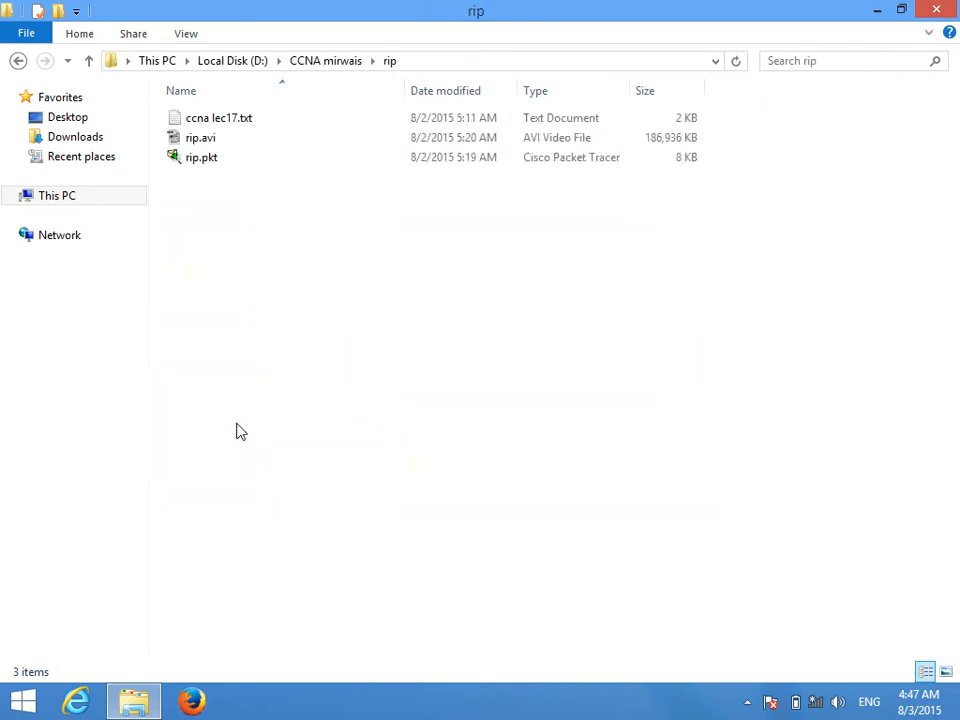
# Step: Copy ccna lec17.txt from the rip folder to the desktop and open the copy in a maximized window
pyautogui.click(224, 124)
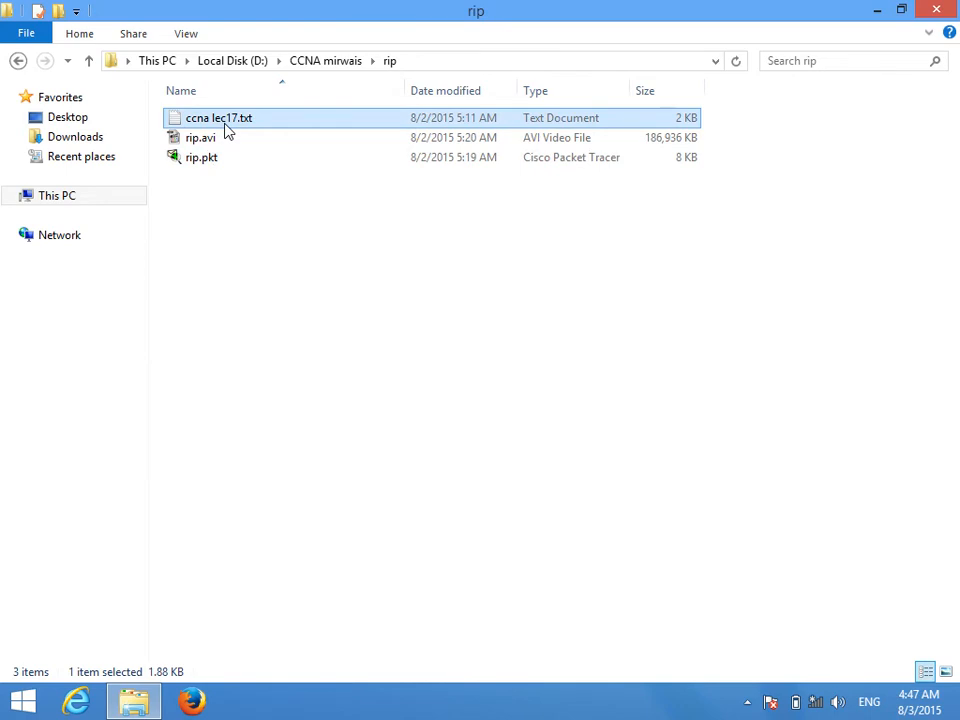
pyautogui.rightClick(225, 129)
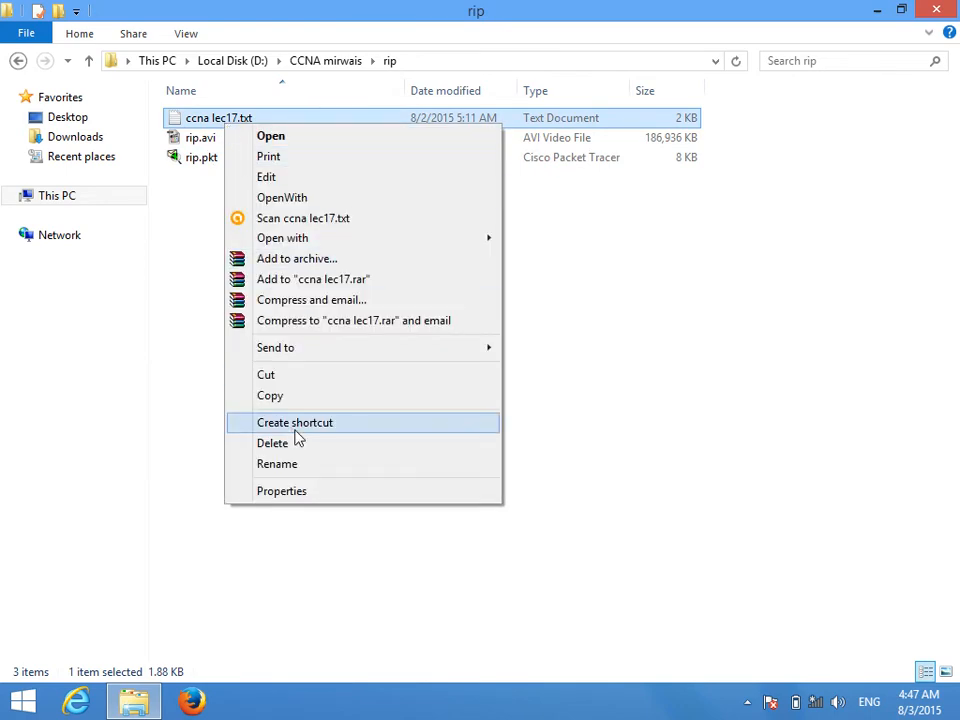
pyautogui.click(291, 397)
pyautogui.press('super+d')
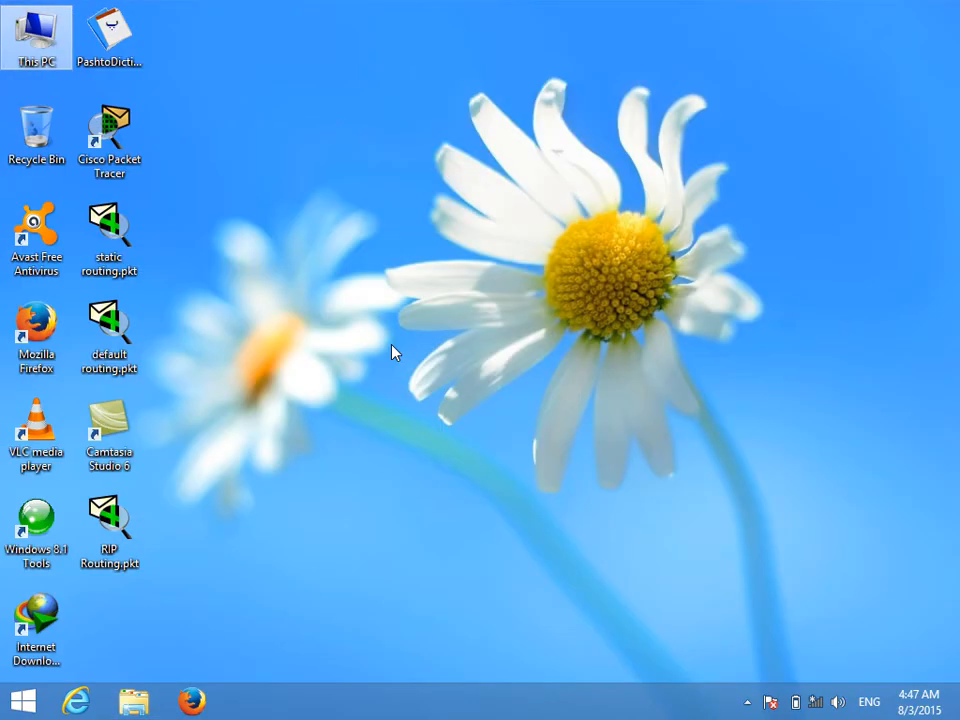
pyautogui.rightClick(499, 238)
pyautogui.click(572, 334)
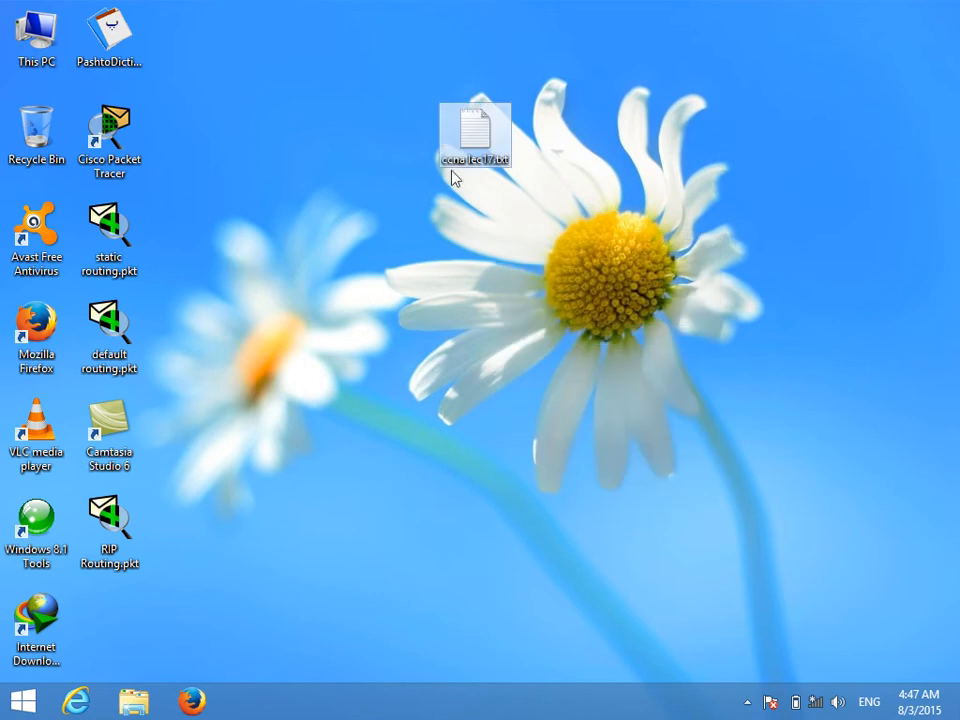
pyautogui.press('Return')
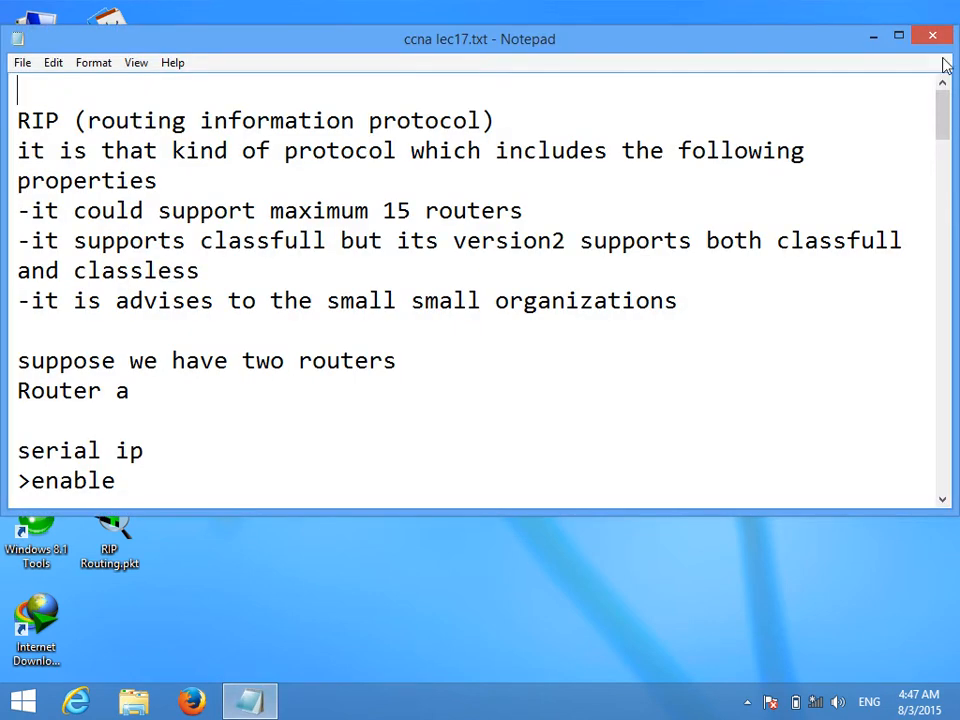
pyautogui.click(898, 35)
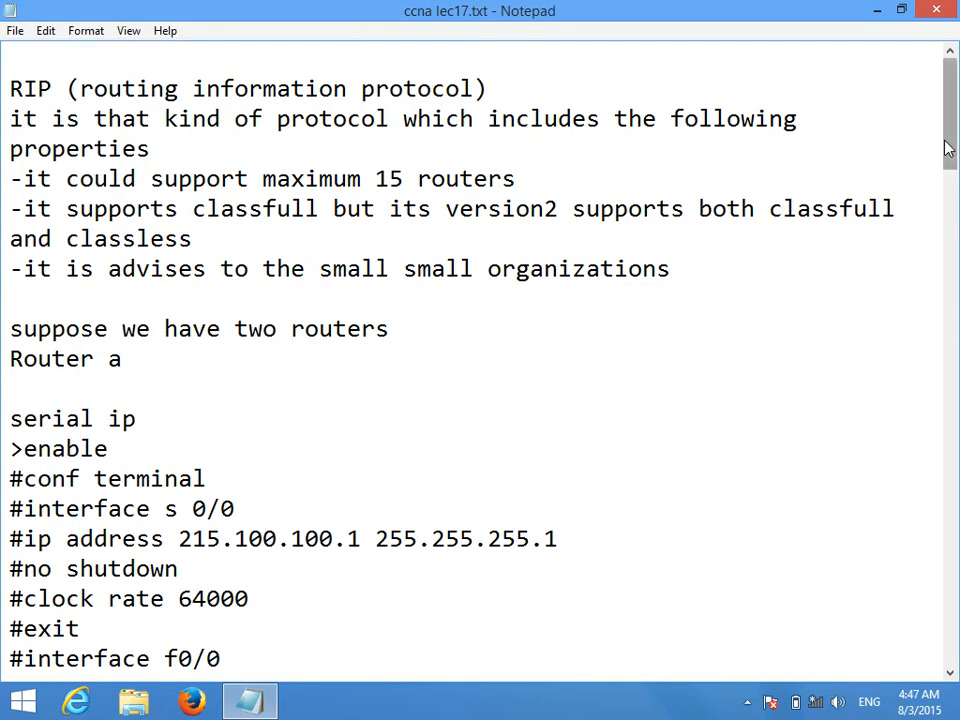
# Step: Insert the line "#version 2" after "#route rip" in the Router B commands for creating routing
pyautogui.scroll(-2, 955, 195)
pyautogui.moveTo(955, 182); pyautogui.dragTo(957, 637)
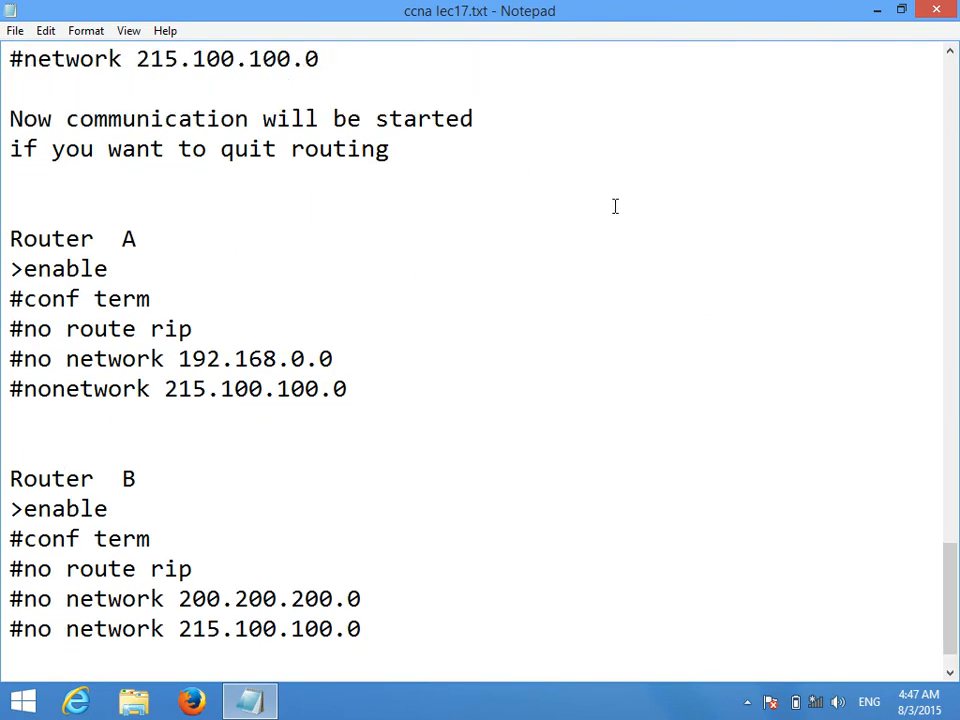
pyautogui.moveTo(951, 568); pyautogui.dragTo(941, 480)
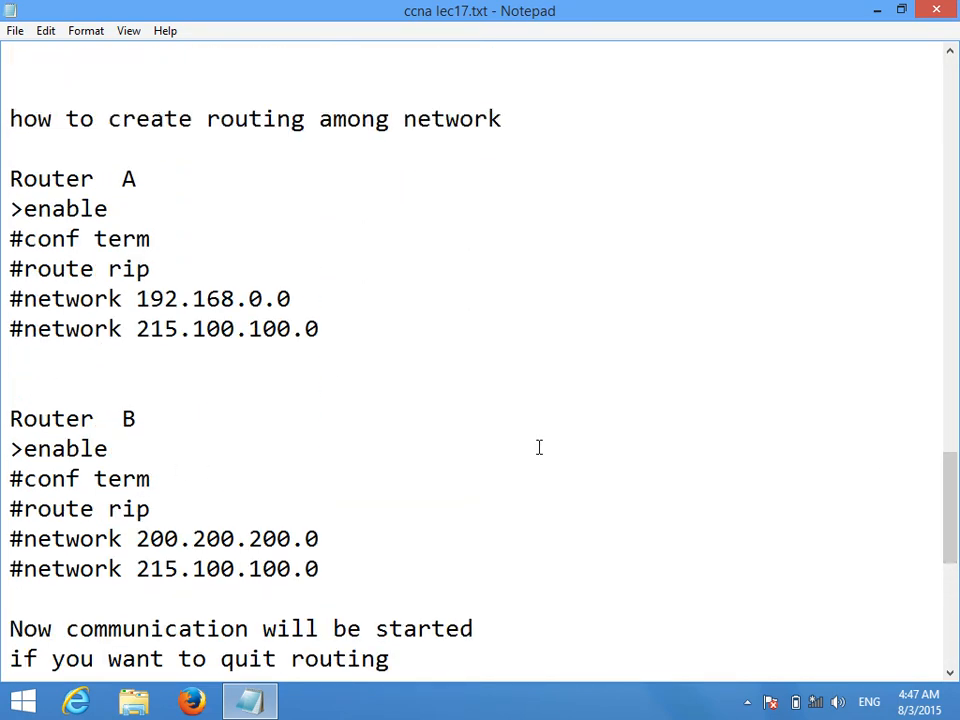
pyautogui.click(160, 508)
pyautogui.press('Return')
pyautogui.write('#')
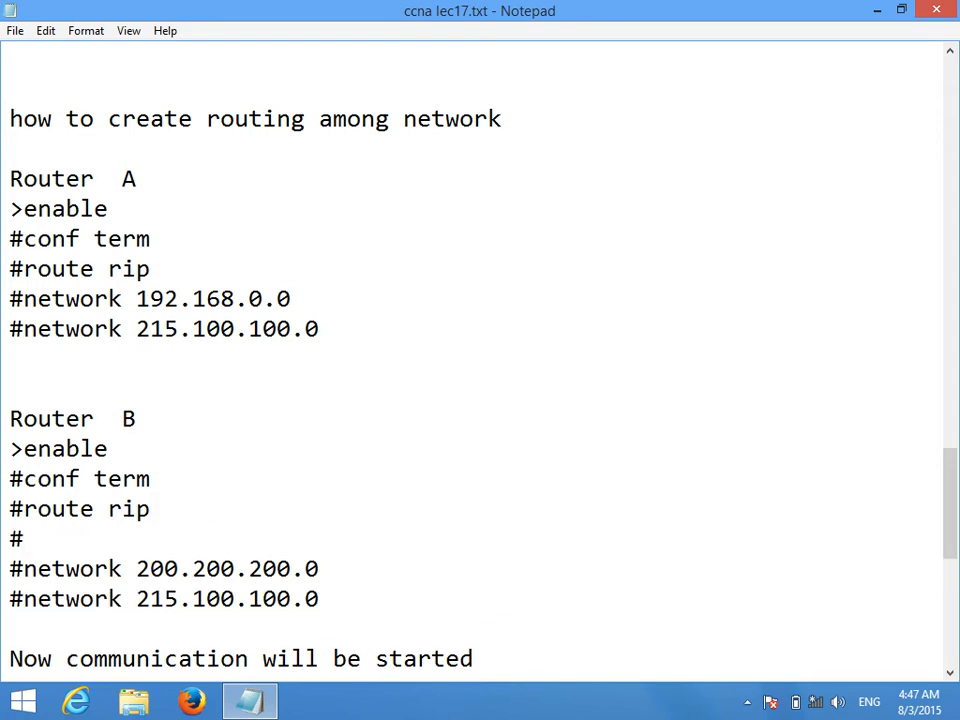
pyautogui.write('version 2')
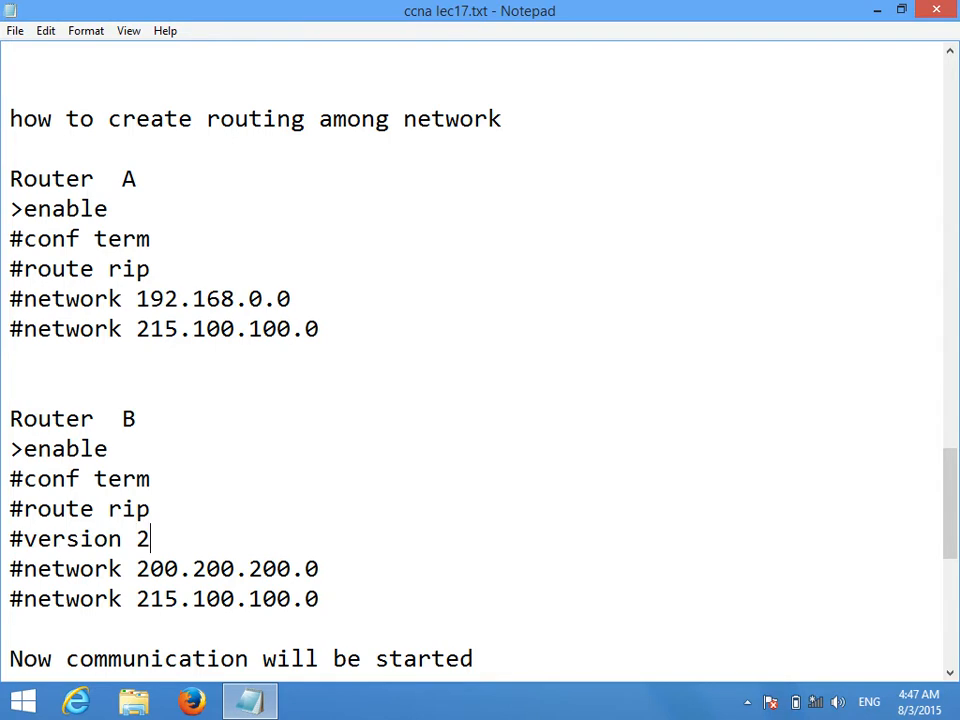
# Step: Insert the line "#version 2" after "#route rip" in the Router A commands for creating routing, and close the notes
pyautogui.moveTo(949, 521); pyautogui.dragTo(955, 612)
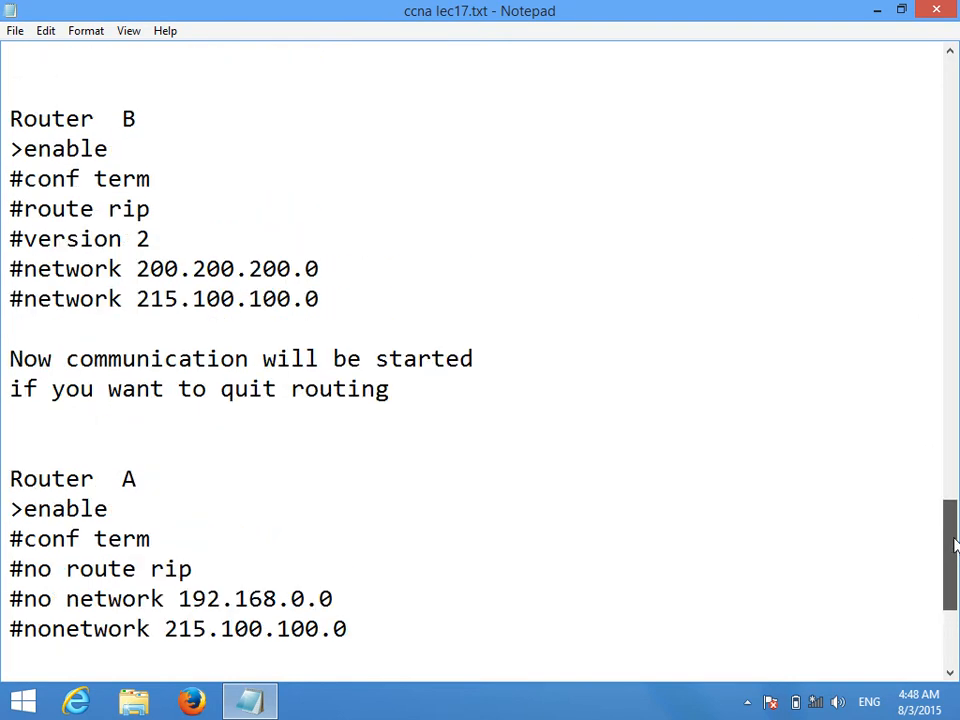
pyautogui.scroll(4, 955, 545)
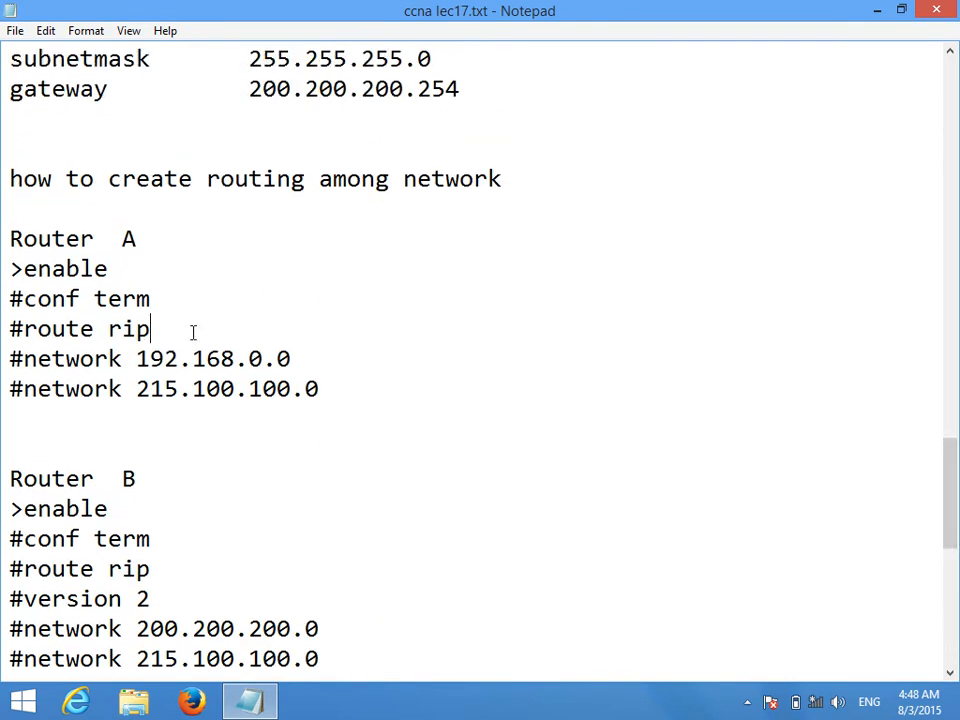
pyautogui.click(160, 329)
pyautogui.press('Return')
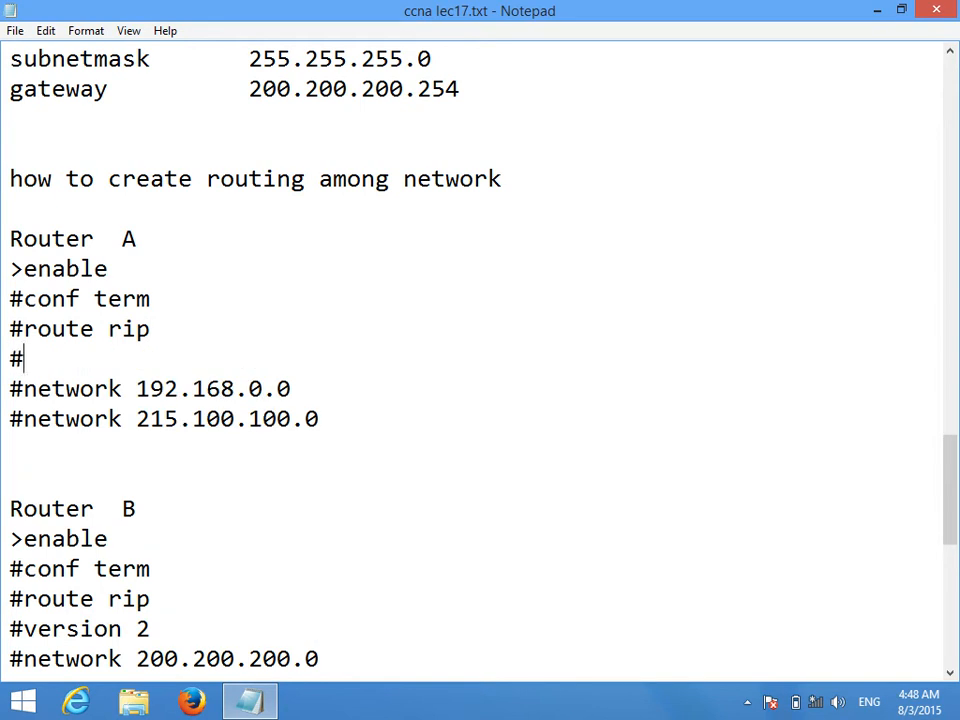
pyautogui.write('#version 2')
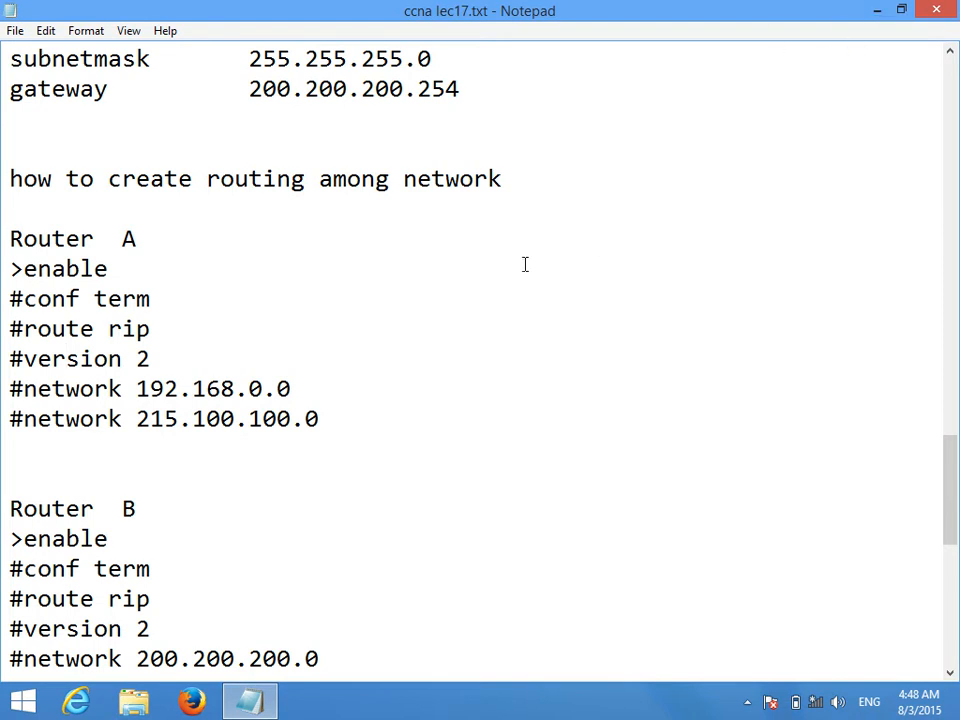
pyautogui.moveTo(949, 497); pyautogui.dragTo(948, 140)
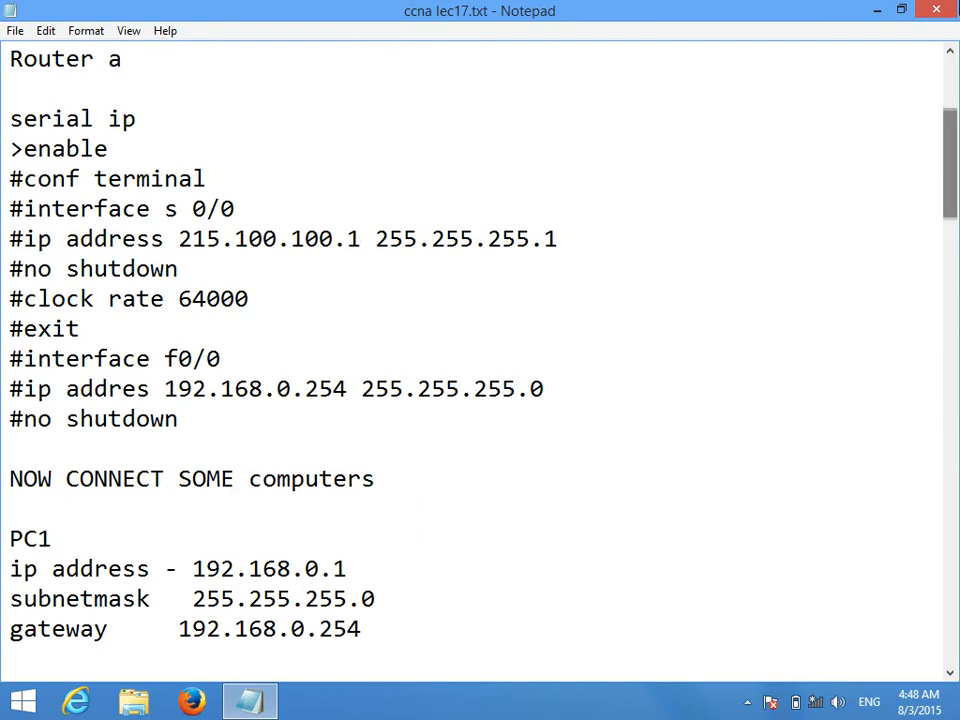
pyautogui.click(950, 10)
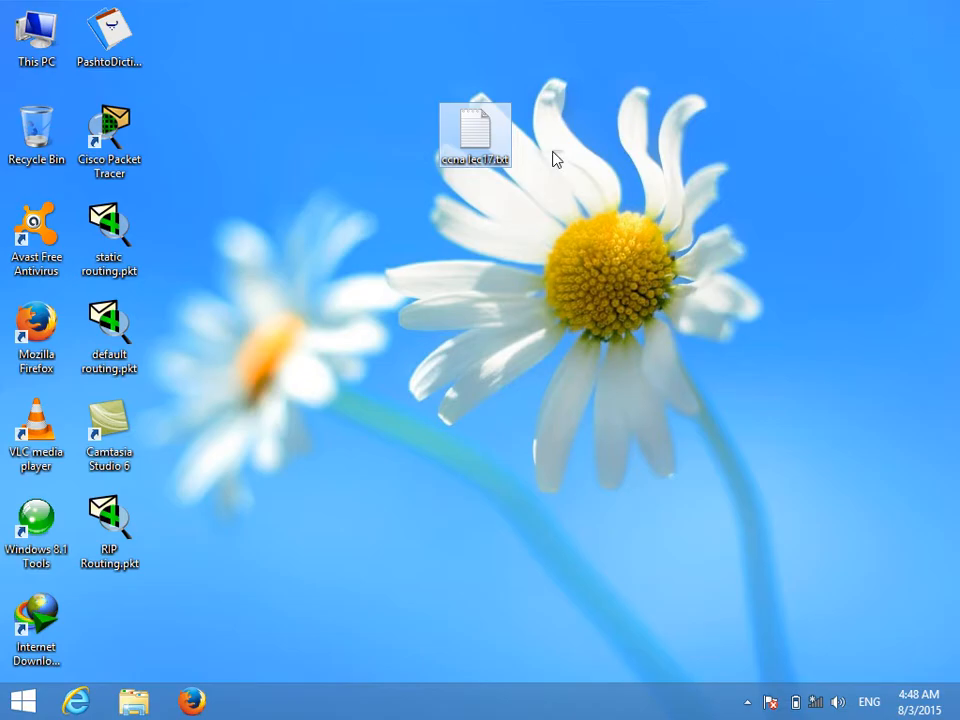
# Step: Rename the desktop notes file to ccna lec18.txt and briefly open it to check its contents
pyautogui.rightClick(492, 158)
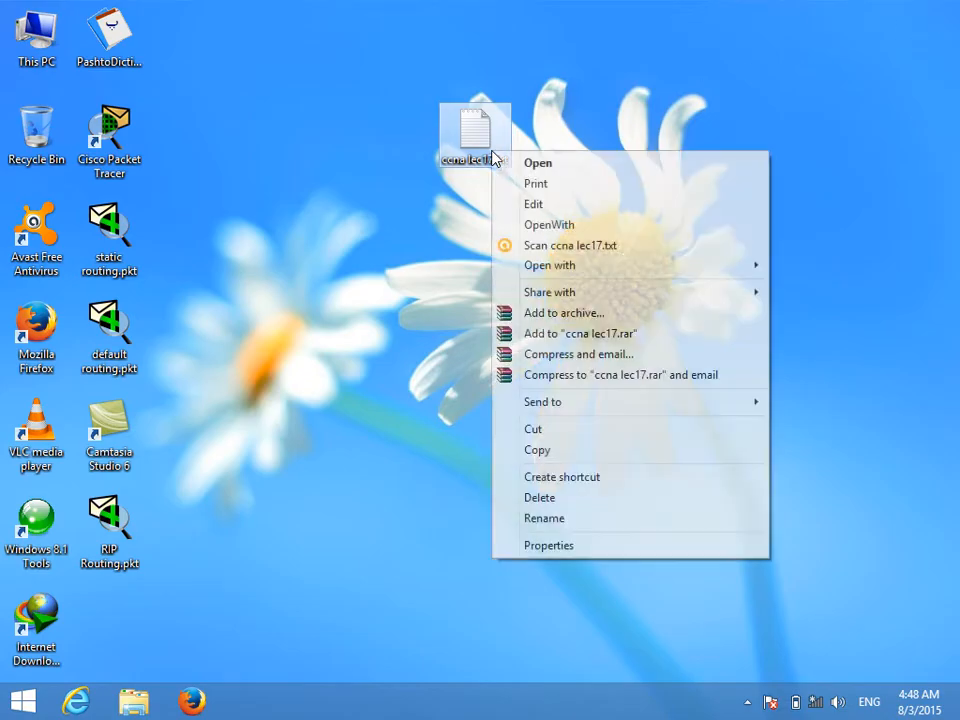
pyautogui.click(563, 522)
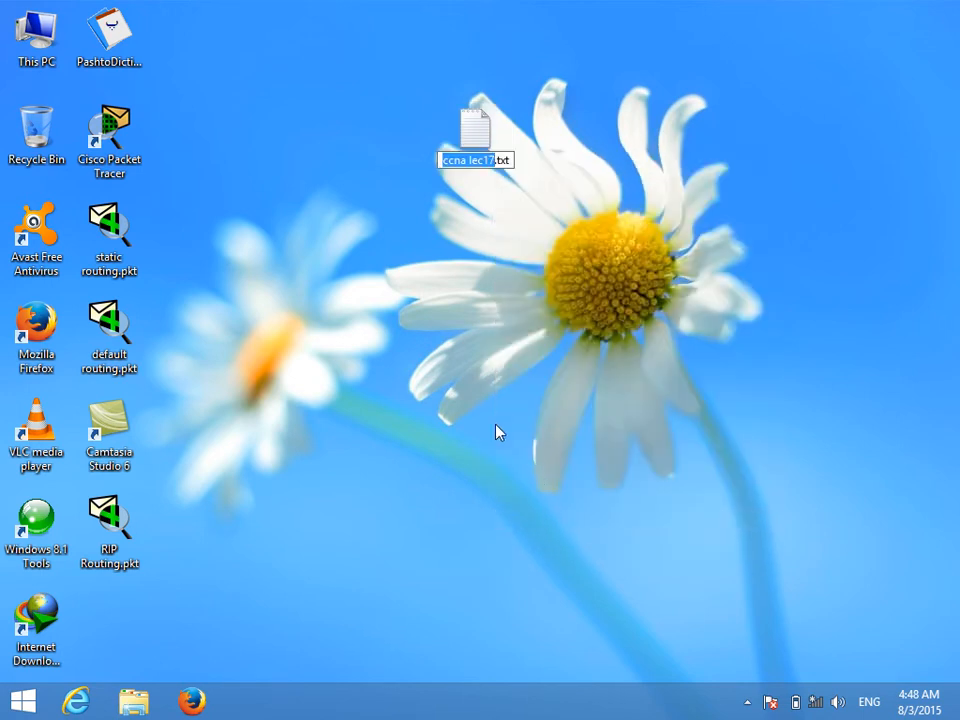
pyautogui.write('ccna lec1')
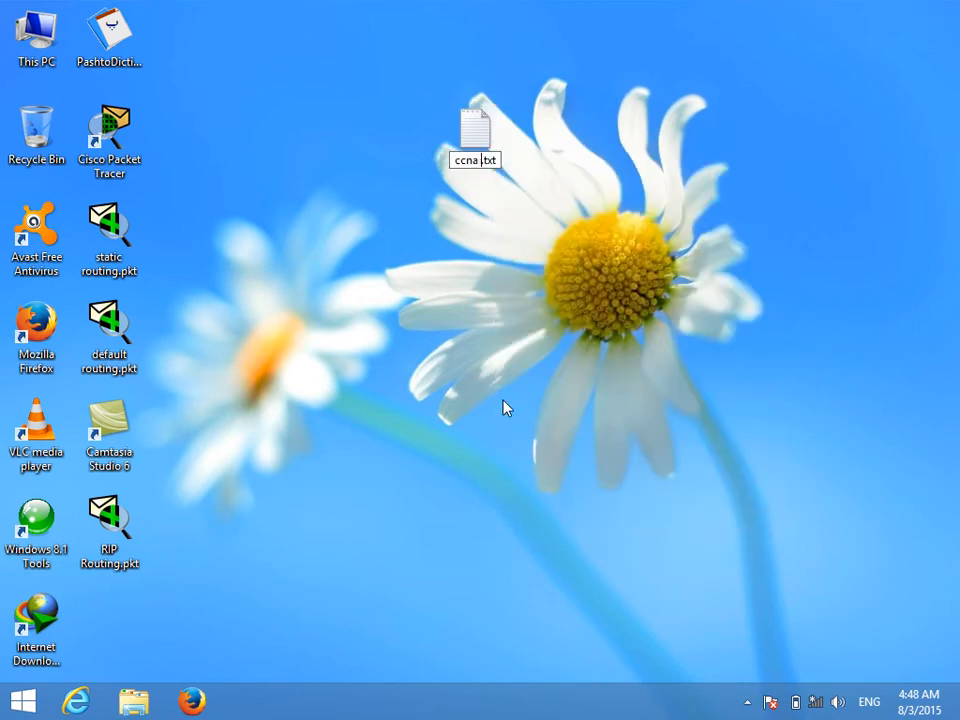
pyautogui.write('8')
pyautogui.press('Return')
pyautogui.press('Return')
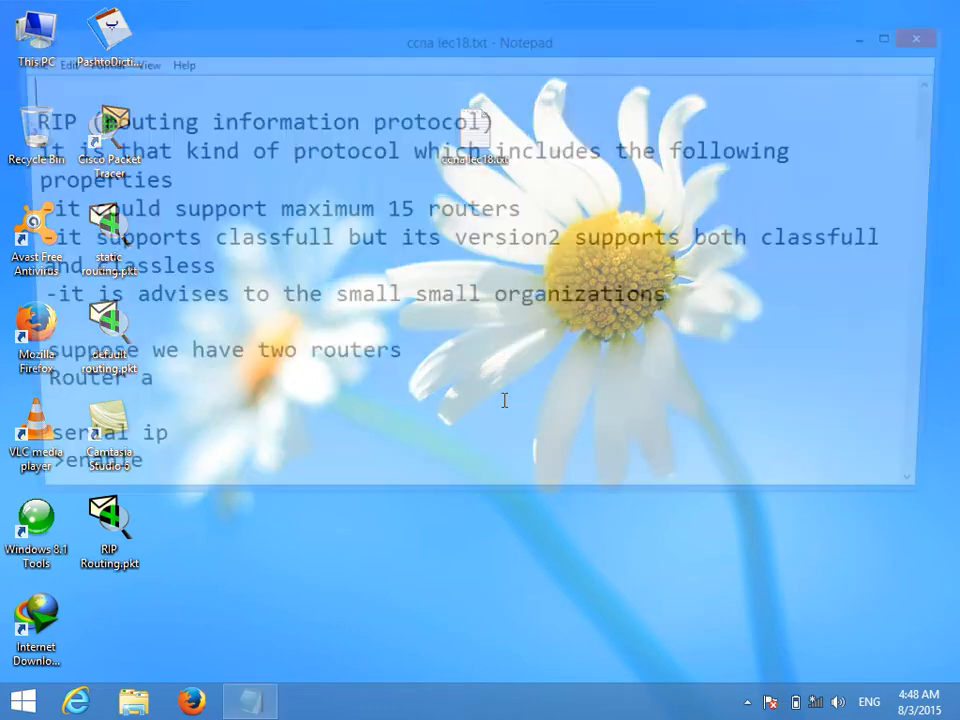
pyautogui.click(933, 40)
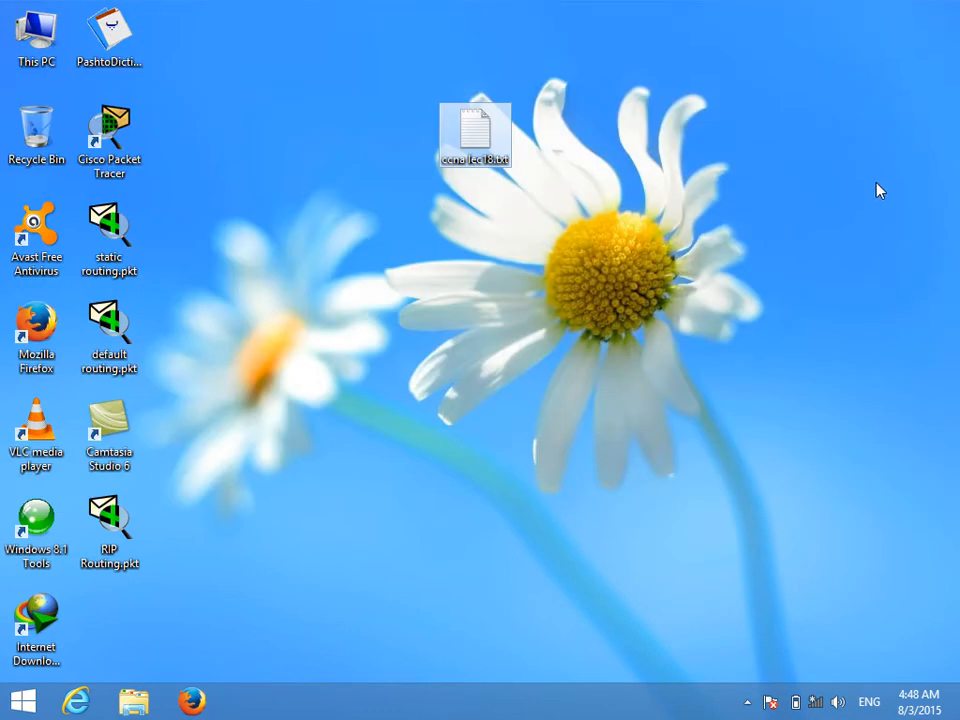
pyautogui.press('super')
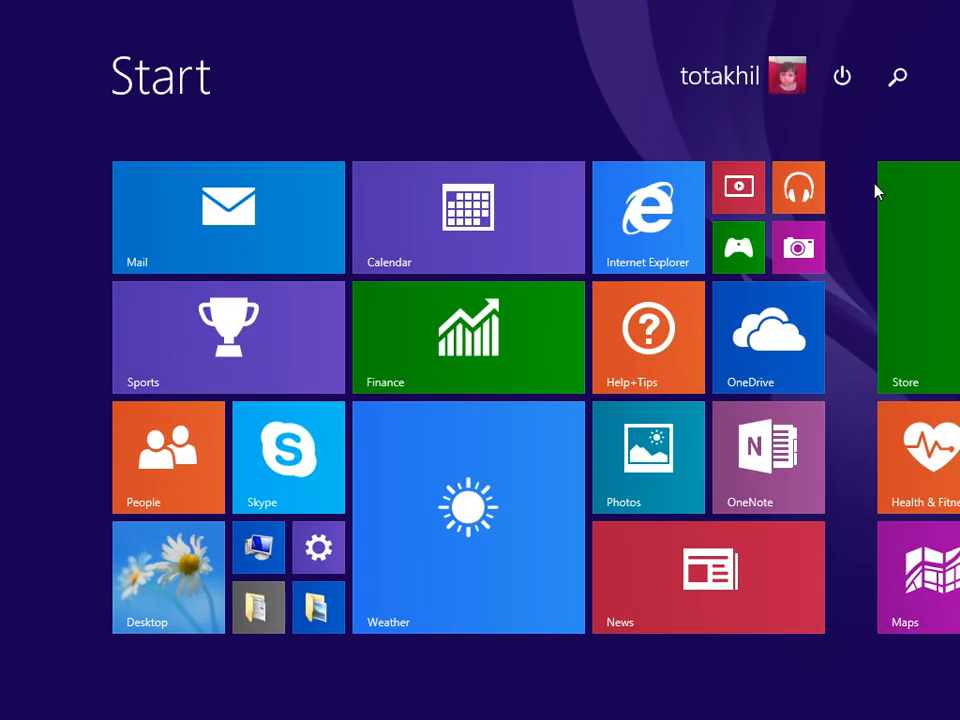
pyautogui.press('super')
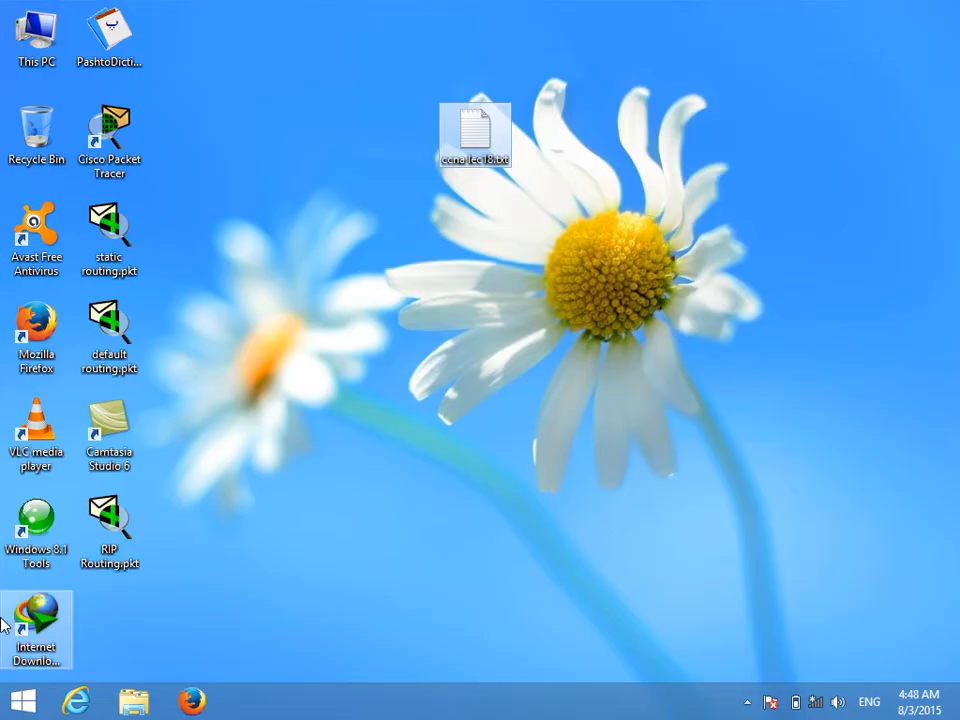
# Step: Launch Cisco Packet Tracer and place two 1841 routers side by side in the upper part of the logical workspace
pyautogui.doubleClick(113, 148)
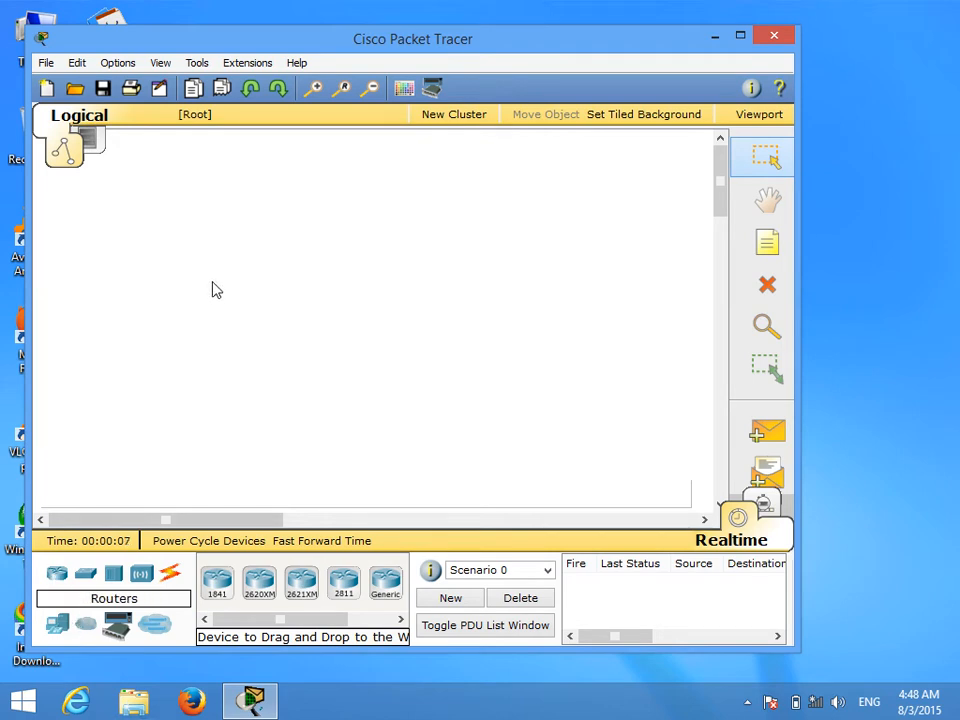
pyautogui.click(217, 580)
pyautogui.click(204, 207)
pyautogui.click(217, 580)
pyautogui.click(342, 217)
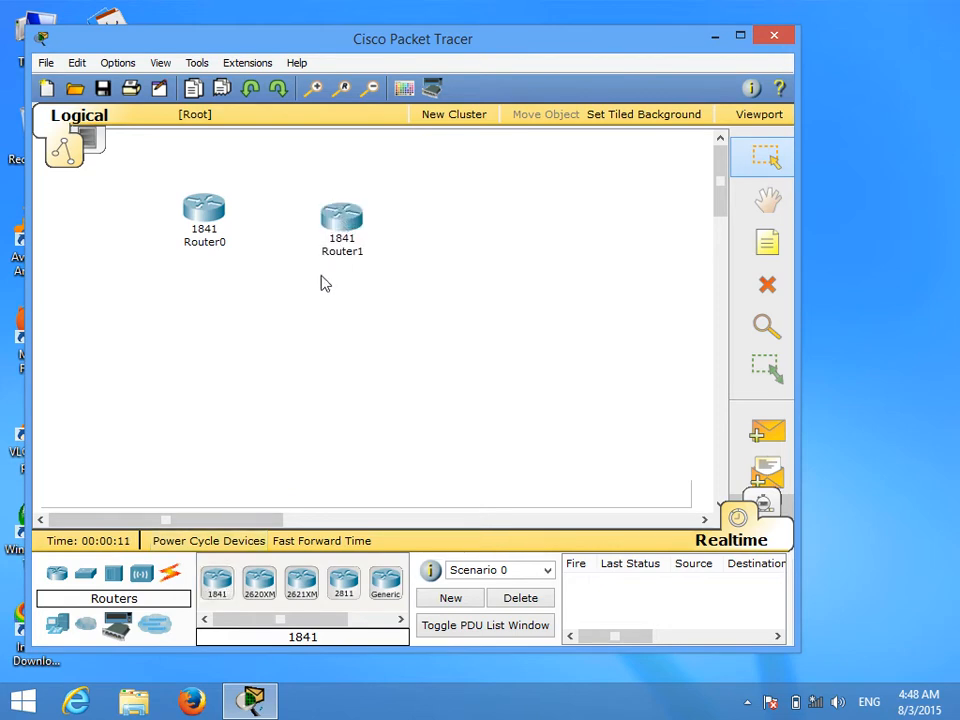
pyautogui.moveTo(215, 231); pyautogui.dragTo(216, 234)
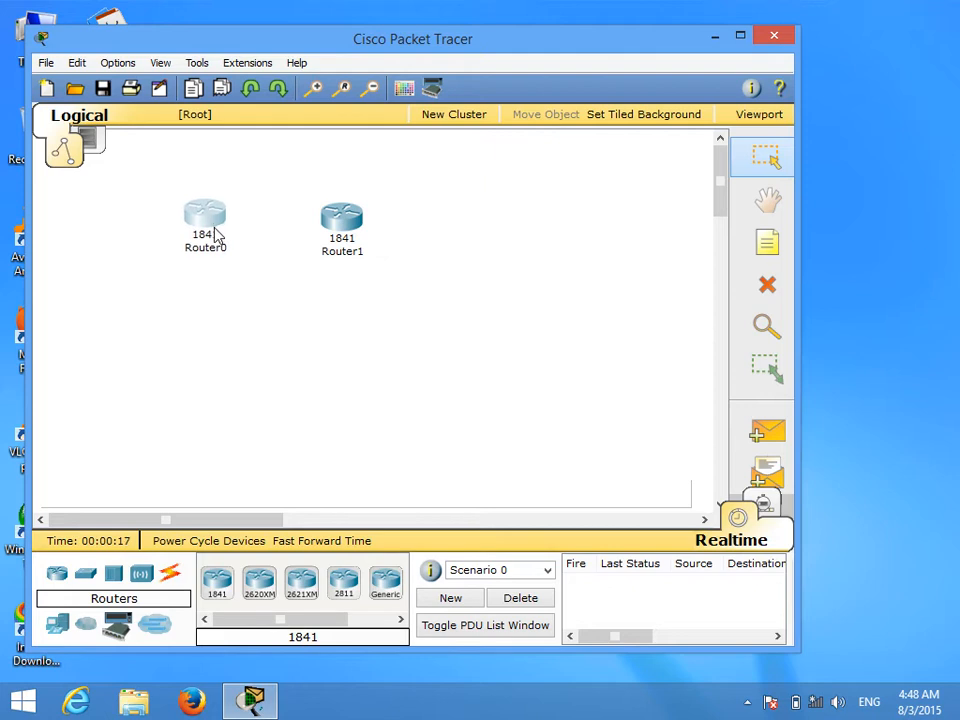
# Step: Install a WIC-1T serial module in Router0's small WIC slot beside the power switch and close the device window
pyautogui.moveTo(216, 236)
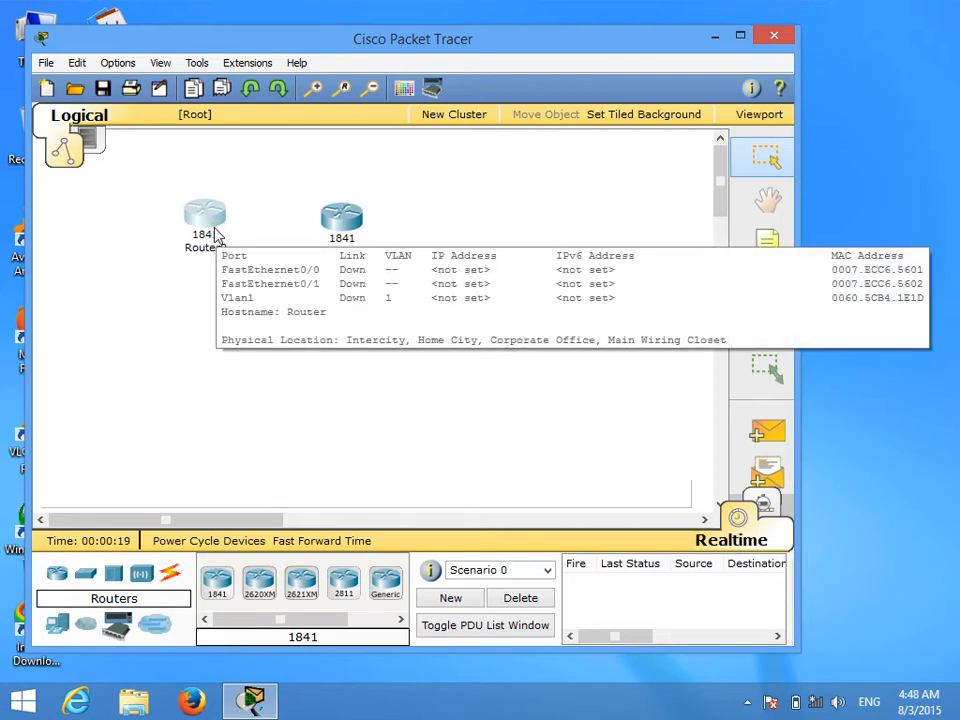
pyautogui.click(205, 226)
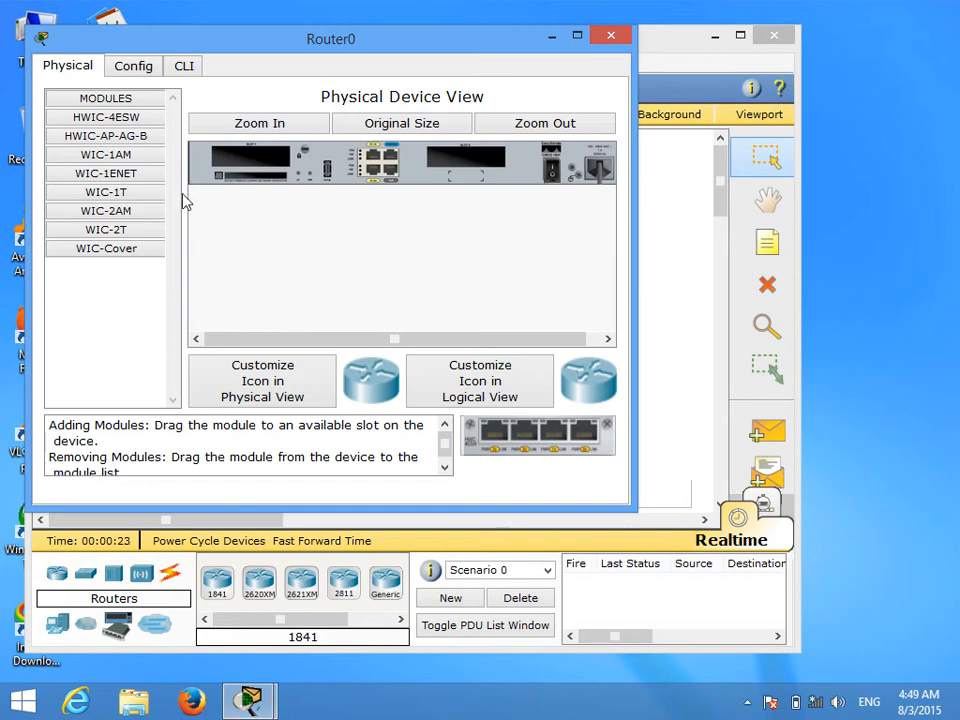
pyautogui.moveTo(105, 192); pyautogui.dragTo(465, 165)
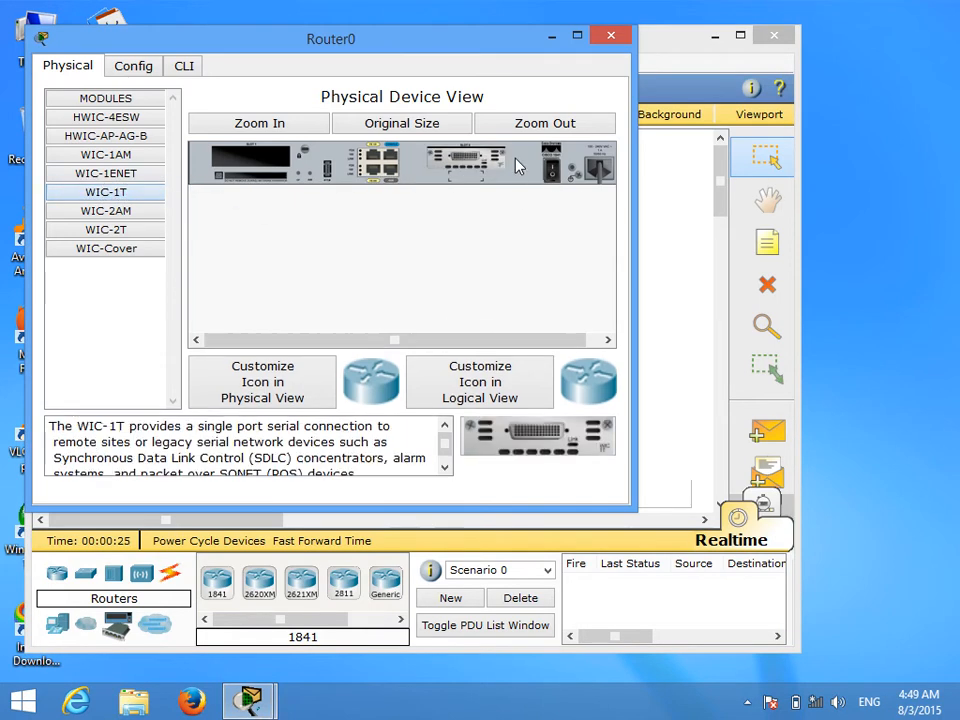
pyautogui.click(611, 36)
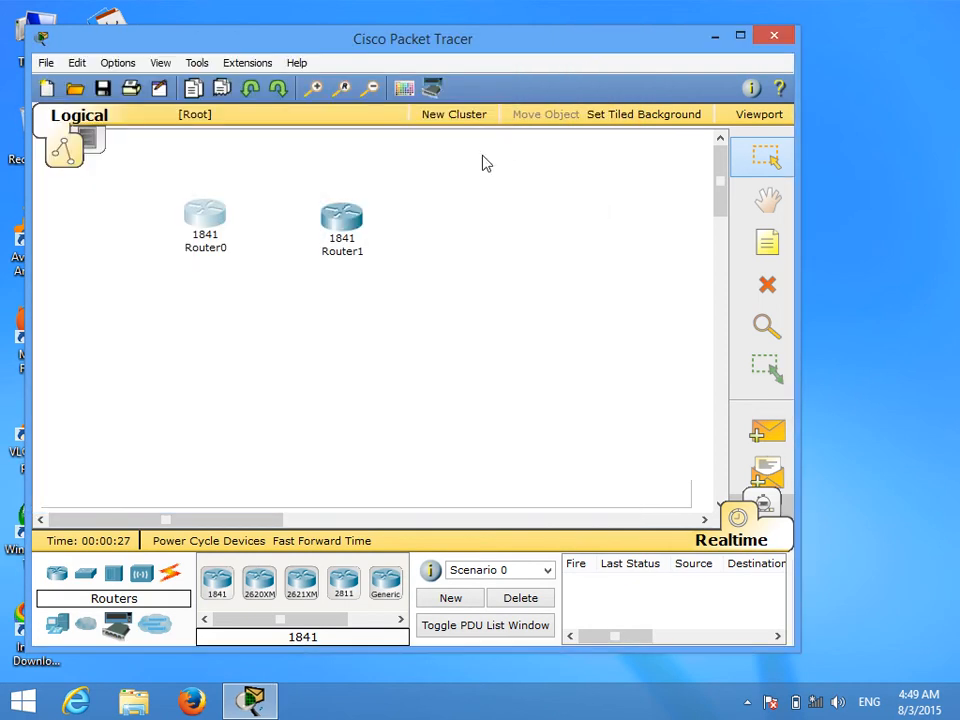
# Step: Install a WIC-1T serial module in Router1's small WIC slot, power the router back on, and close its device window
pyautogui.click(340, 222)
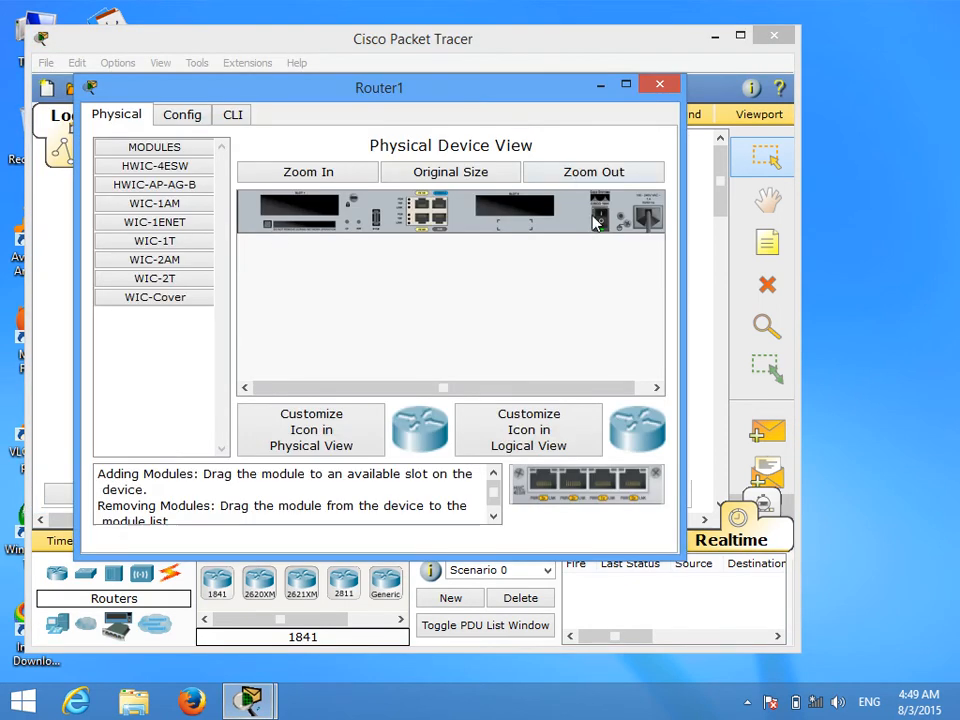
pyautogui.moveTo(154, 241); pyautogui.dragTo(545, 212)
pyautogui.click(597, 222)
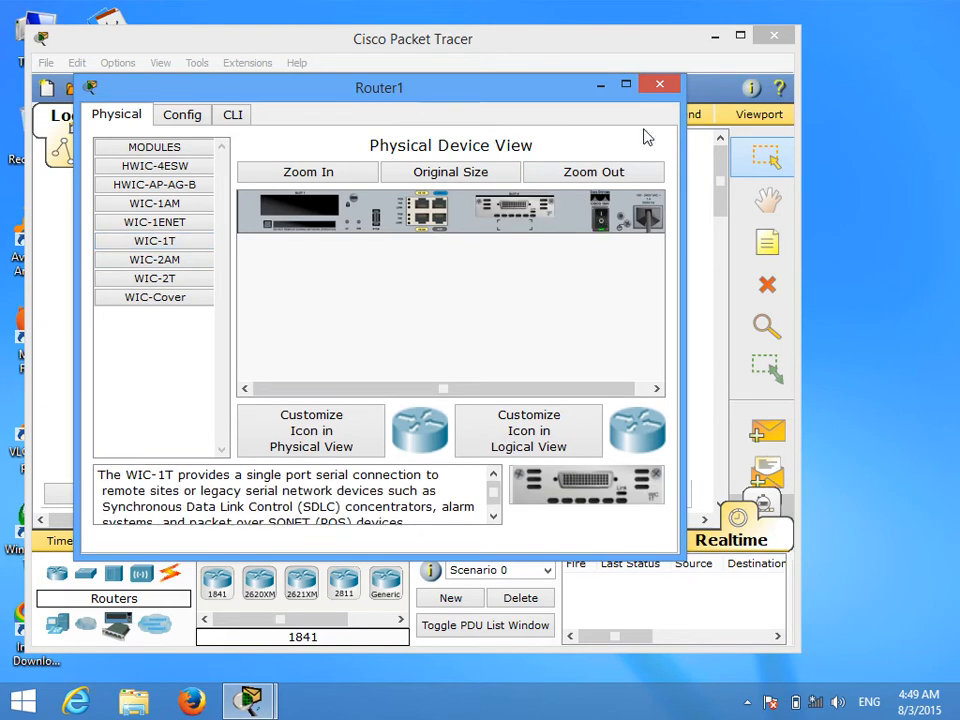
pyautogui.click(659, 90)
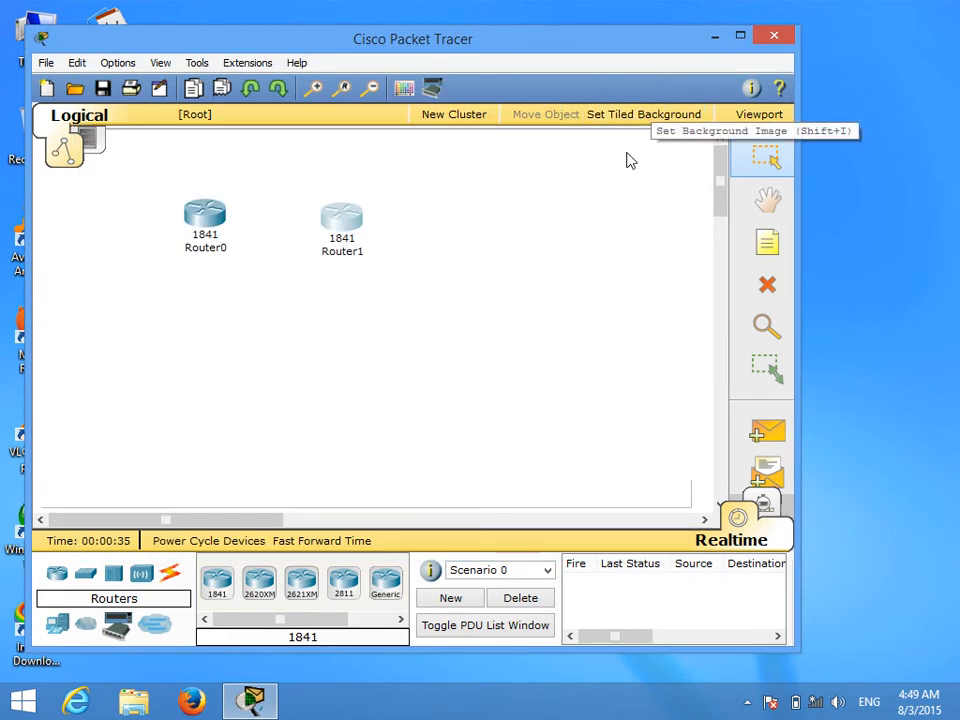
# Step: Maximize the workspace and connect Router0's Serial0/0/0 to Router1's Serial0/0/0 with a Serial DCE cable, Router0 as the clocking end
pyautogui.click(740, 36)
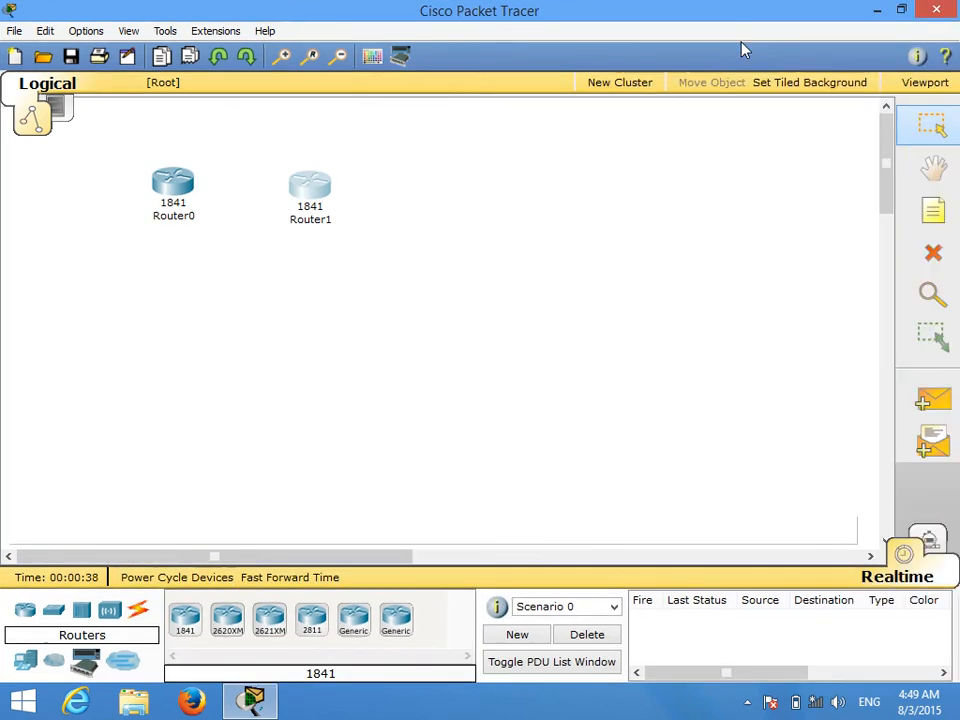
pyautogui.click(140, 620)
pyautogui.moveTo(349, 658); pyautogui.dragTo(416, 643)
pyautogui.click(388, 622)
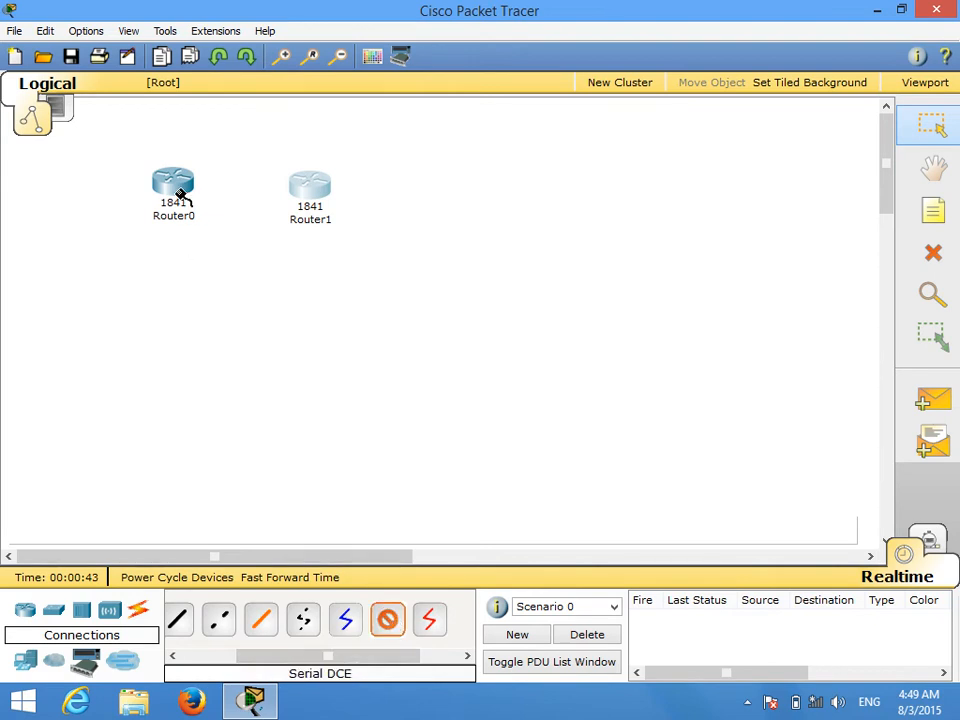
pyautogui.click(180, 195)
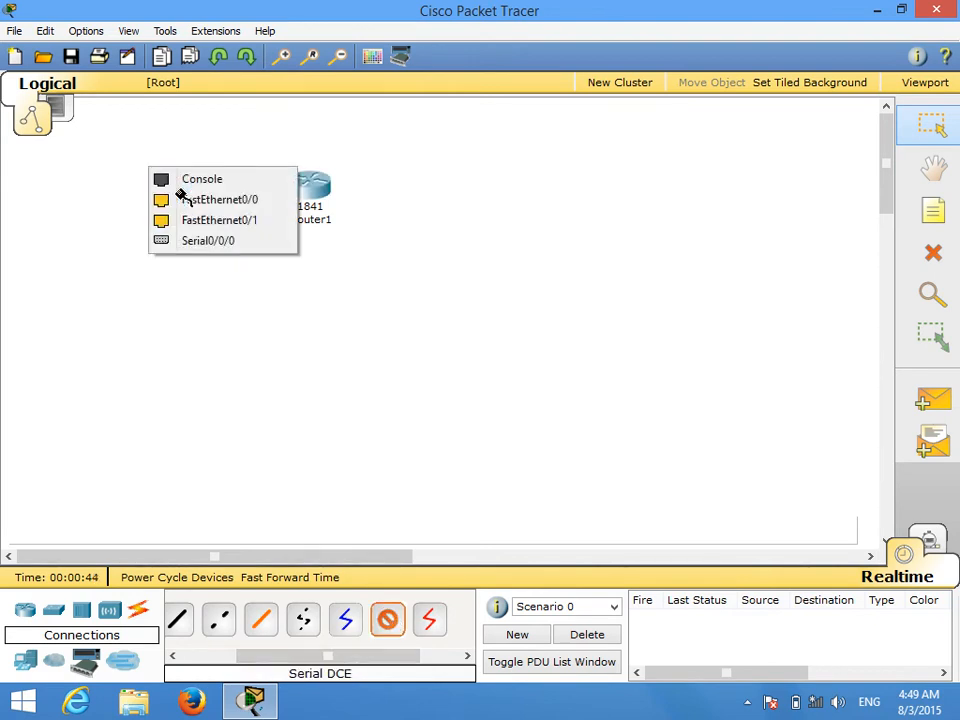
pyautogui.click(208, 241)
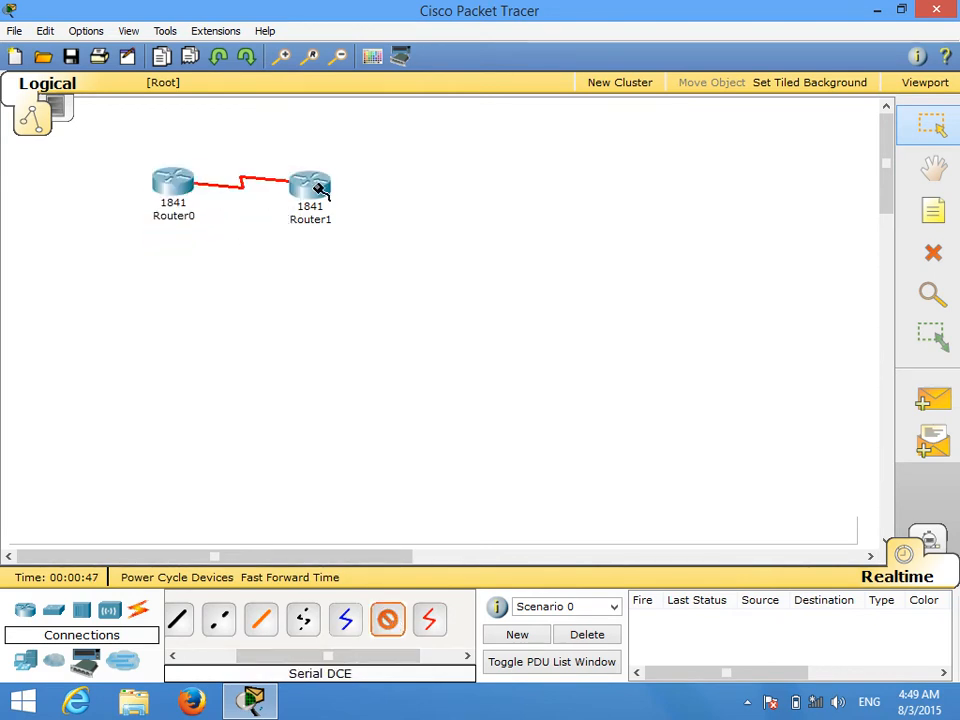
pyautogui.click(316, 189)
pyautogui.click(336, 246)
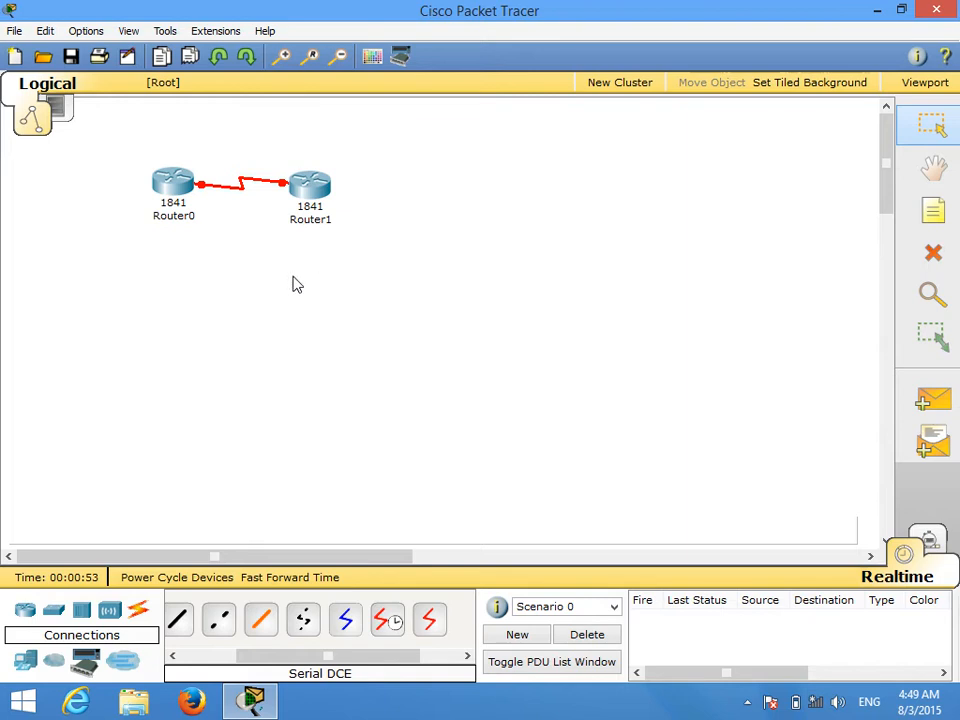
# Step: Place a 2950-24 switch below Router0 and a 2950T-24 switch below Router1
pyautogui.click(26, 662)
pyautogui.click(54, 610)
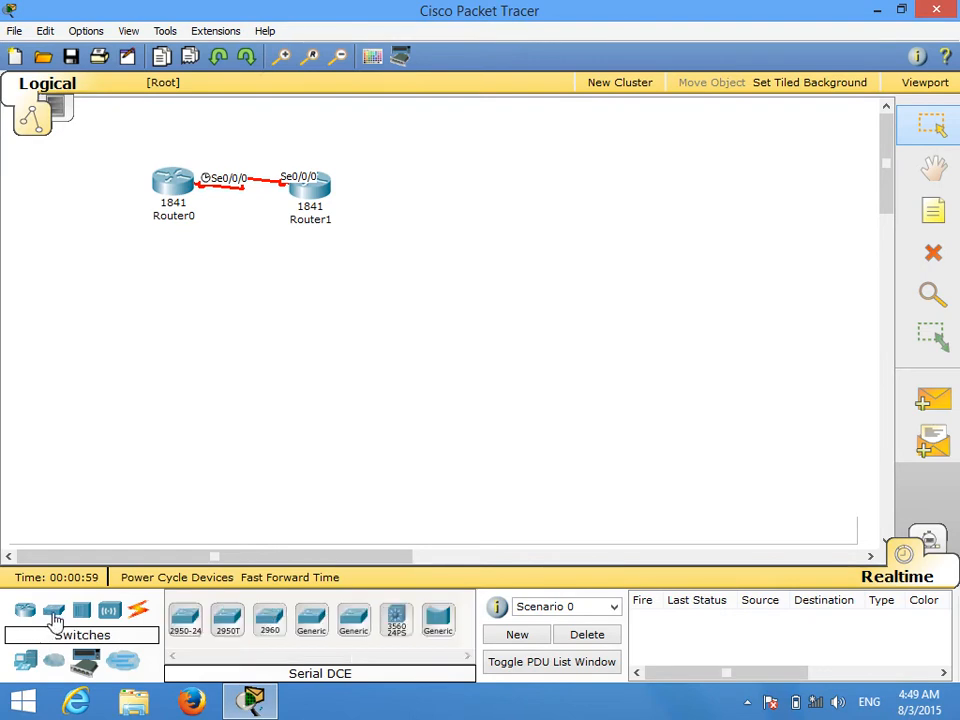
pyautogui.click(185, 620)
pyautogui.click(129, 362)
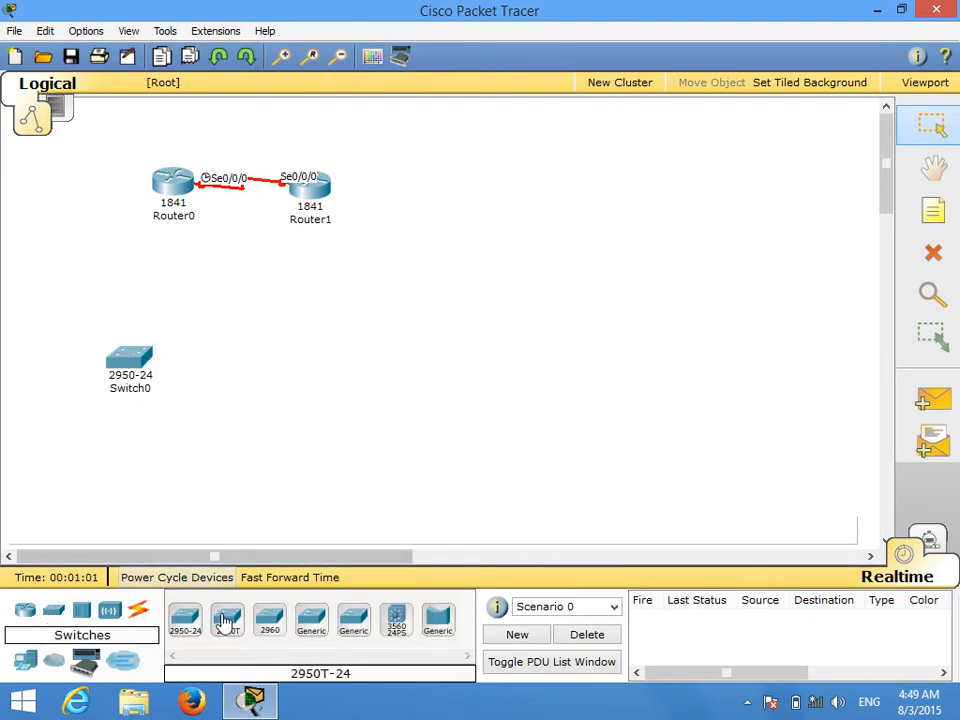
pyautogui.click(323, 330)
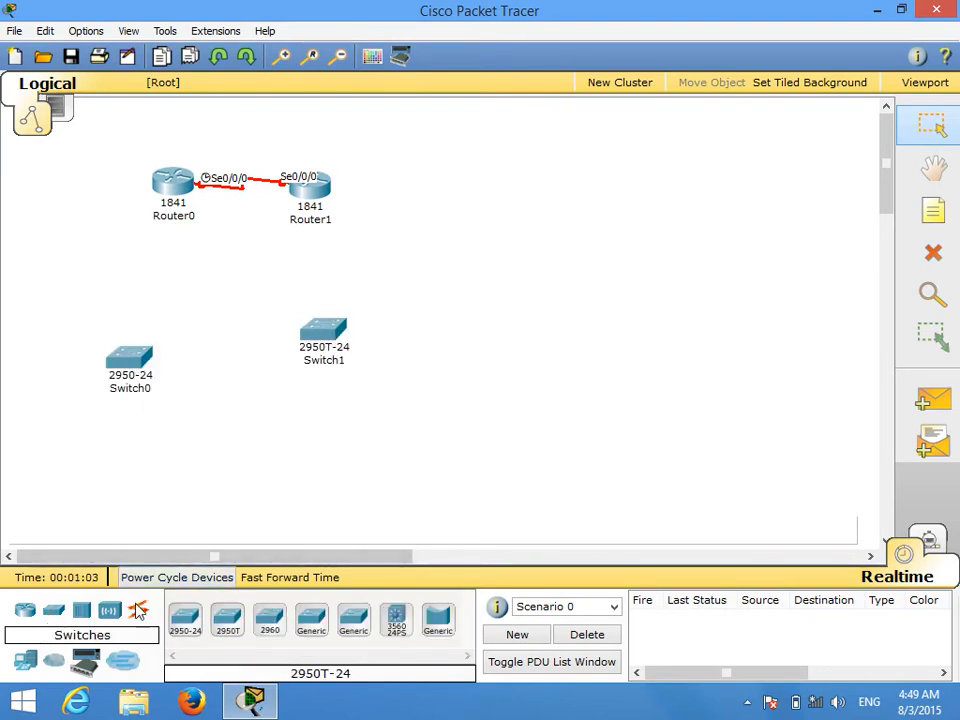
# Step: Connect Router0's FastEthernet0/0 to Switch0's FastEthernet0/1 with a copper straight-through cable
pyautogui.click(140, 607)
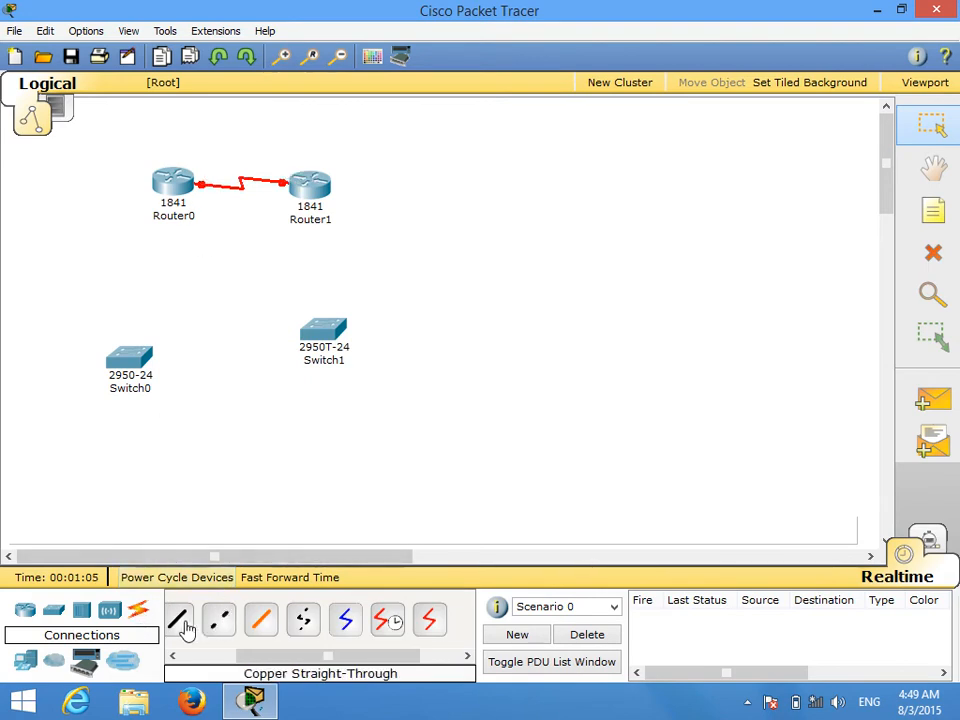
pyautogui.click(178, 620)
pyautogui.click(155, 172)
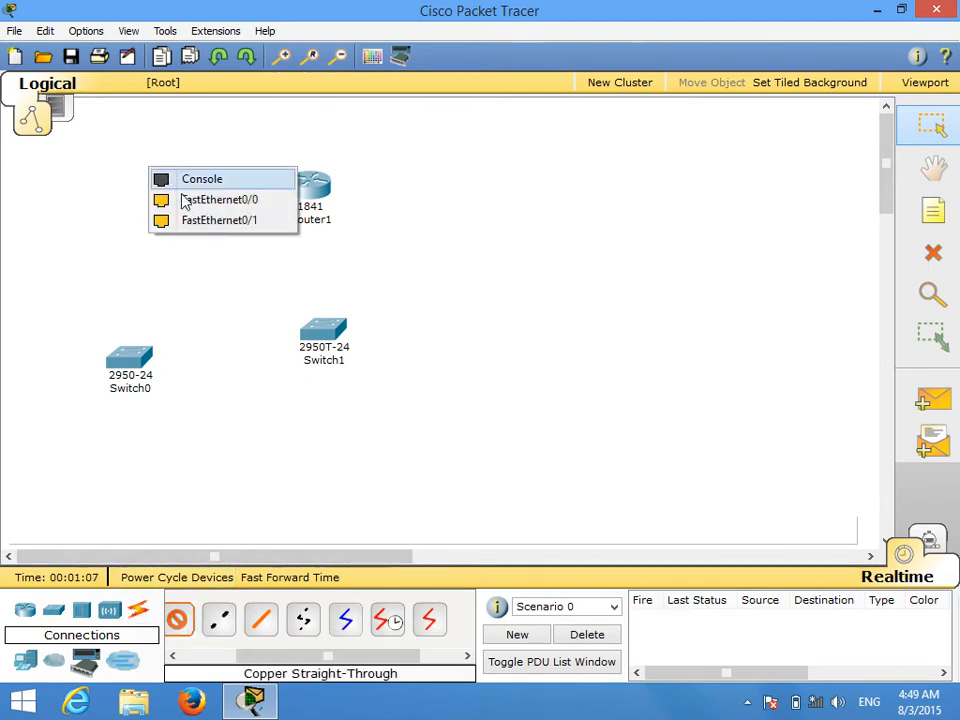
pyautogui.click(197, 200)
pyautogui.click(128, 362)
pyautogui.click(160, 248)
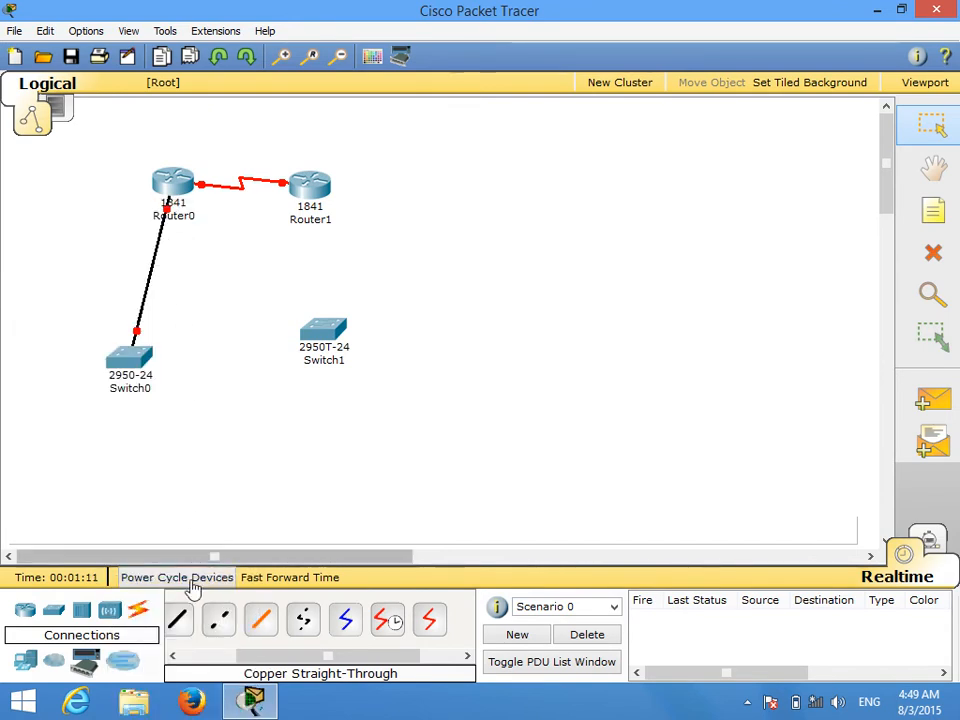
# Step: Connect Router1 to Switch1 with a copper straight-through cable between their FastEthernet ports
pyautogui.click(178, 620)
pyautogui.click(313, 205)
pyautogui.click(339, 206)
pyautogui.click(327, 333)
pyautogui.click(368, 197)
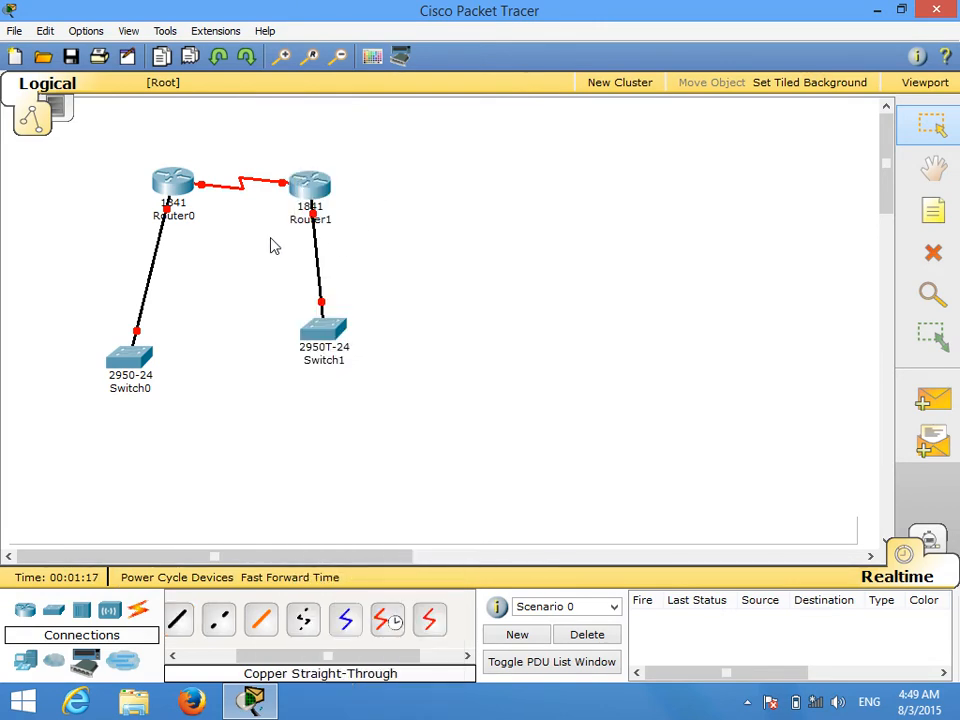
# Step: Place four generic PCs in the workspace, two below Switch0 and two below Switch1
pyautogui.click(25, 660)
pyautogui.click(186, 622)
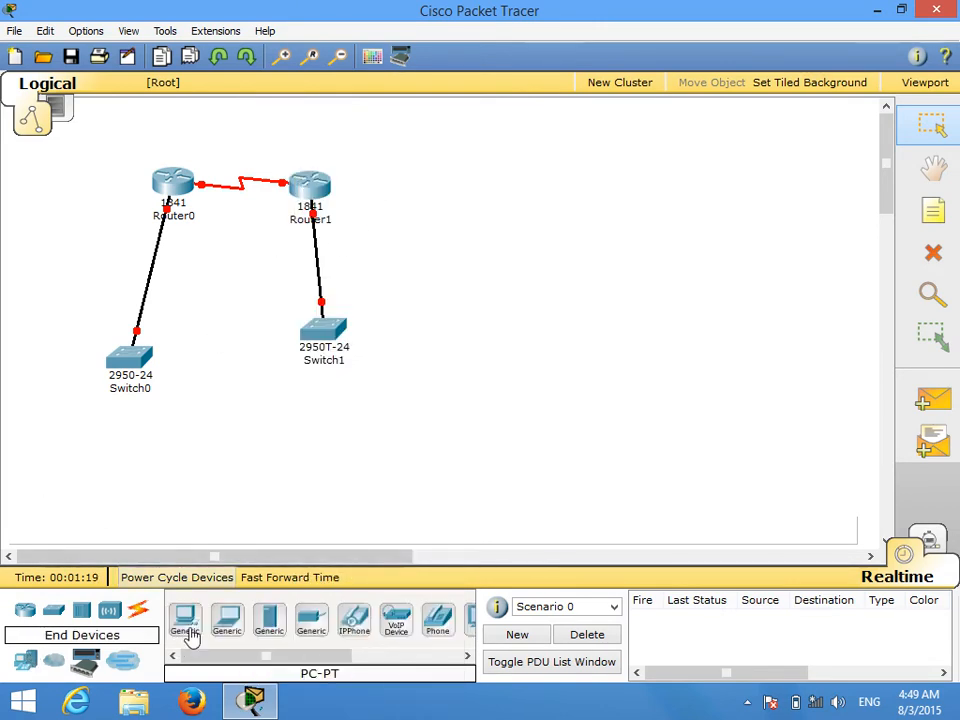
pyautogui.click(50, 456)
pyautogui.click(186, 622)
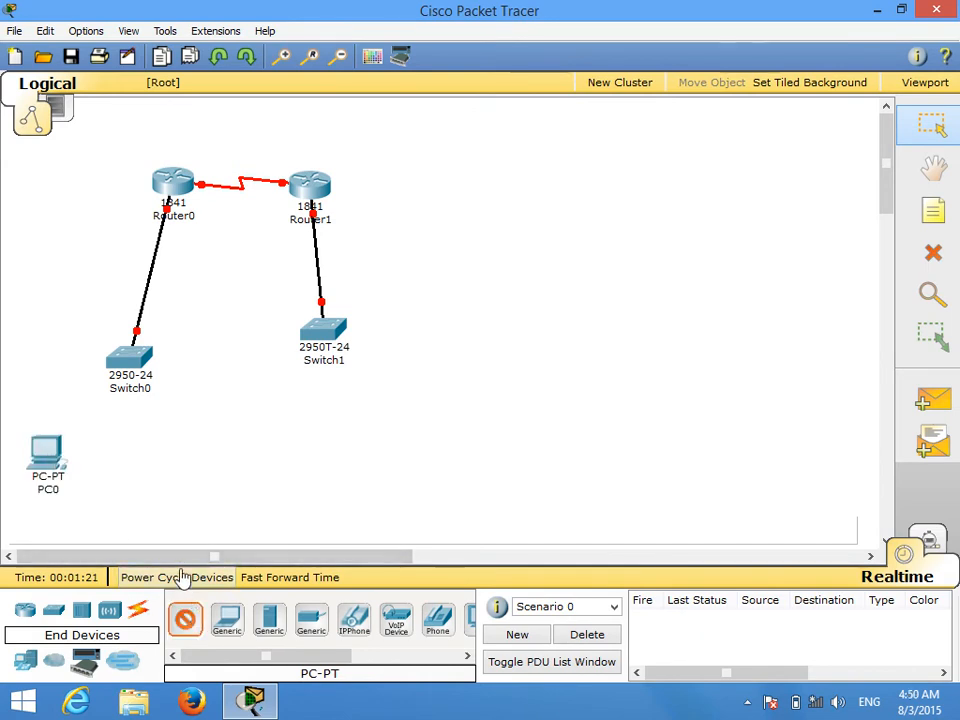
pyautogui.click(135, 474)
pyautogui.click(186, 622)
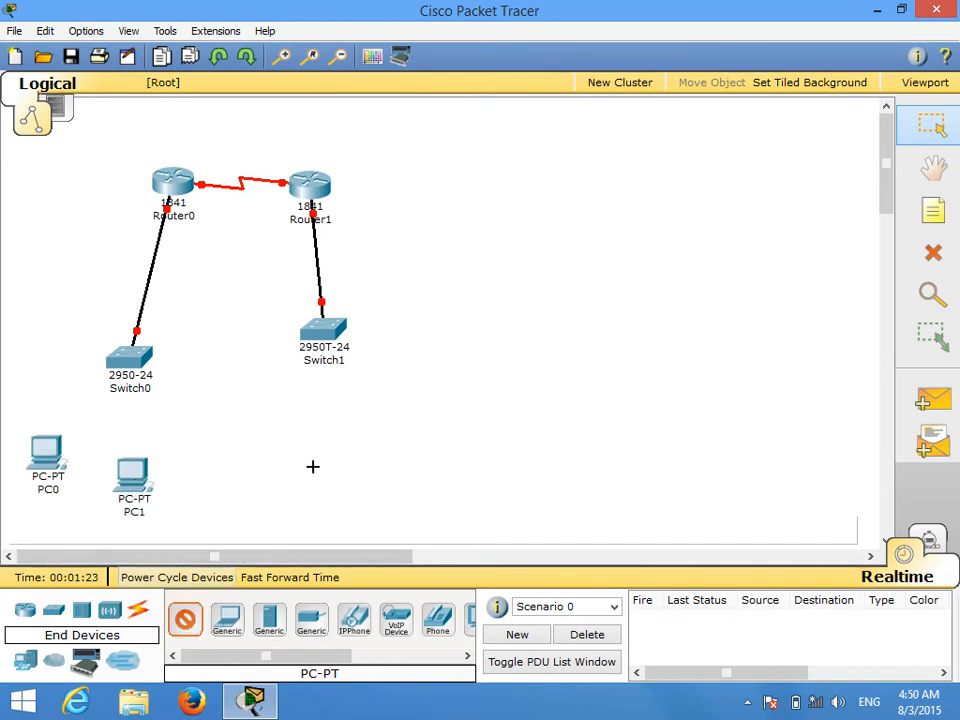
pyautogui.click(330, 447)
pyautogui.click(186, 622)
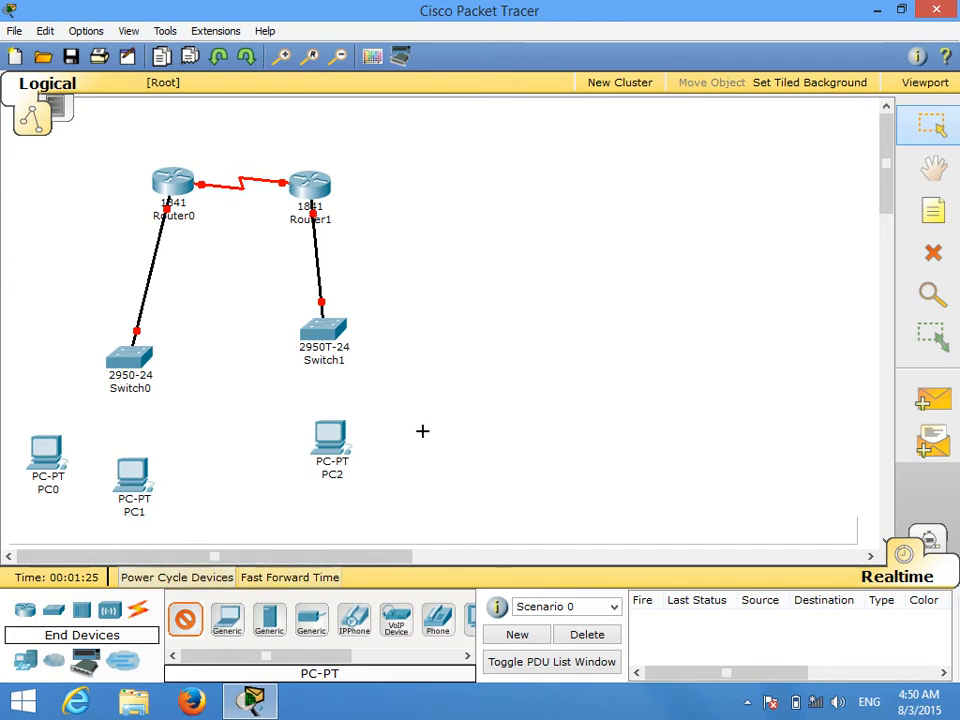
pyautogui.click(422, 431)
# Step: Connect Switch0 to the FastEthernet ports of PC0 and PC1 with copper straight-through cables, using FastEthernet0/2 for PC0
pyautogui.click(138, 609)
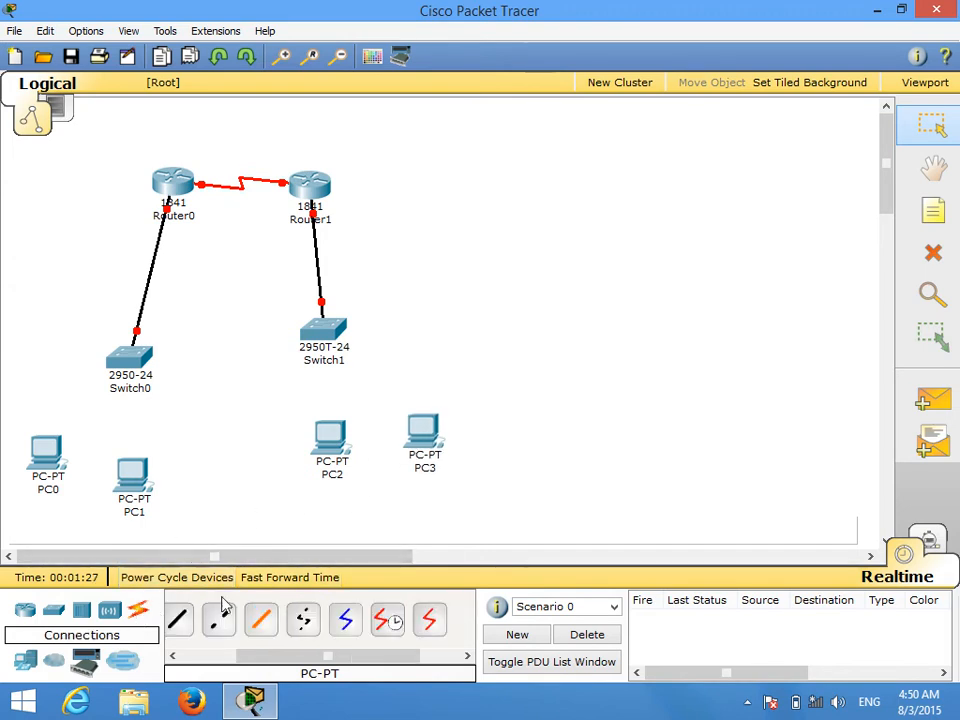
pyautogui.click(260, 620)
pyautogui.click(129, 356)
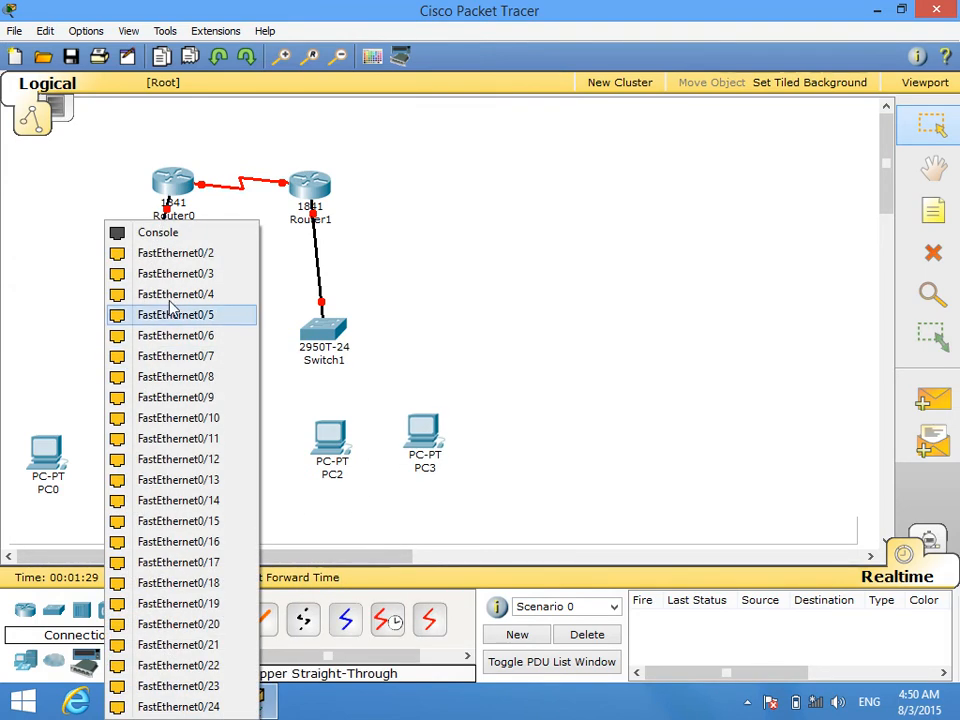
pyautogui.click(205, 252)
pyautogui.click(45, 447)
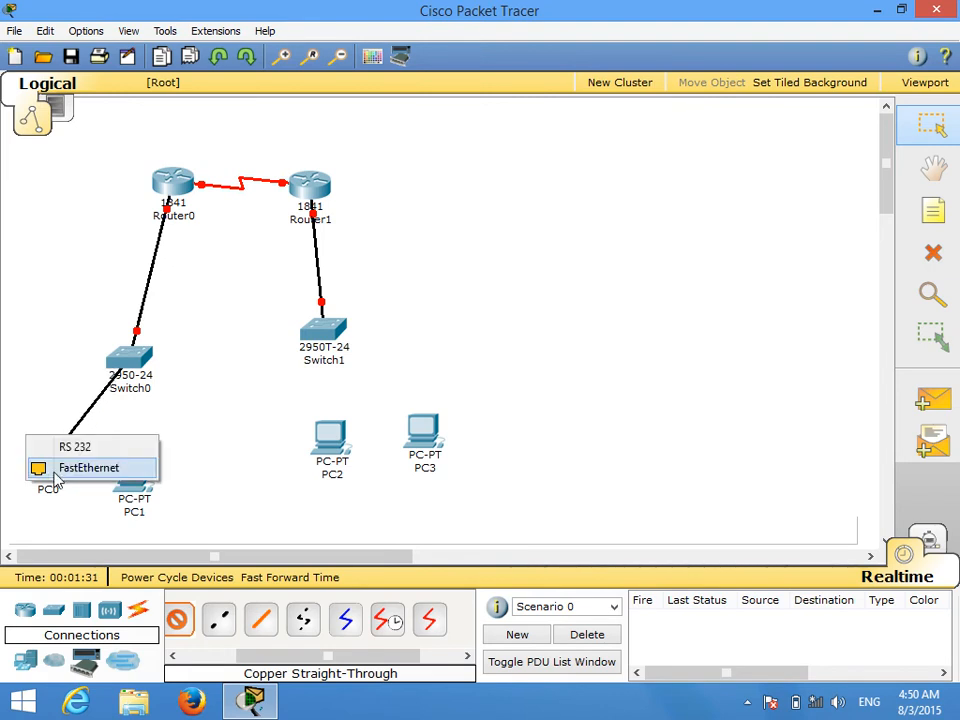
pyautogui.click(62, 467)
pyautogui.click(130, 360)
pyautogui.click(172, 293)
pyautogui.click(133, 468)
pyautogui.click(152, 489)
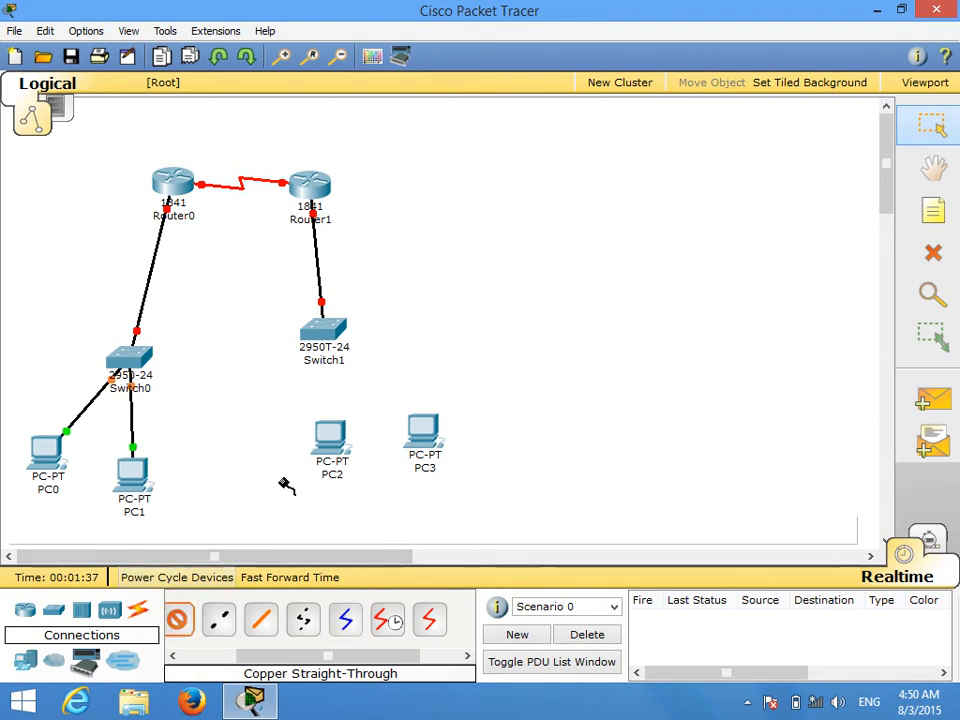
# Step: Connect Switch1 to the FastEthernet ports of PC2 and PC3 with copper straight-through cables
pyautogui.click(323, 332)
pyautogui.click(320, 210)
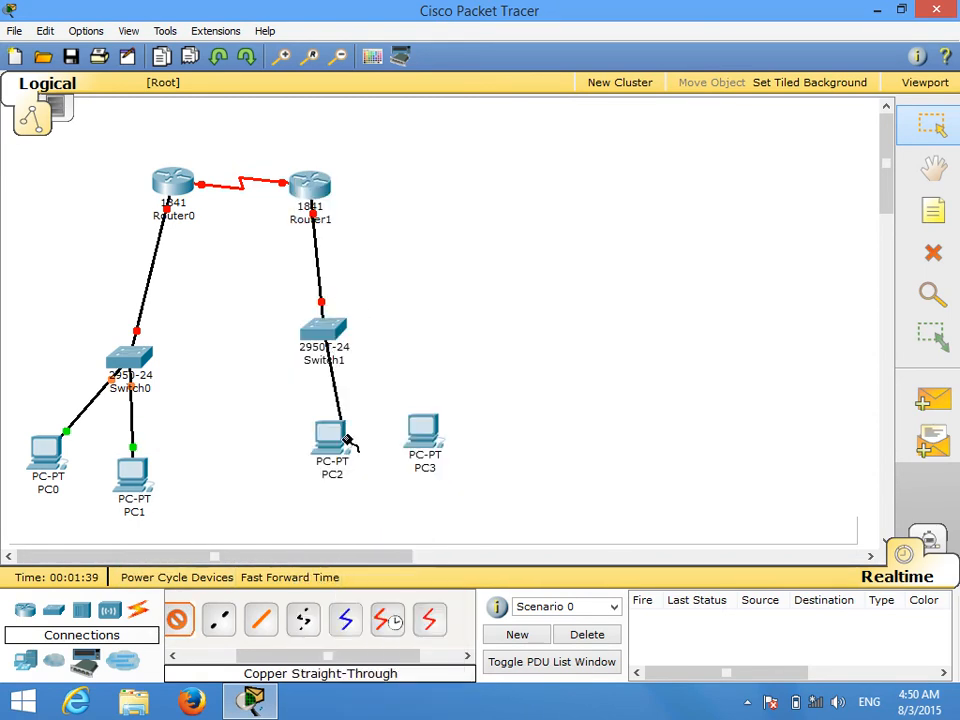
pyautogui.click(343, 455)
pyautogui.click(343, 455)
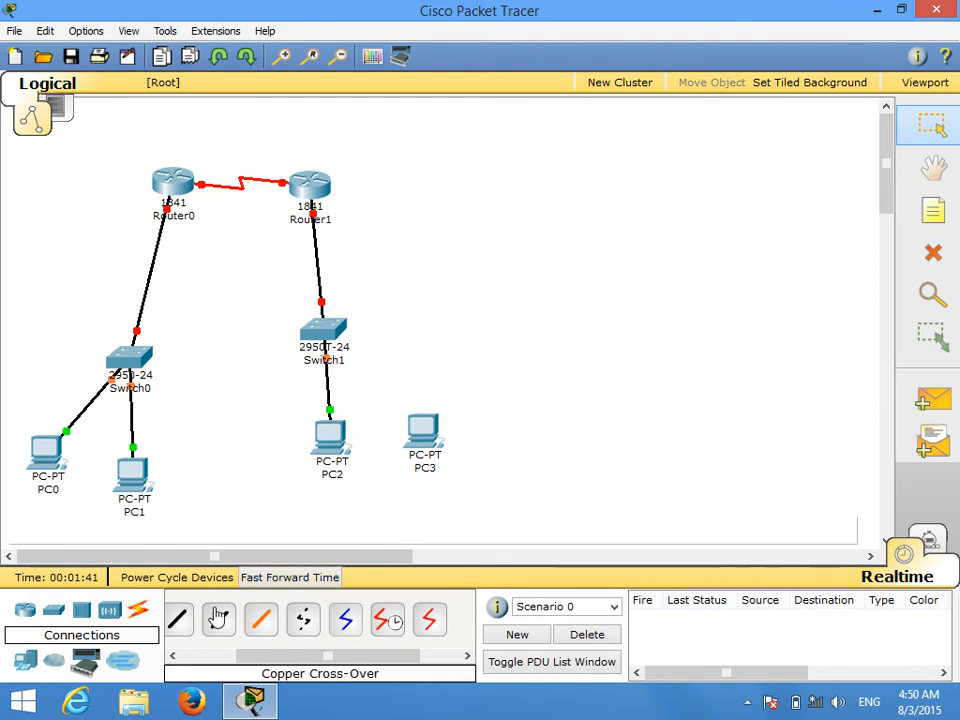
pyautogui.click(219, 619)
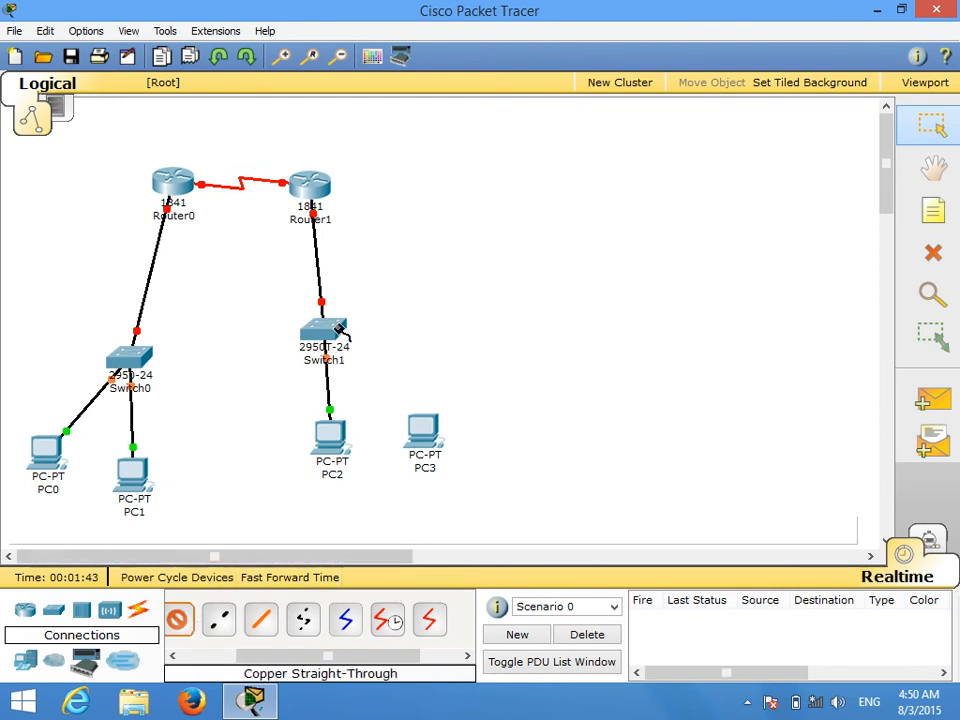
pyautogui.click(323, 332)
pyautogui.click(365, 232)
pyautogui.click(422, 430)
pyautogui.click(440, 449)
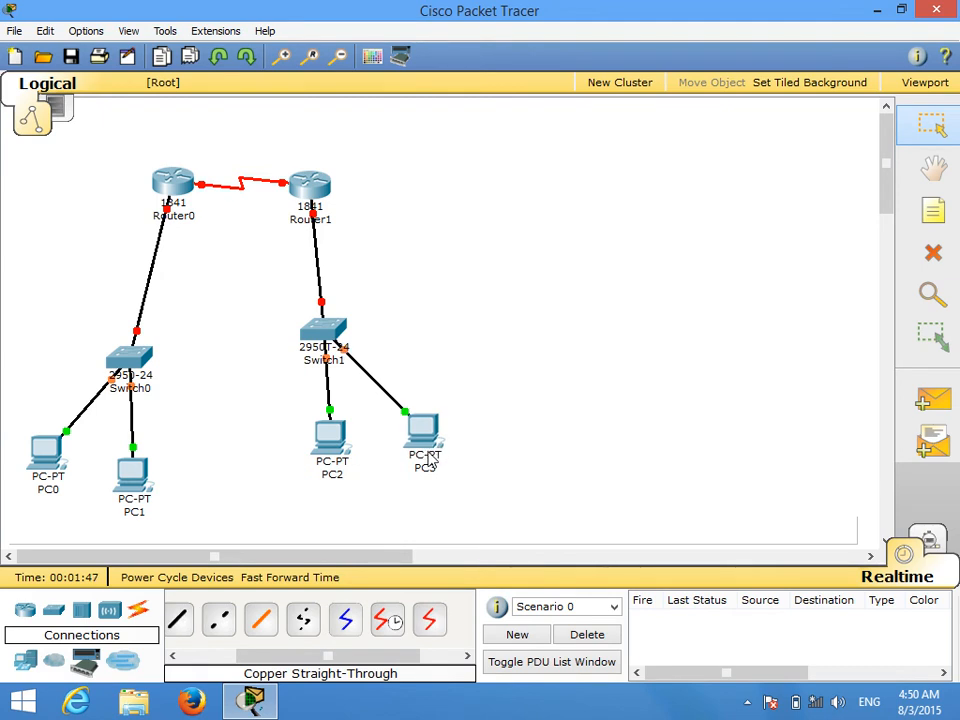
# Step: Give PC0 the static IP address 192.168.0.1, subnet mask 255.255.255.0 and default gateway 192.168.0.254, and close its window
pyautogui.click(52, 452)
pyautogui.click(322, 188)
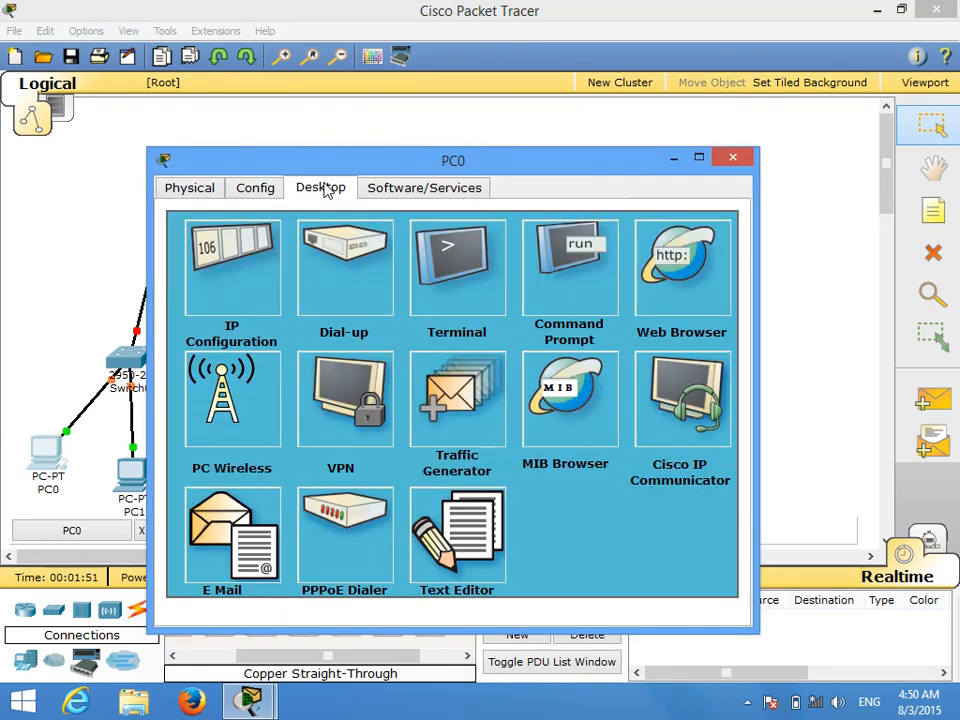
pyautogui.click(222, 280)
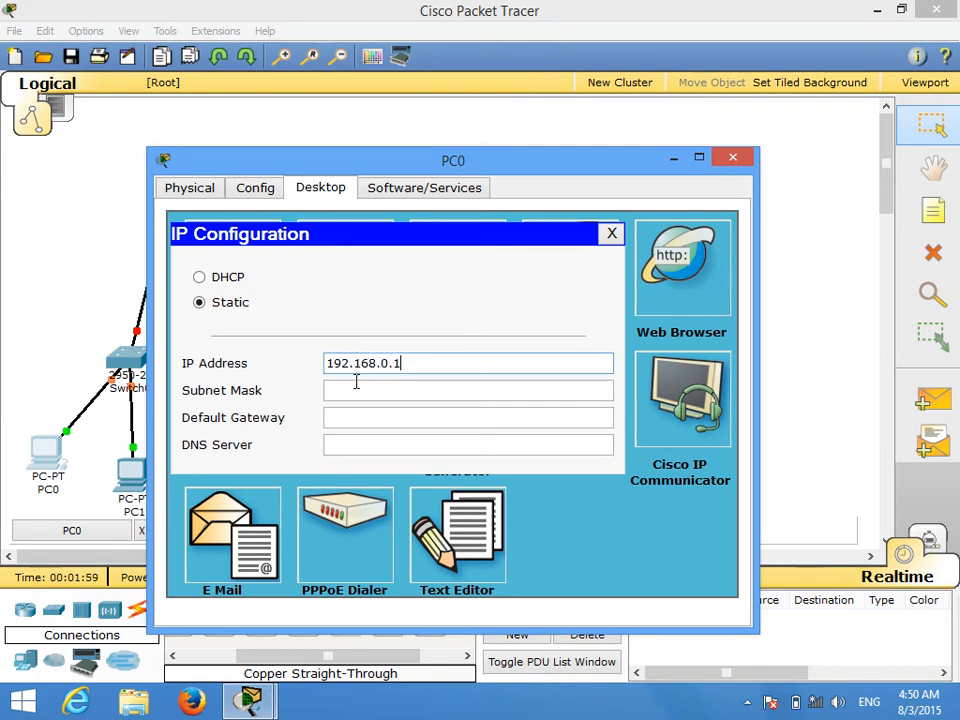
pyautogui.click(356, 390)
pyautogui.click(354, 418)
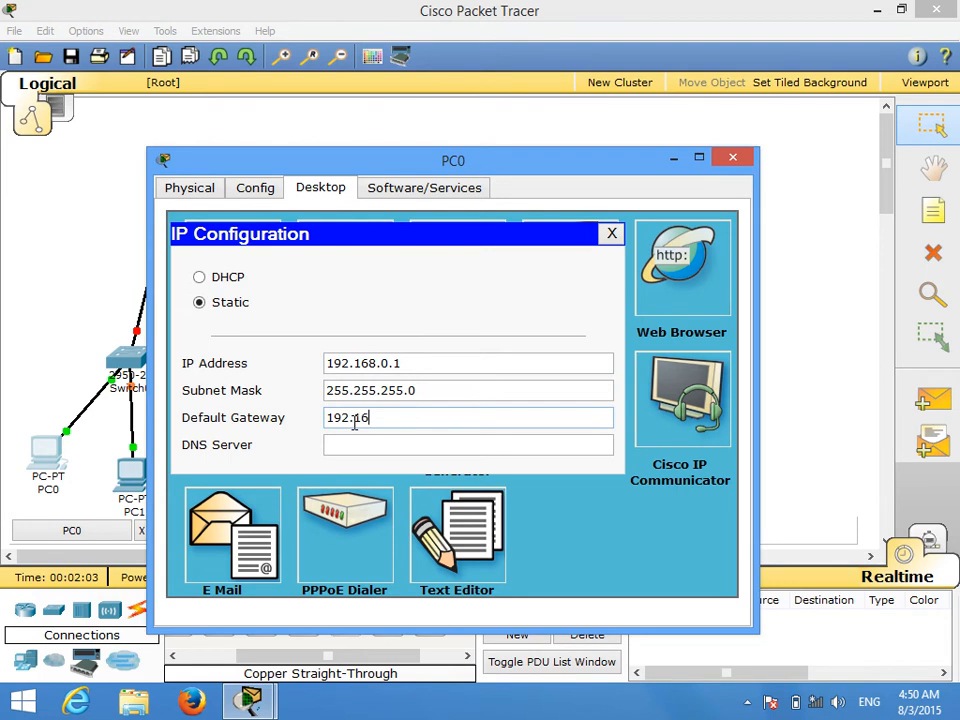
pyautogui.write('192.168.0.254')
pyautogui.click(733, 158)
# Step: Give PC1 the static IP address 192.168.0.2 with subnet mask 255.255.255.0
pyautogui.click(131, 468)
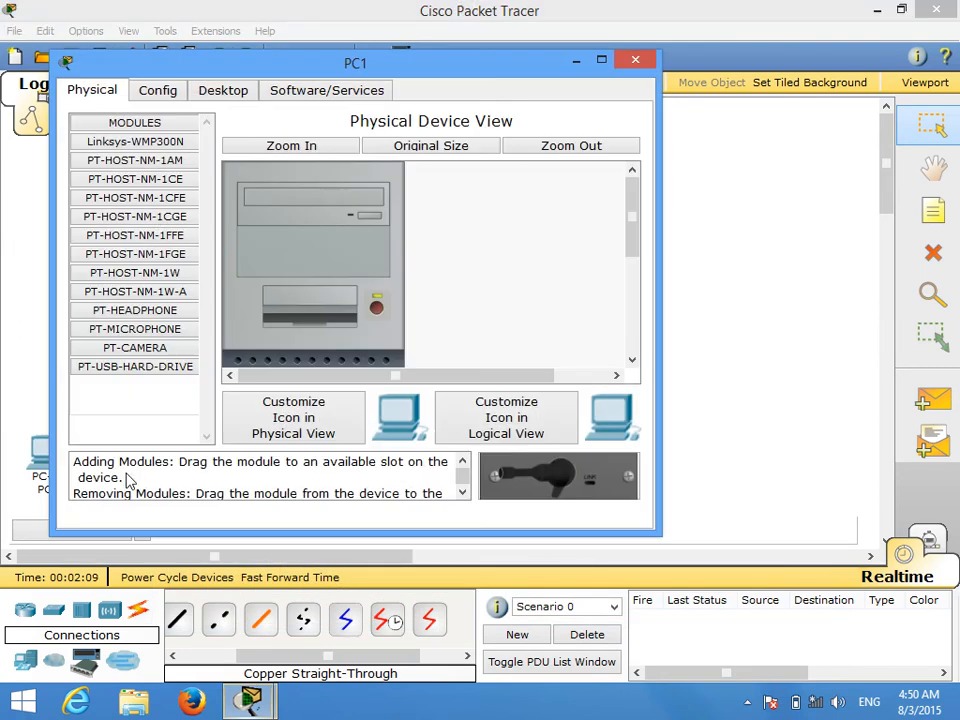
pyautogui.click(222, 90)
pyautogui.click(133, 160)
pyautogui.click(253, 268)
pyautogui.write('192.168.0.2')
pyautogui.press('BackSpace')
pyautogui.write('3')
pyautogui.press('BackSpace')
pyautogui.write('2')
pyautogui.click(255, 294)
# Step: Set PC1's default gateway to 192.168.0.254 and close its window
pyautogui.click(253, 318)
pyautogui.write('192')
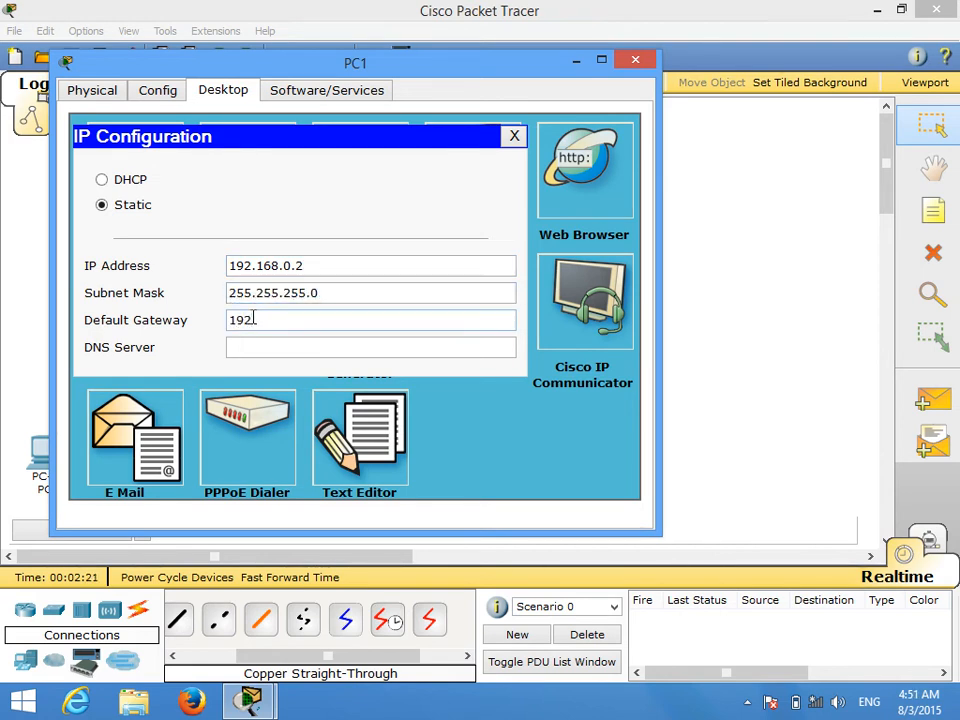
pyautogui.write('.168.0.254')
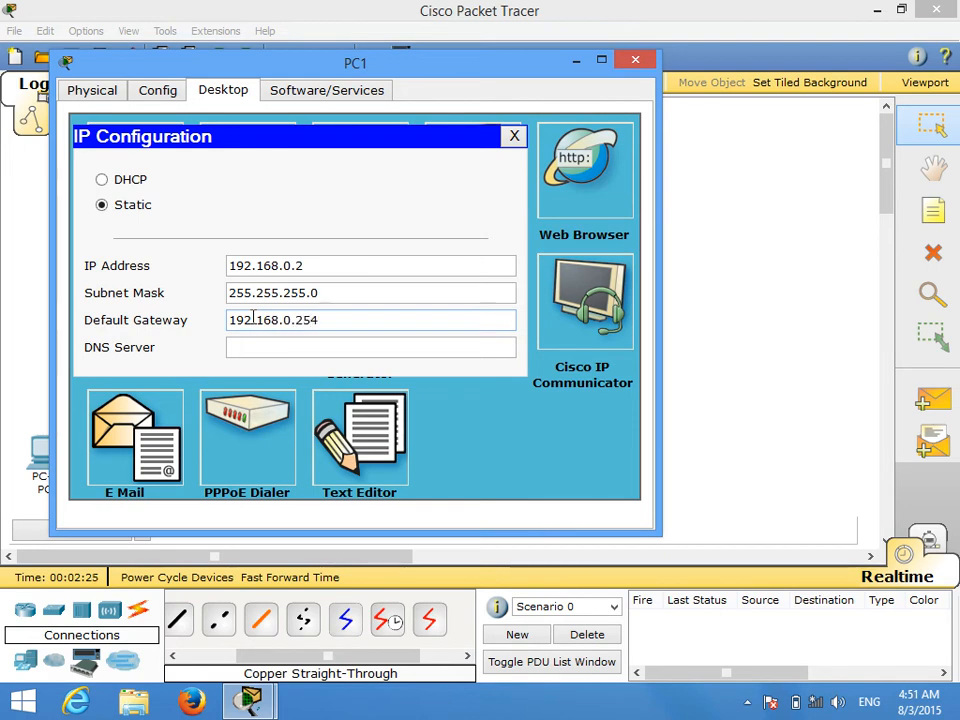
pyautogui.click(635, 62)
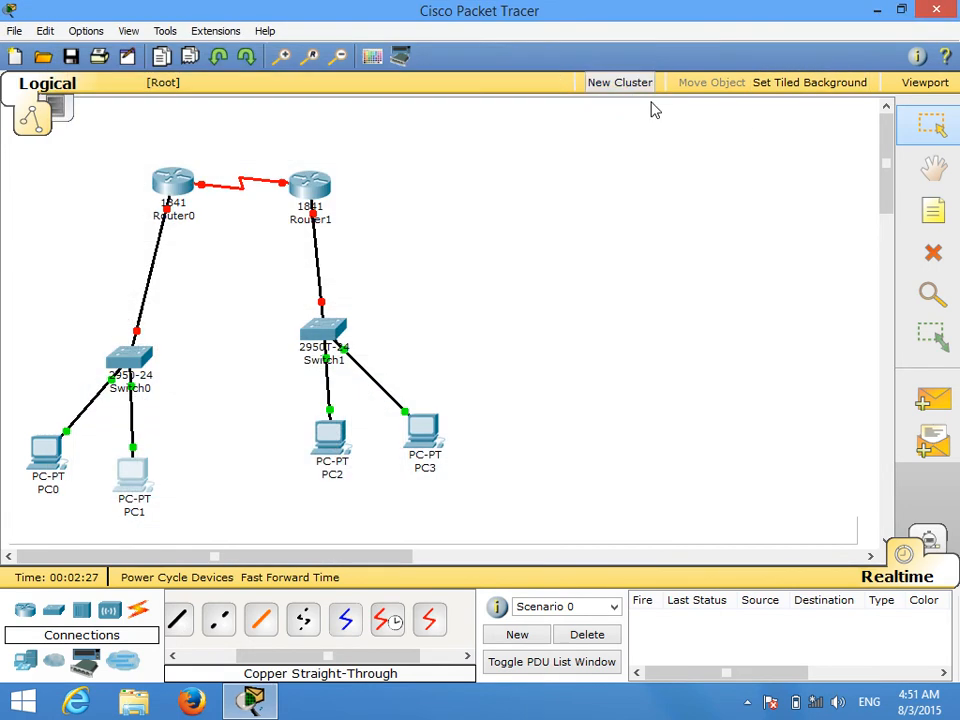
# Step: Give PC2 the static IP address 200.200.200.1, subnet mask 255.255.255.0 and default gateway 200.200.200.254, and close its window
pyautogui.click(330, 445)
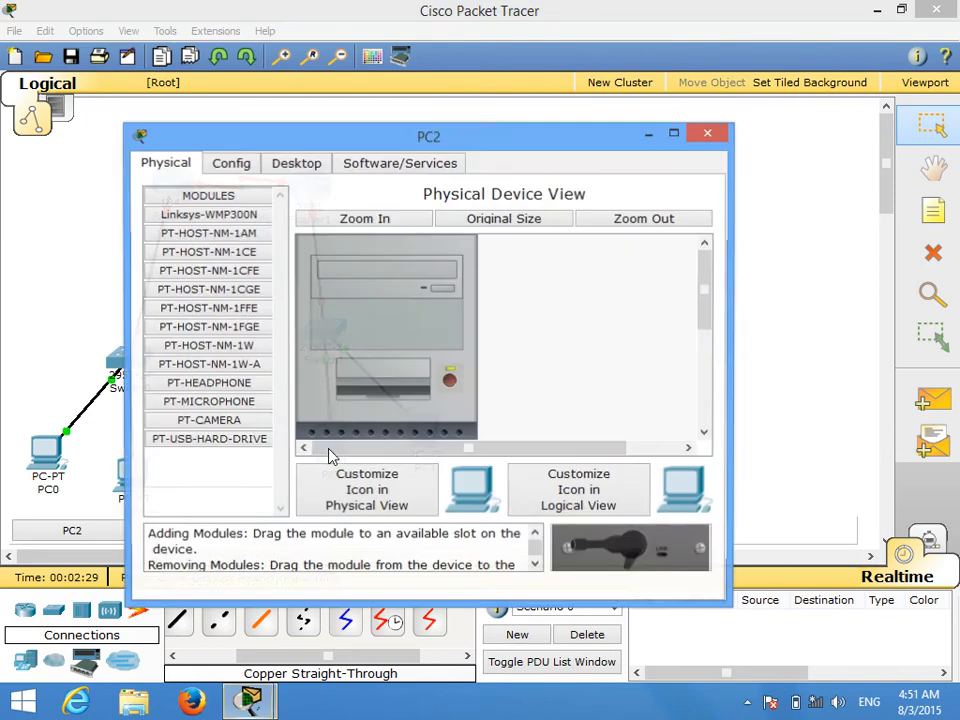
pyautogui.click(297, 163)
pyautogui.click(246, 268)
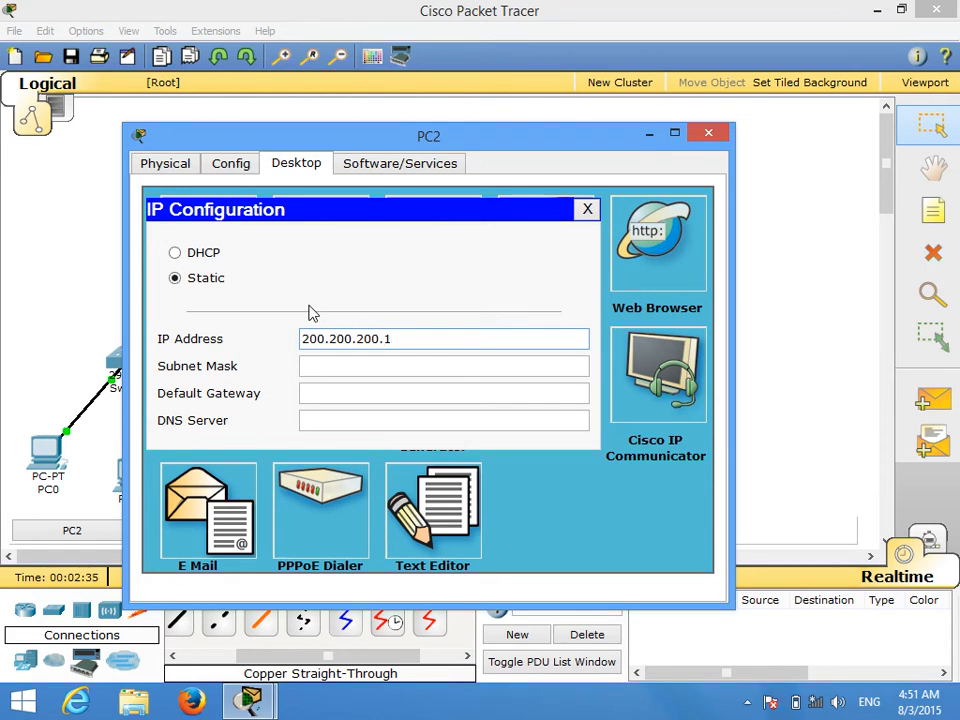
pyautogui.click(326, 372)
pyautogui.click(326, 393)
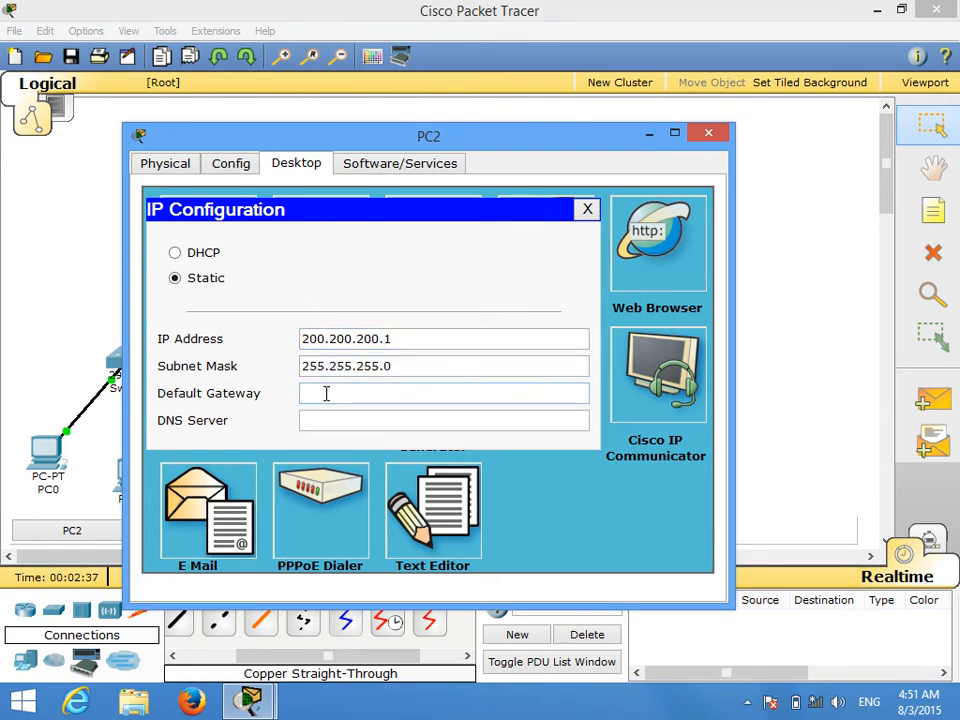
pyautogui.write('200.200.200.254')
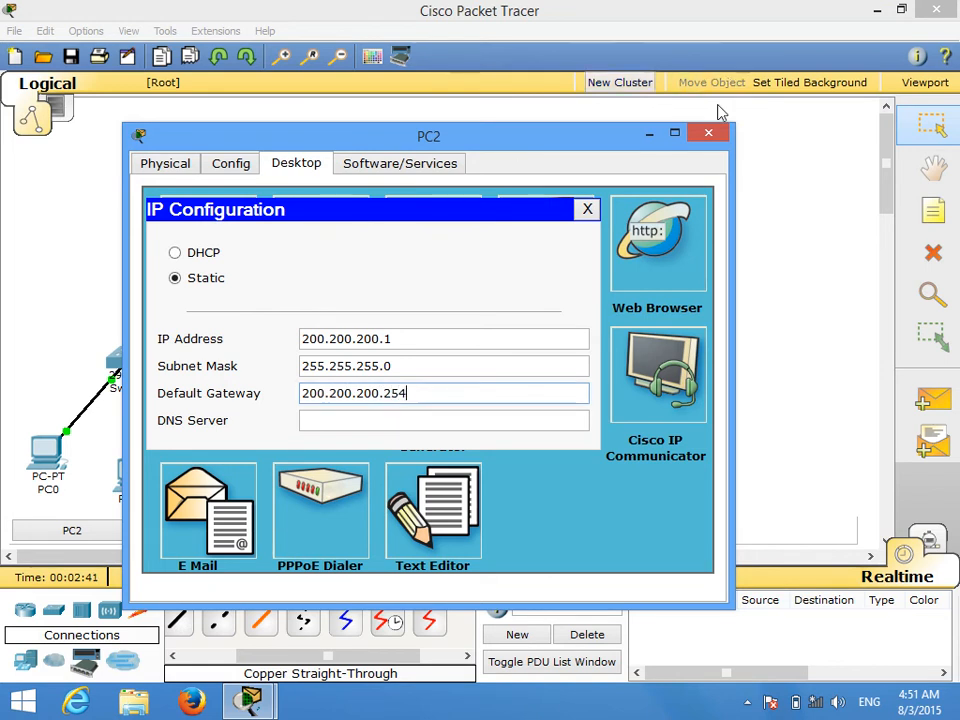
pyautogui.click(712, 136)
# Step: Give PC3 the static IP address 200.200.200.2, subnet mask 255.255.255.0 and default gateway 200.200.200.254, and close its window
pyautogui.click(428, 437)
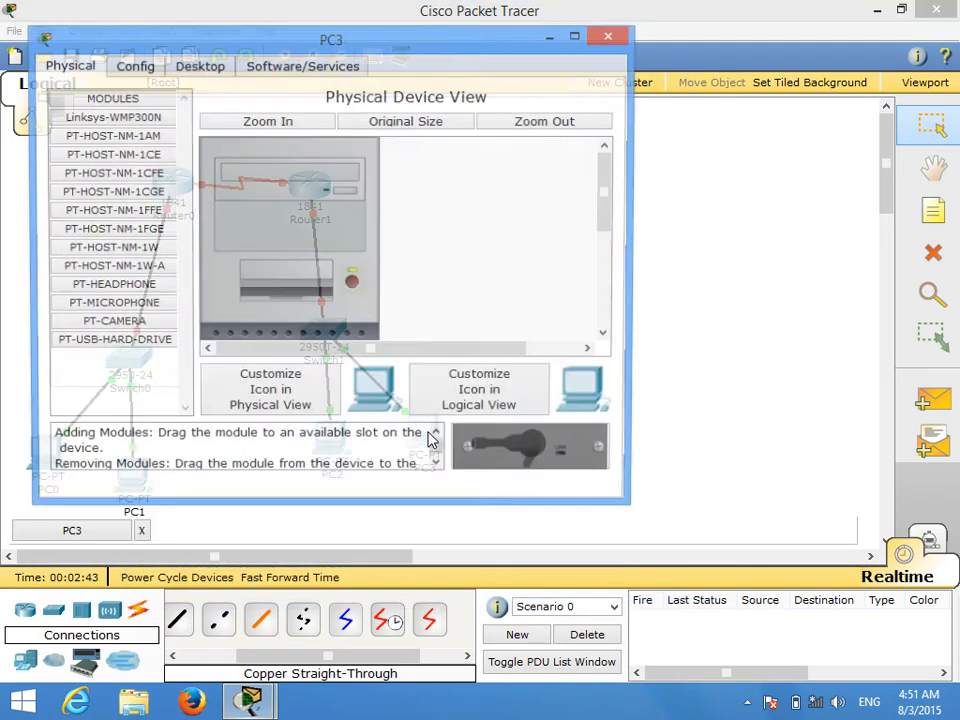
pyautogui.click(198, 66)
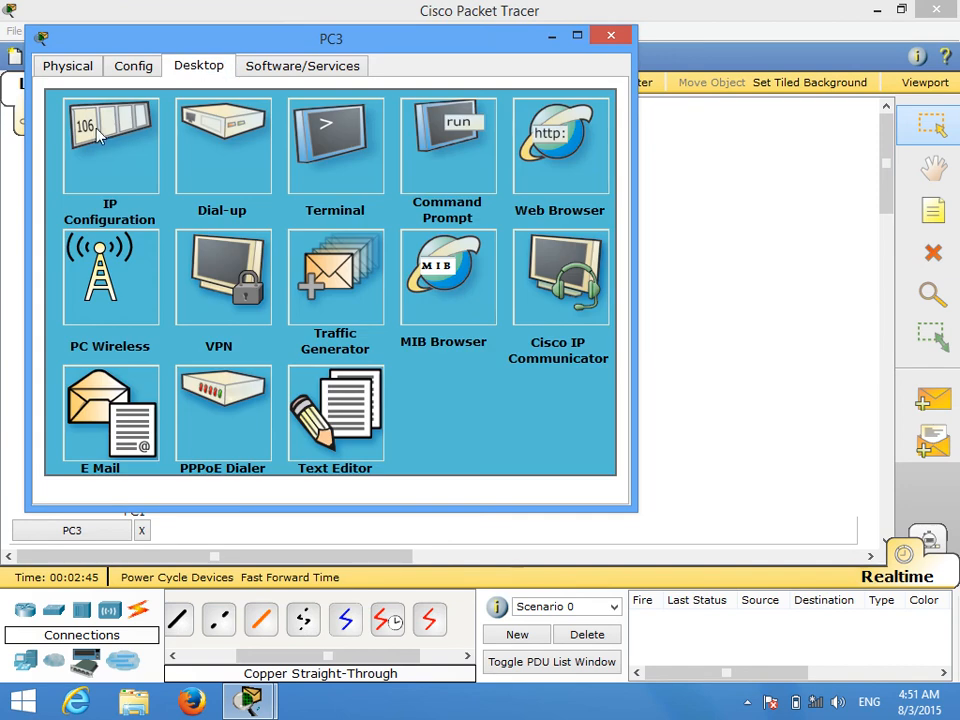
pyautogui.click(74, 97)
pyautogui.click(250, 238)
pyautogui.write('20')
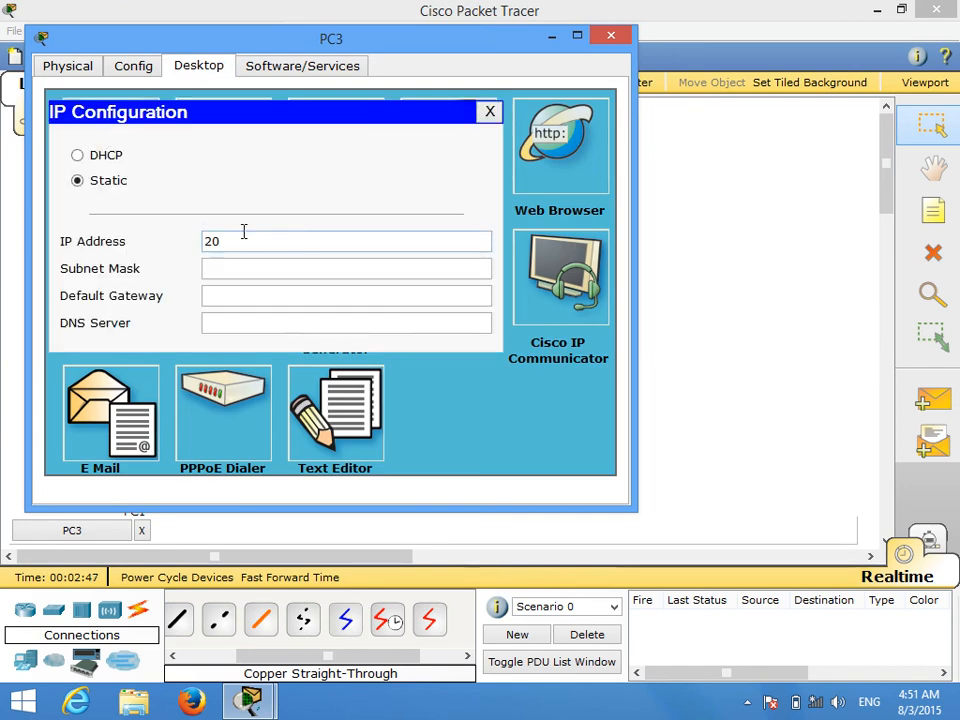
pyautogui.write('0.200.200.2')
pyautogui.click(228, 266)
pyautogui.click(231, 293)
pyautogui.write('200.200')
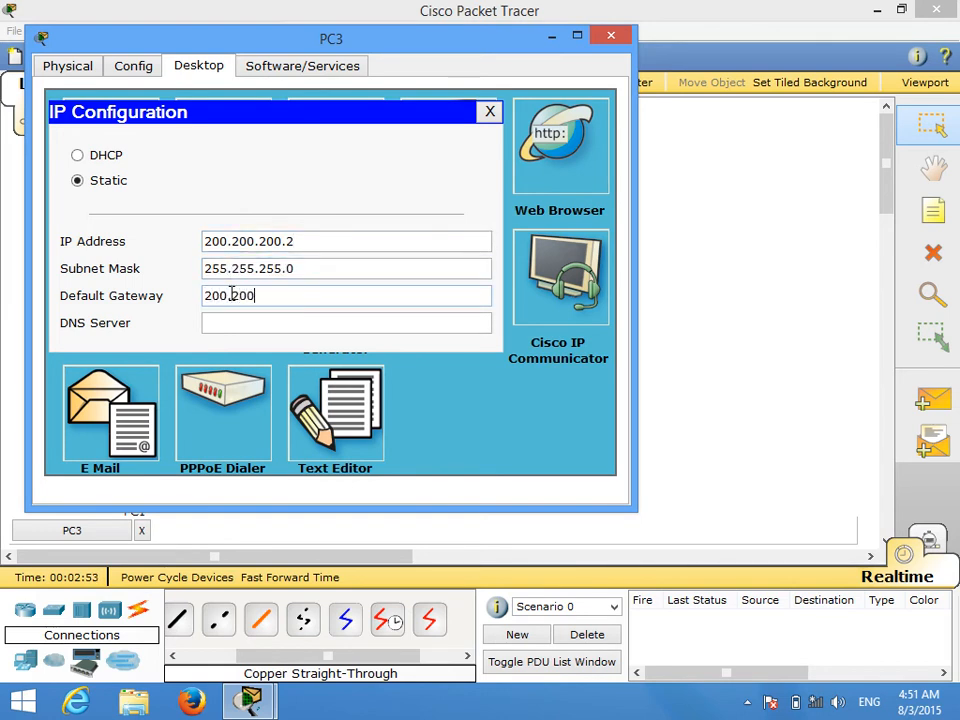
pyautogui.write('.200.254')
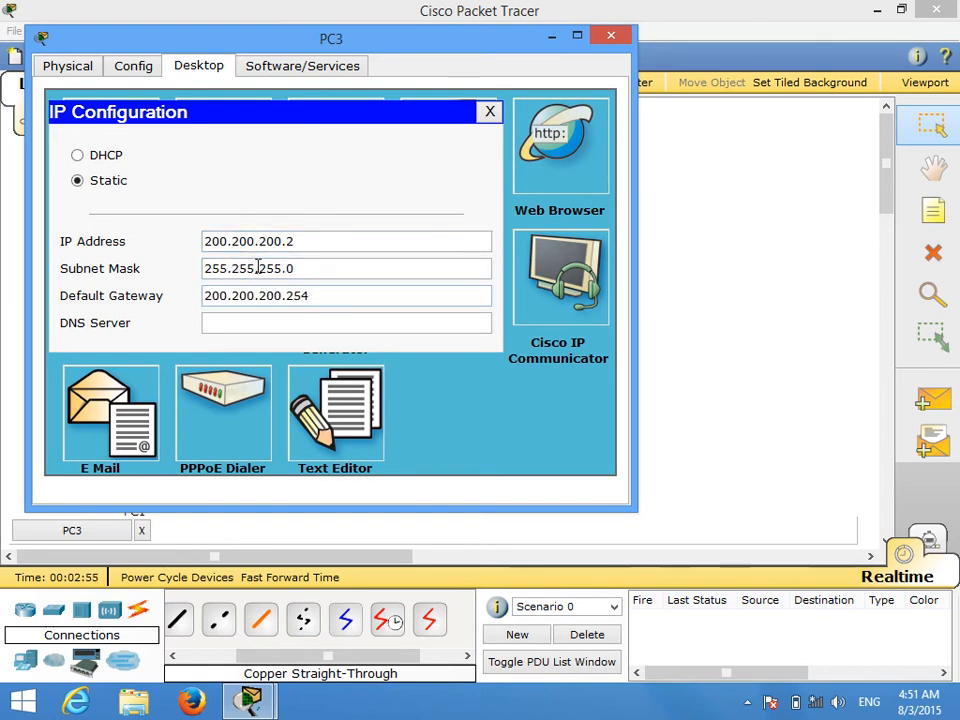
pyautogui.click(610, 37)
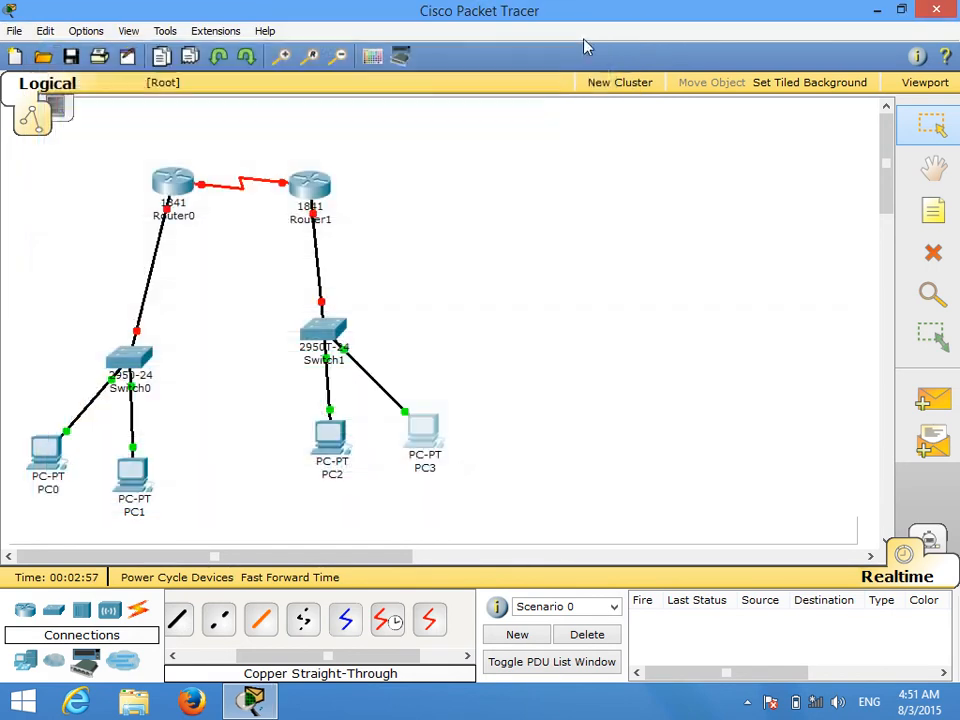
# Step: In Router0's command line, decline the initial configuration dialog and enter global configuration mode
pyautogui.click(172, 180)
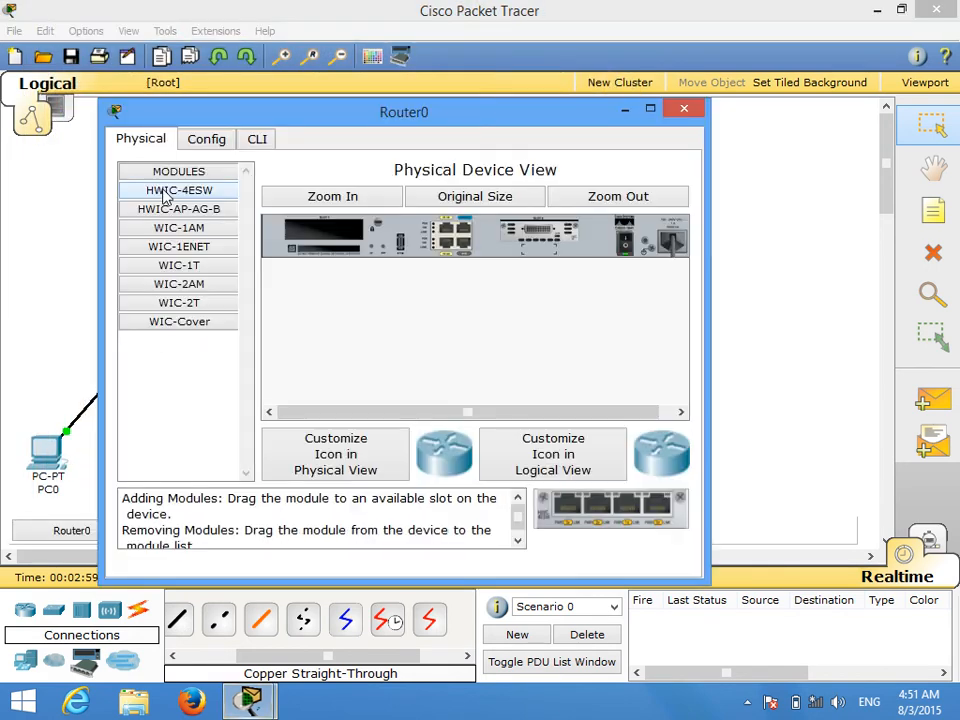
pyautogui.click(257, 139)
pyautogui.write('n')
pyautogui.press('Return')
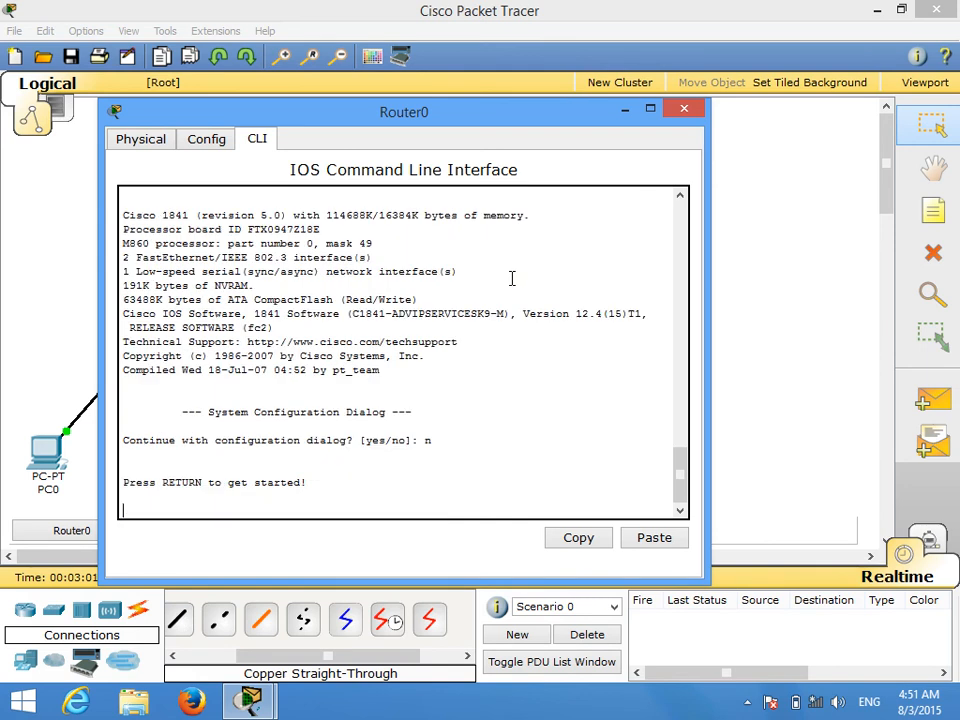
pyautogui.press('Return')
pyautogui.write('enable')
pyautogui.press('Return')
pyautogui.write('conf term')
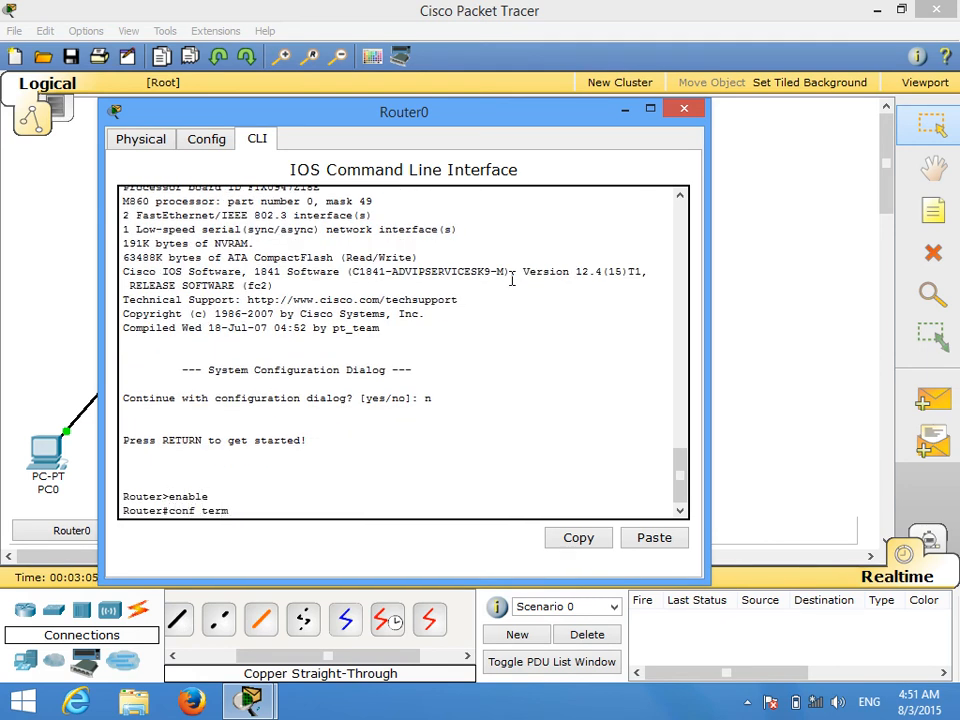
pyautogui.press('Return')
# Step: Assign IP address 215.100.100.1 with mask 255.255.255.0 to Router0's interface s0/0/0
pyautogui.write('interfac')
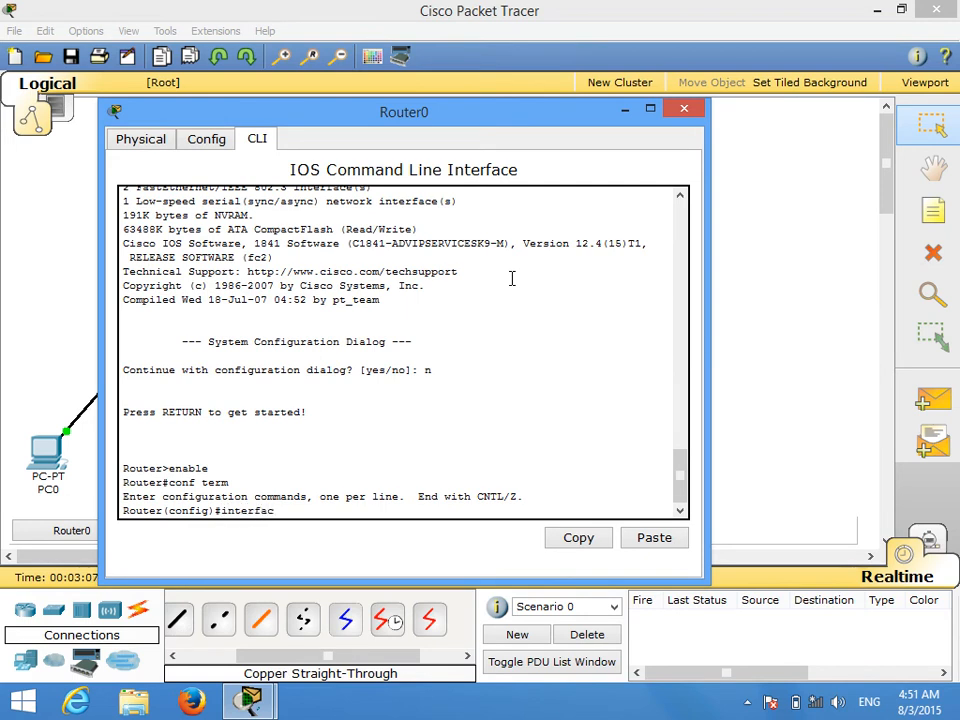
pyautogui.write('e s0/0/0')
pyautogui.press('Return')
pyautogui.write('ip address 21')
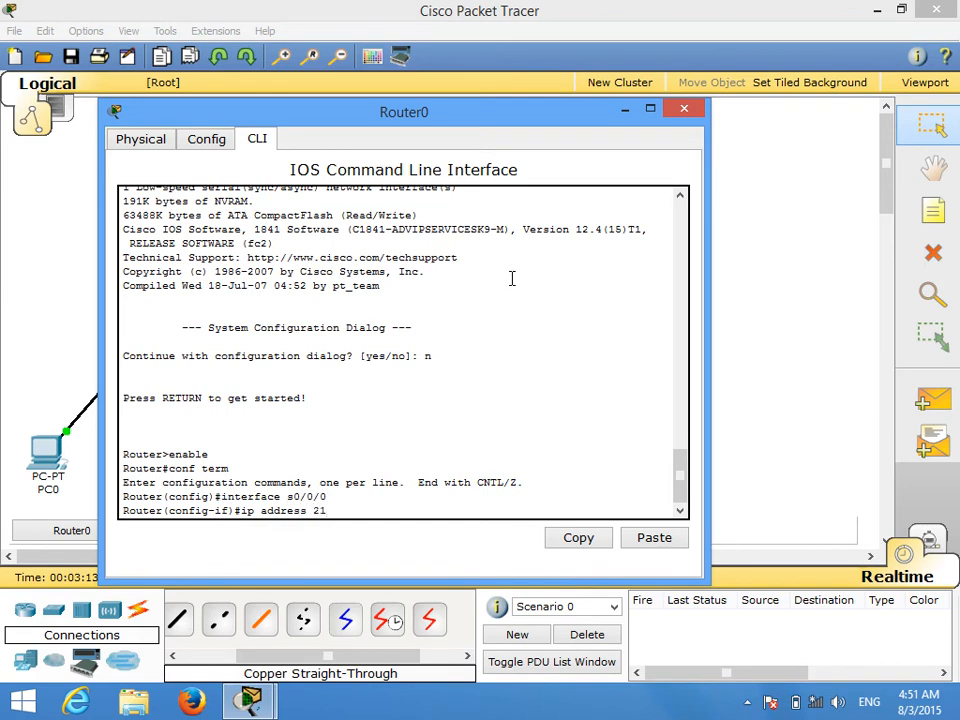
pyautogui.write('5.100.100.1 255.255.255.0')
pyautogui.press('Return')
# Step: Enable Router0's serial interface with no shutdown and exit to global configuration mode
pyautogui.write('no')
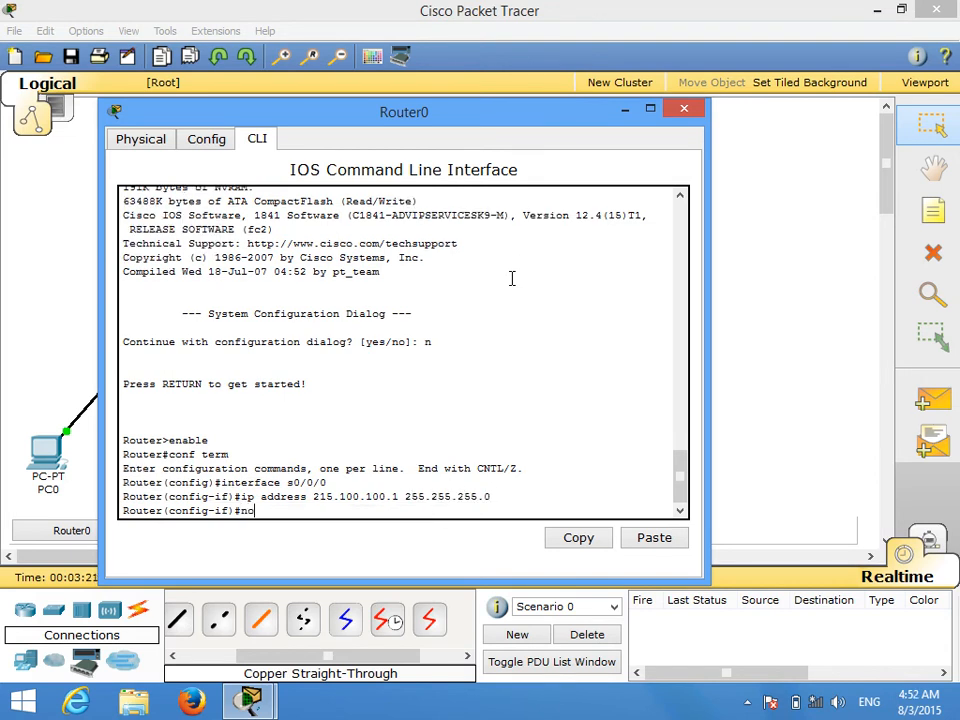
pyautogui.write(' shutdown')
pyautogui.press('Return')
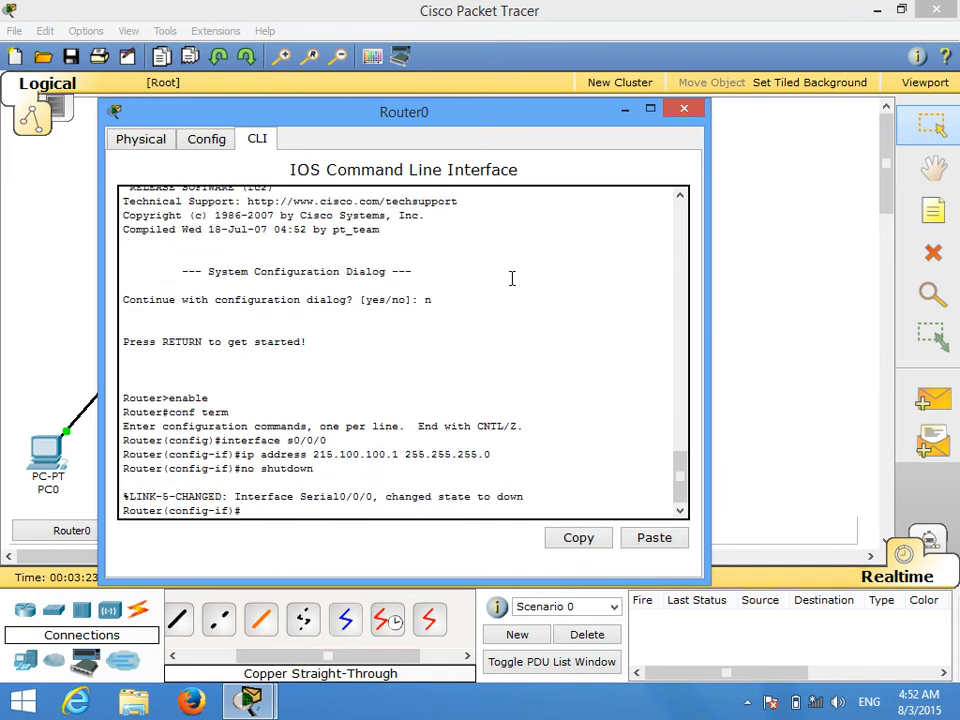
pyautogui.write('exit')
pyautogui.press('Return')
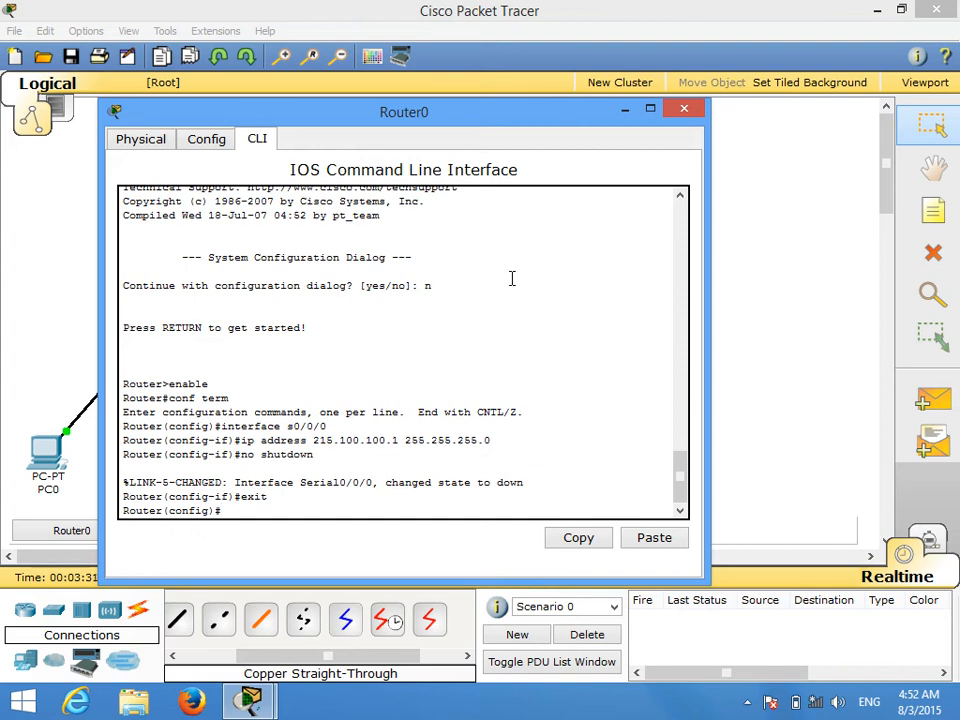
# Step: Assign IP address 192.168.0.254 with mask 255.255.255.0 to Router0's interface f0/0
pyautogui.write('interface f0/0')
pyautogui.press('Return')
pyautogui.write('ip address 192.1')
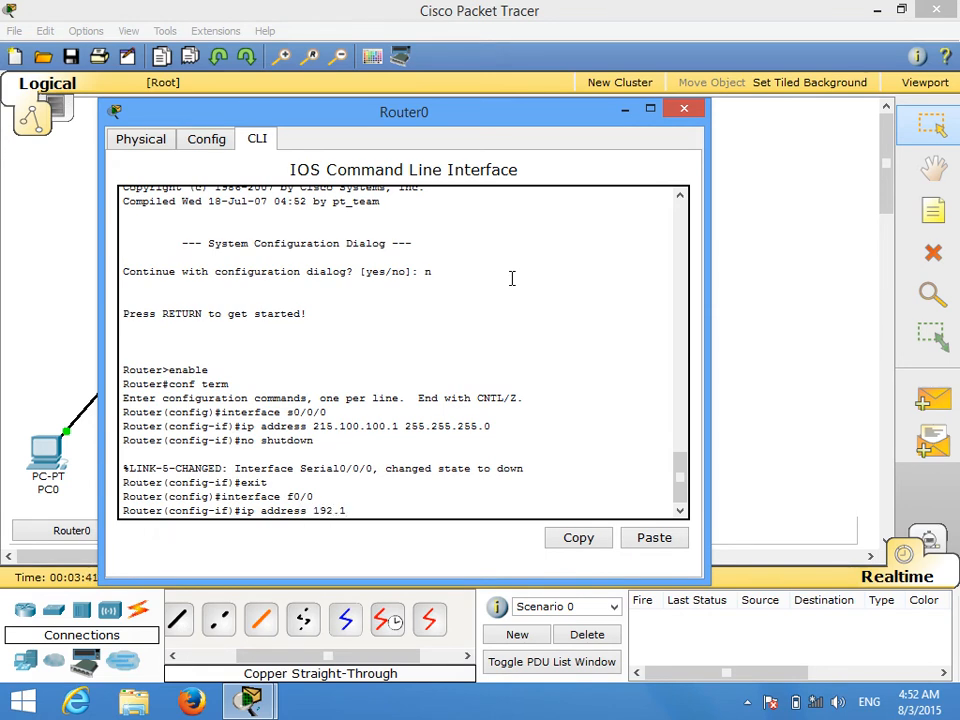
pyautogui.write('68.0.254 255.255.255')
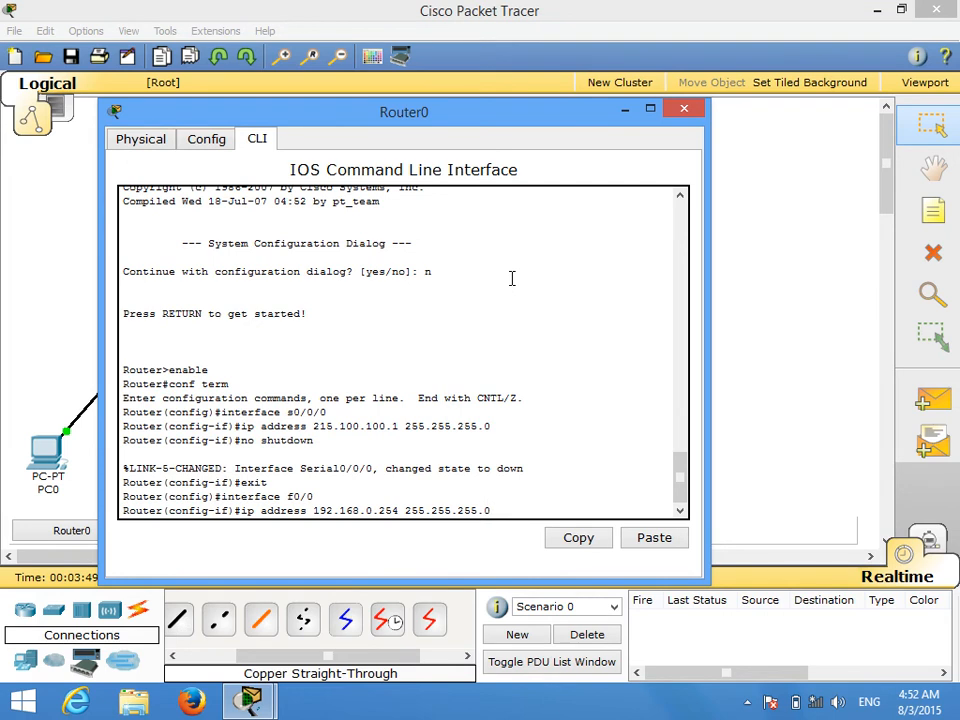
pyautogui.write('.0')
pyautogui.press('Return')
# Step: Enable Router0's f0/0 interface with no shutdown and close the router's window
pyautogui.write('no shutdown')
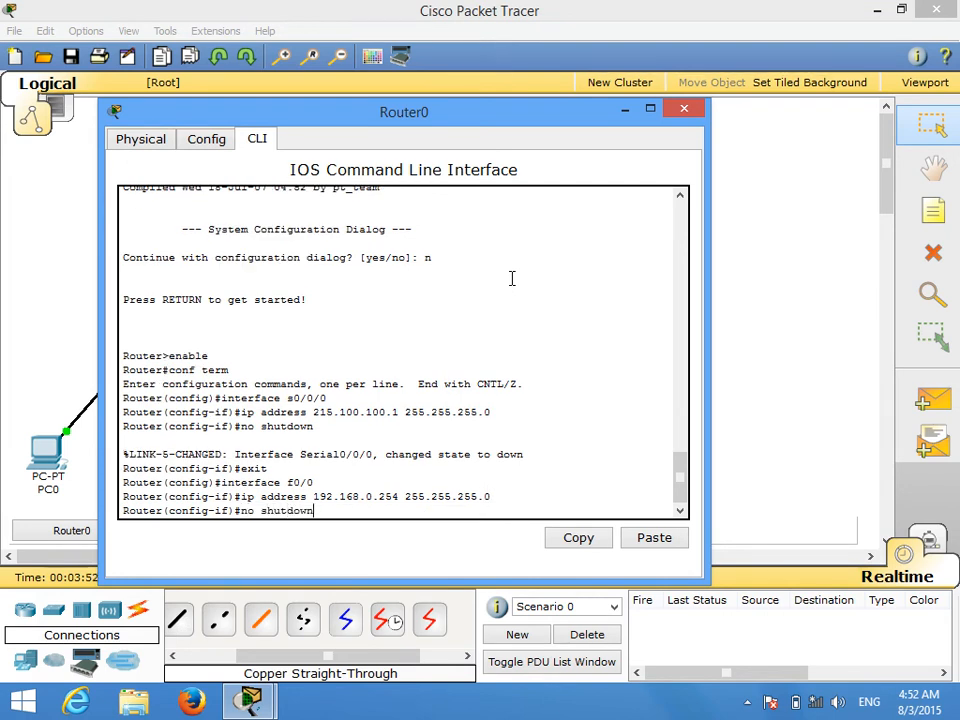
pyautogui.press('Return')
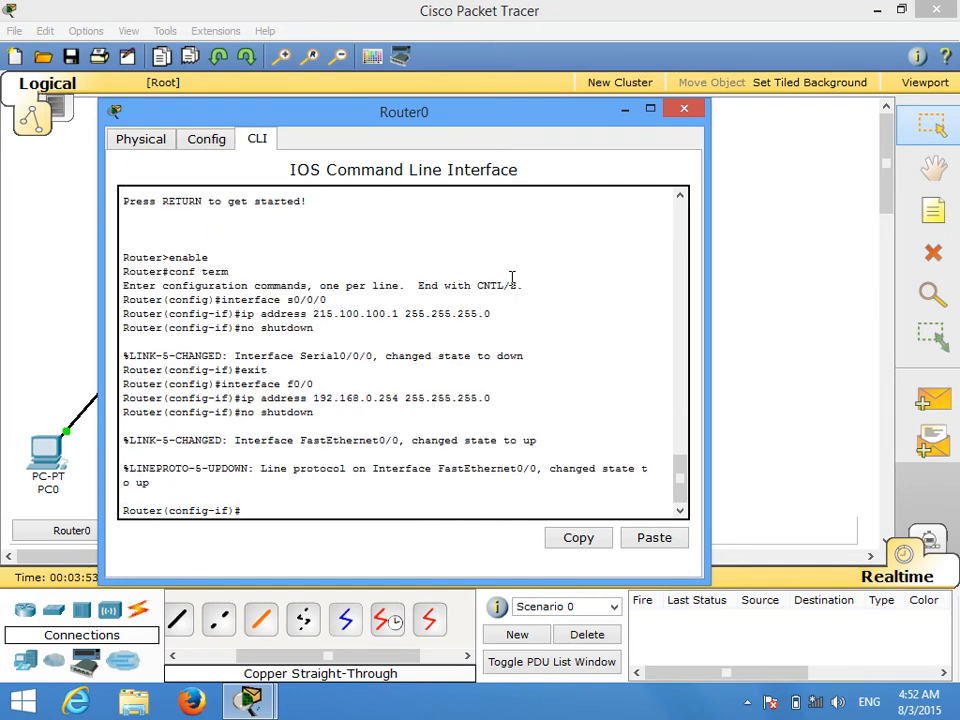
pyautogui.click(684, 108)
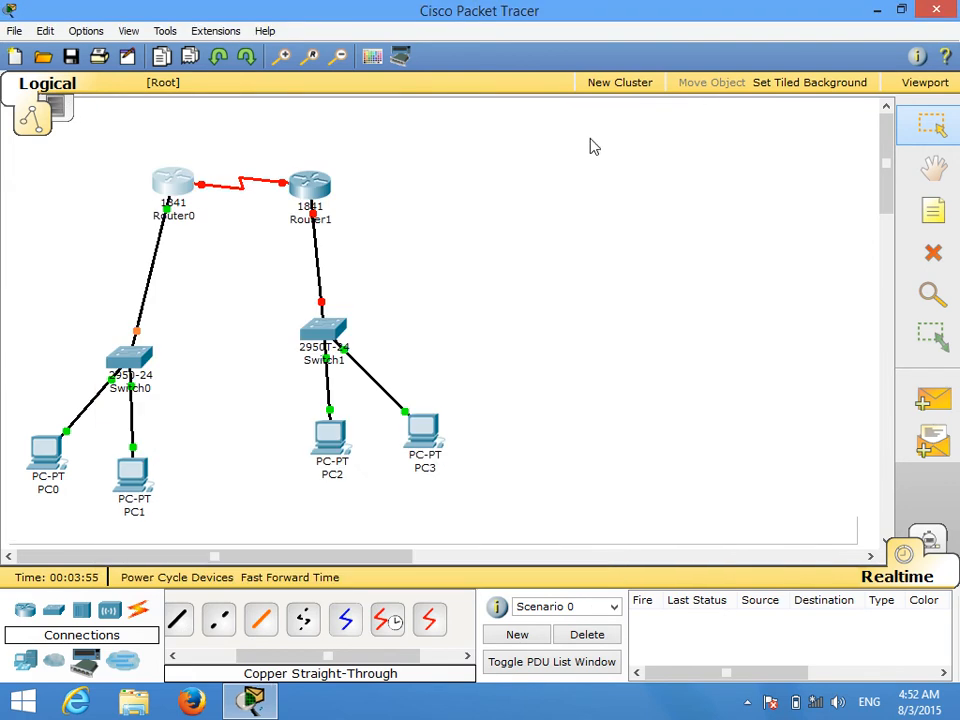
# Step: In Router1's command line, decline the initial configuration dialog and enter global configuration mode
pyautogui.click(314, 196)
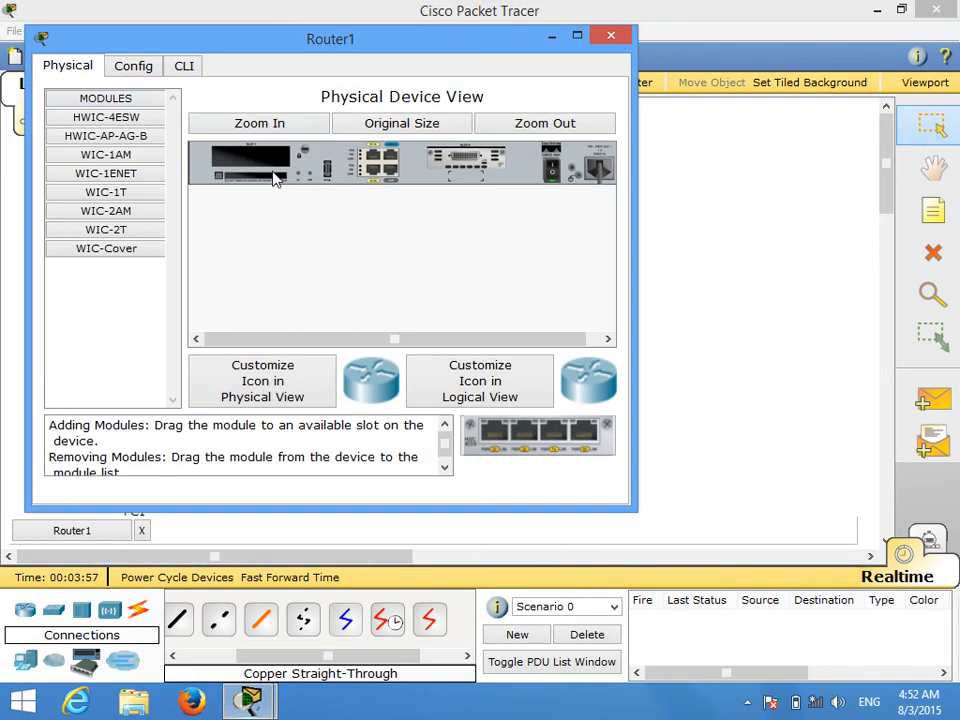
pyautogui.click(184, 67)
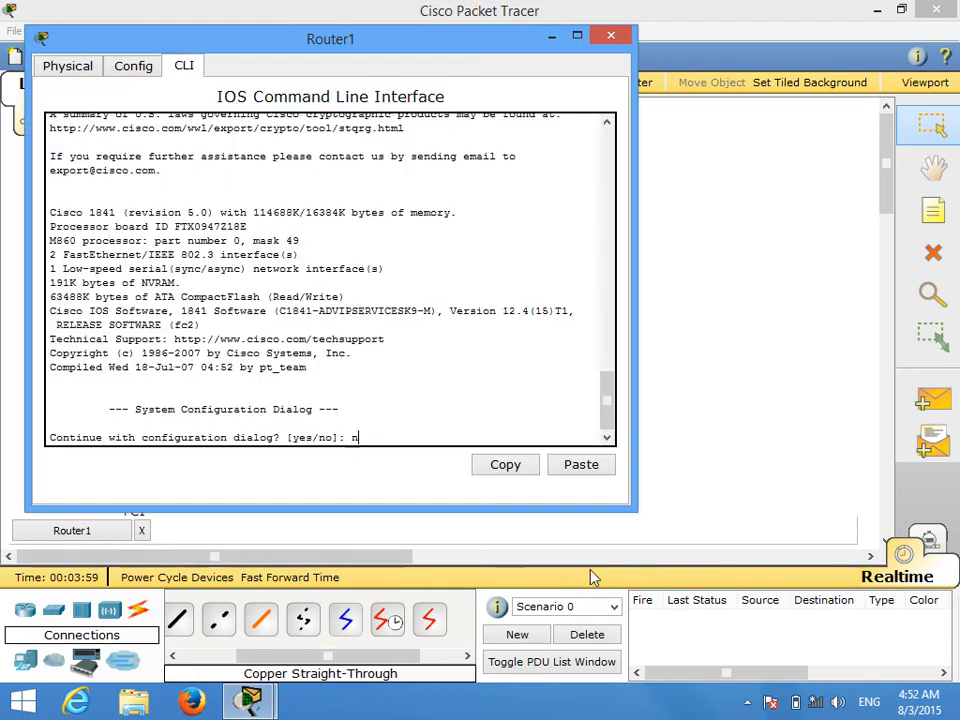
pyautogui.write('n')
pyautogui.press('Return')
pyautogui.press('Return')
pyautogui.write('ena')
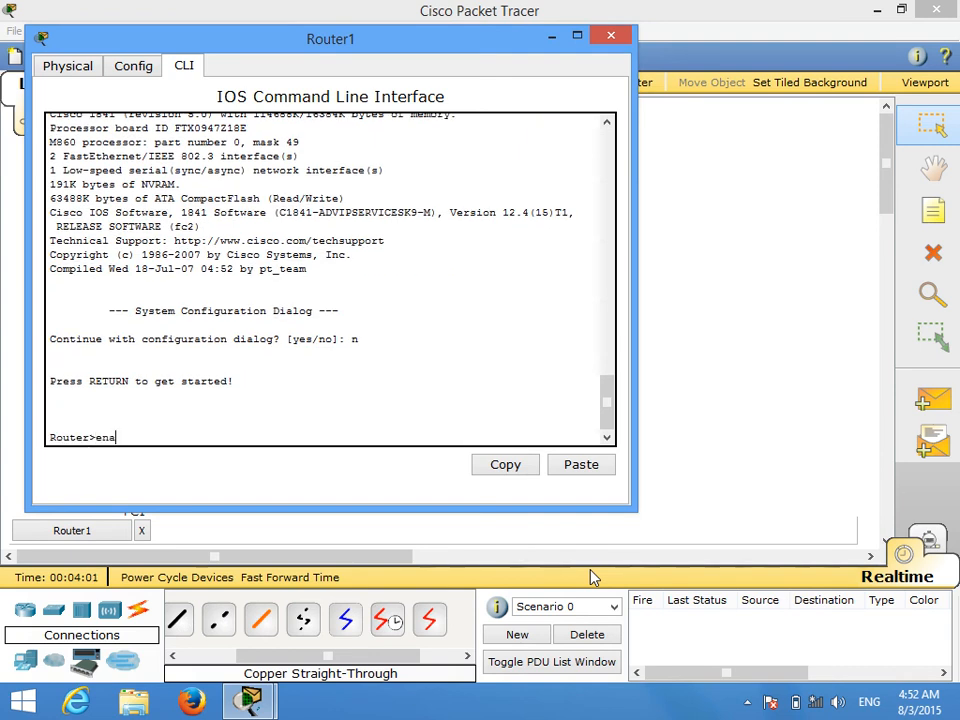
pyautogui.write('ble')
pyautogui.press('Return')
pyautogui.write('conf termin')
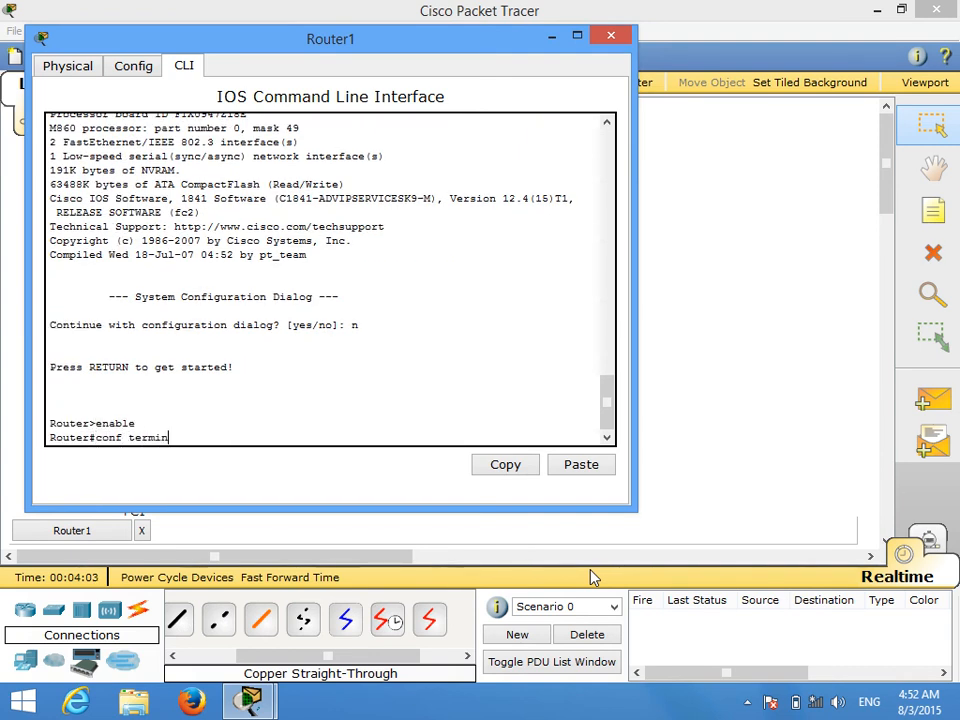
pyautogui.write('a')
pyautogui.press('Return')
# Step: Assign IP address 215.100.100.2 with mask 255.255.255.0 to Router1's interface s0/0/0
pyautogui.write('interface s0')
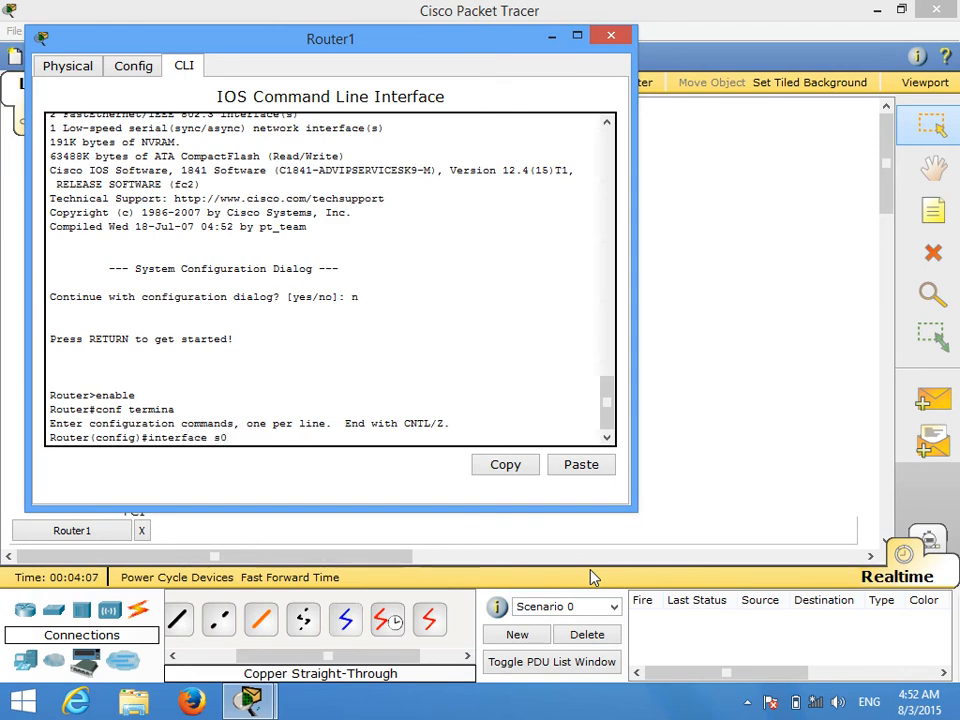
pyautogui.write('/0/0')
pyautogui.press('Return')
pyautogui.write('ip add')
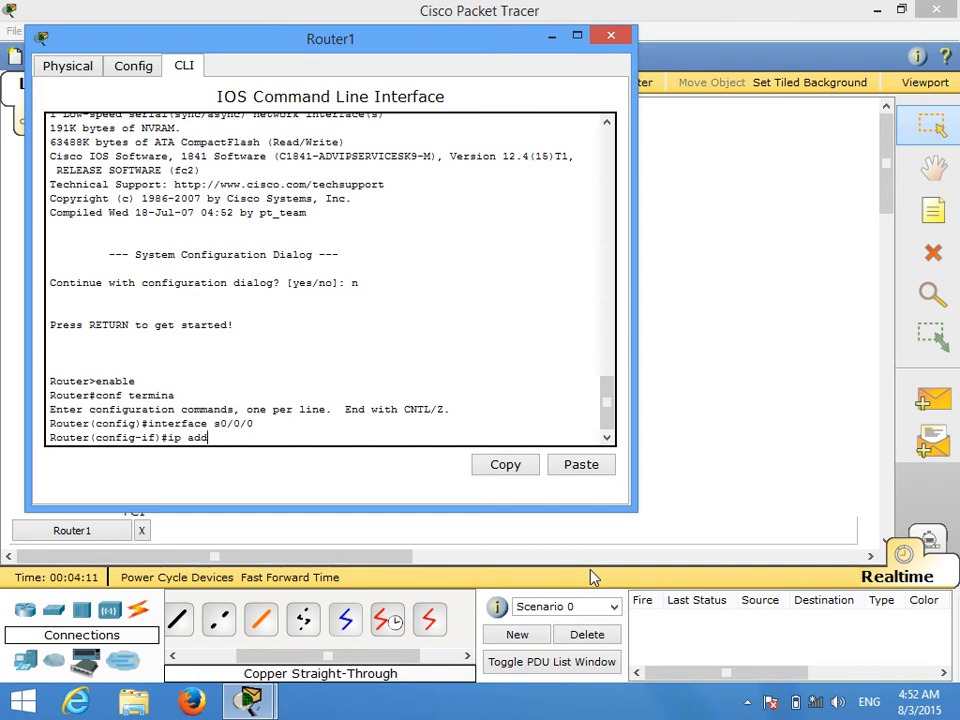
pyautogui.write('ress 215.100.100.2 255.255.255.0')
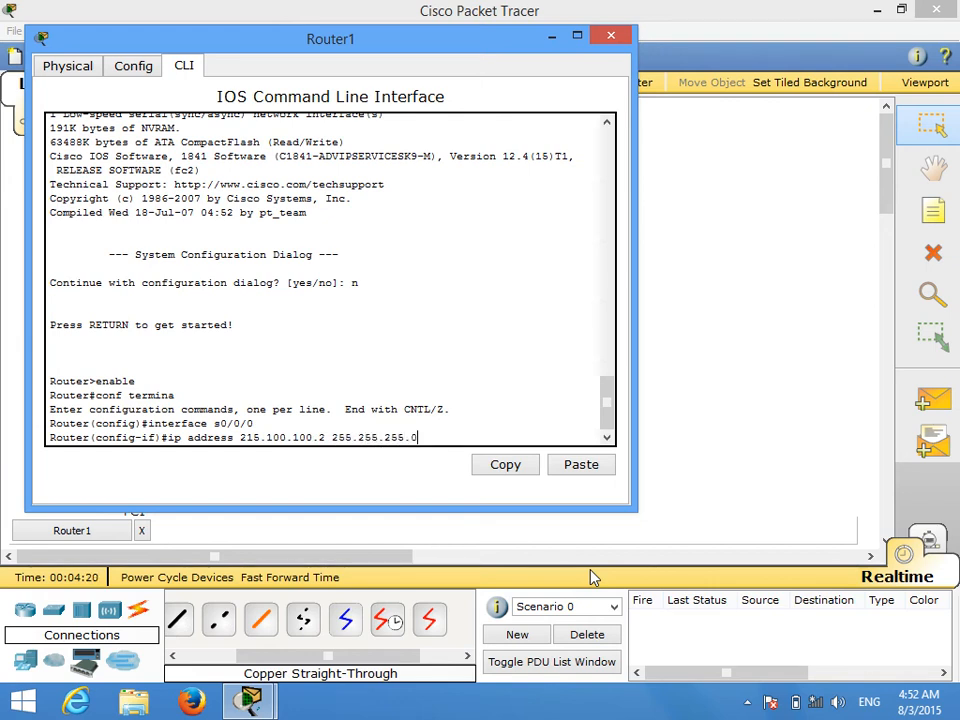
pyautogui.press('Return')
# Step: Enable Router1's serial interface with no shutdown and exit to global configuration mode
pyautogui.write('no ')
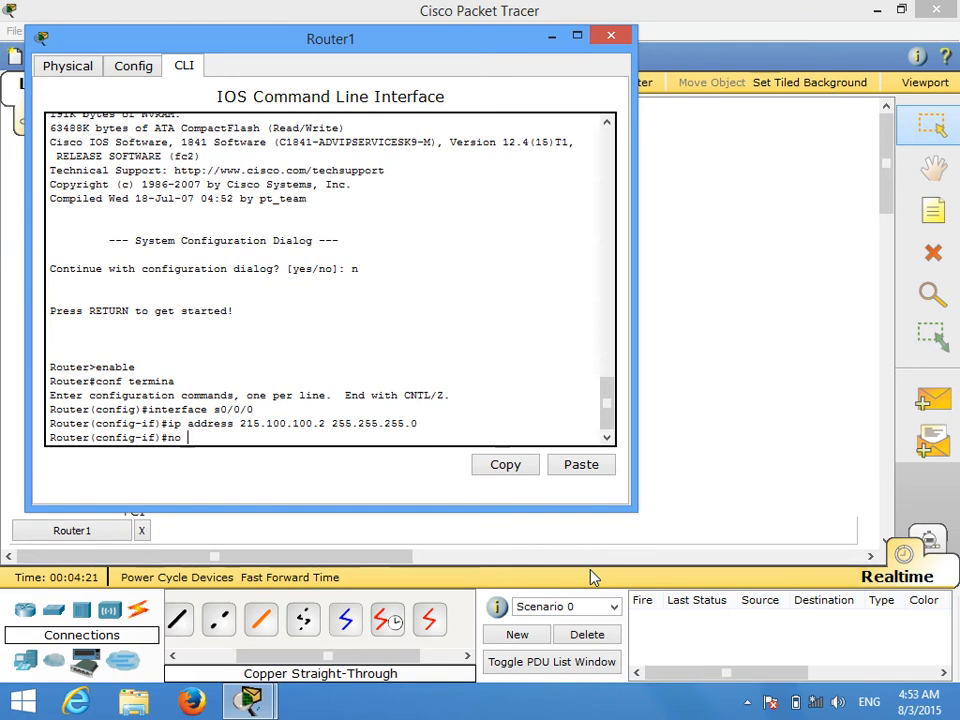
pyautogui.write('shutdown')
pyautogui.press('Return')
pyautogui.write('e')
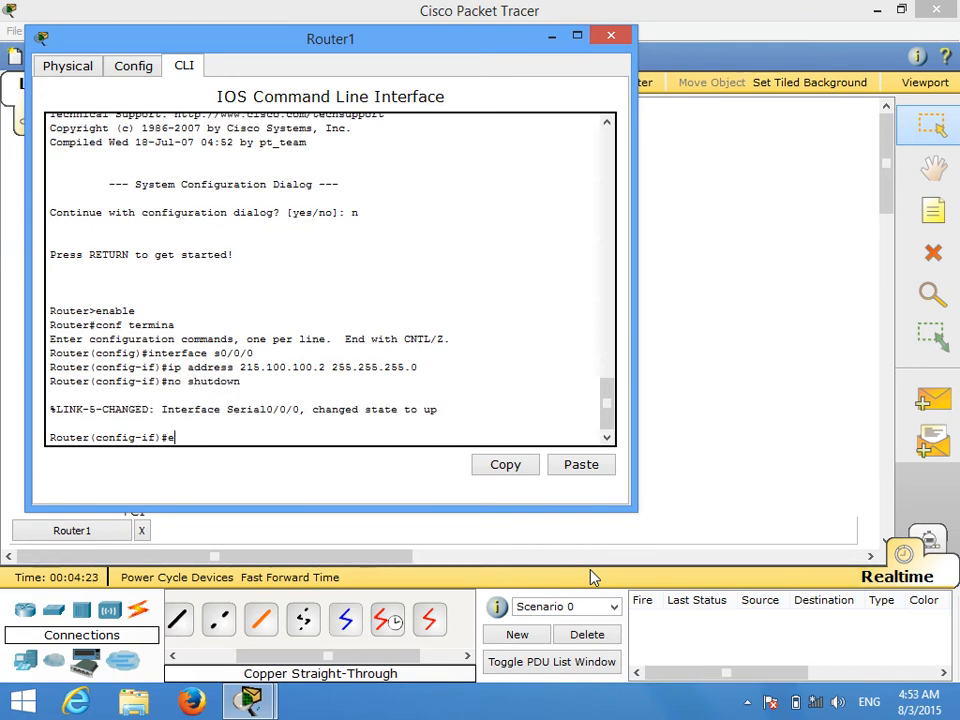
pyautogui.write('xit')
pyautogui.press('Return')
pyautogui.write('ig)#i')
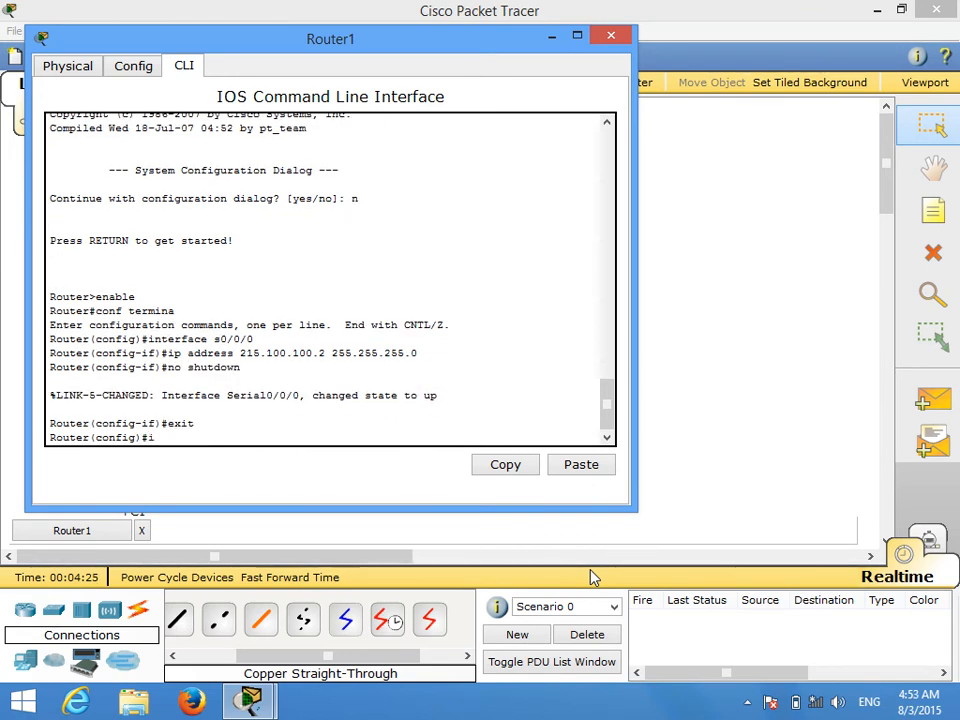
pyautogui.write('nterface f0/0')
pyautogui.press('Return')
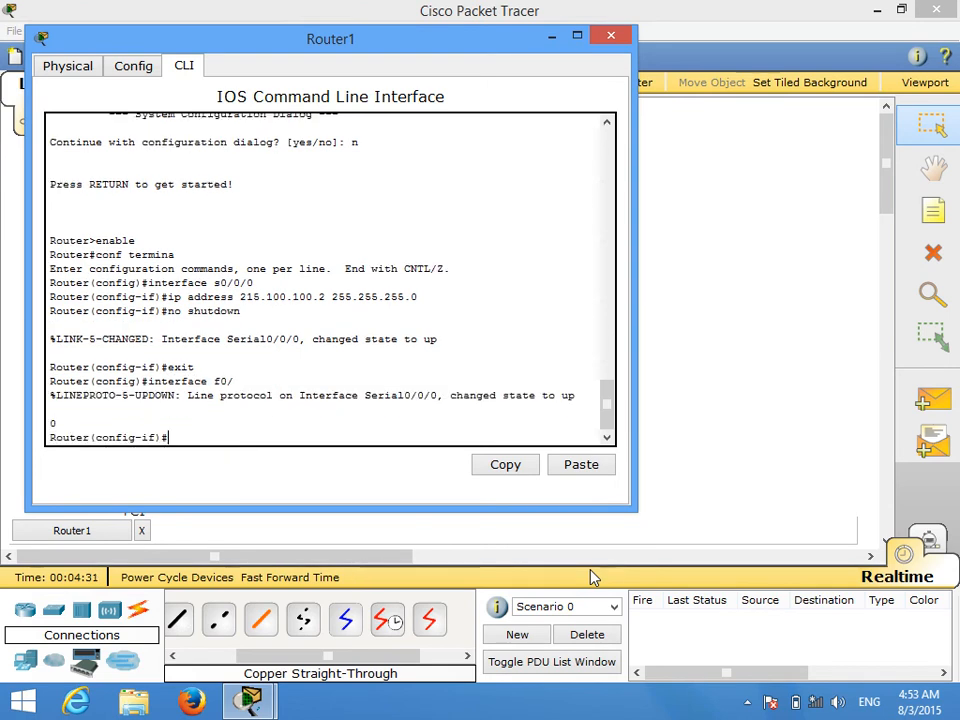
pyautogui.write('ext')
pyautogui.press('BackSpace')
pyautogui.press('BackSpace')
pyautogui.write('xit')
pyautogui.press('Return')
# Step: Assign IP address 200.200.200.254 with mask 255.255.255.0 to Router1's interface f0/0
pyautogui.write('inter')
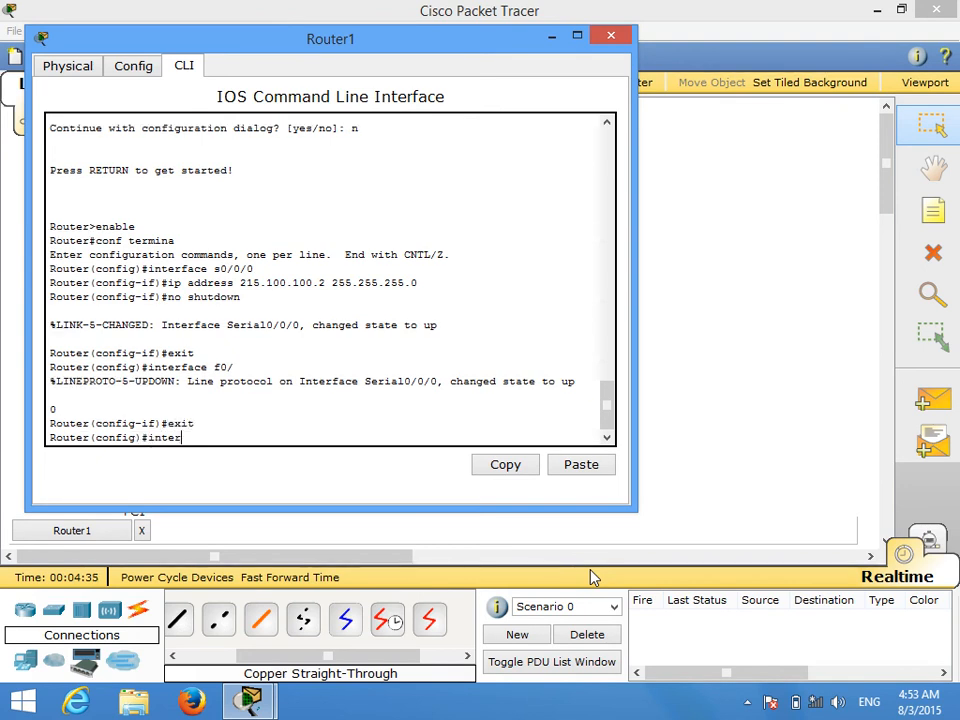
pyautogui.write('face f0/0')
pyautogui.press('Return')
pyautogui.write('ip addres')
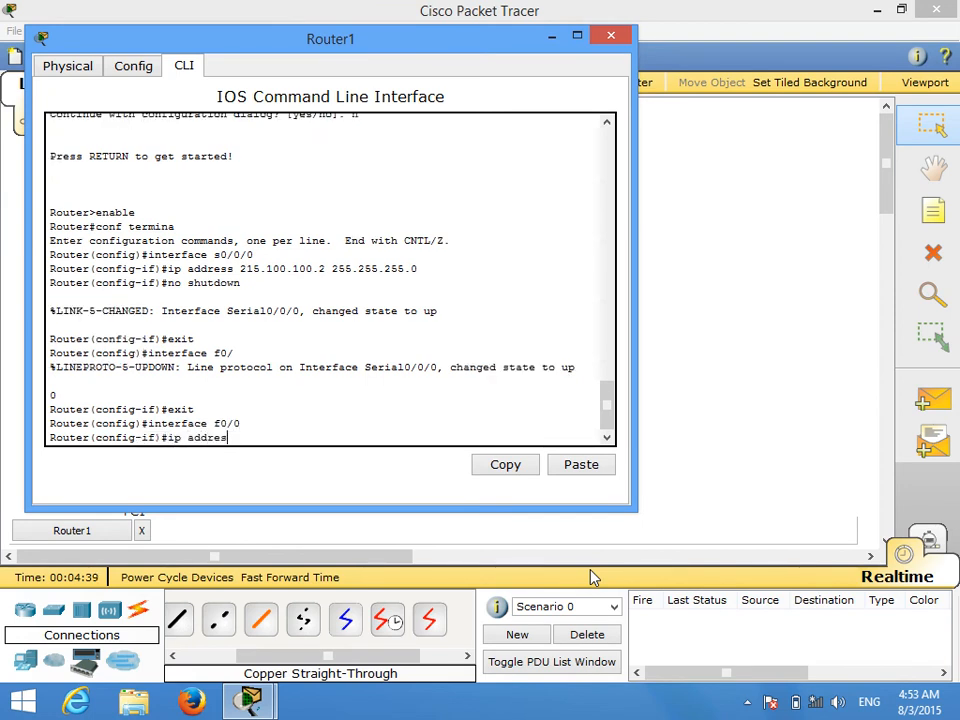
pyautogui.write('s 200.200.200.254')
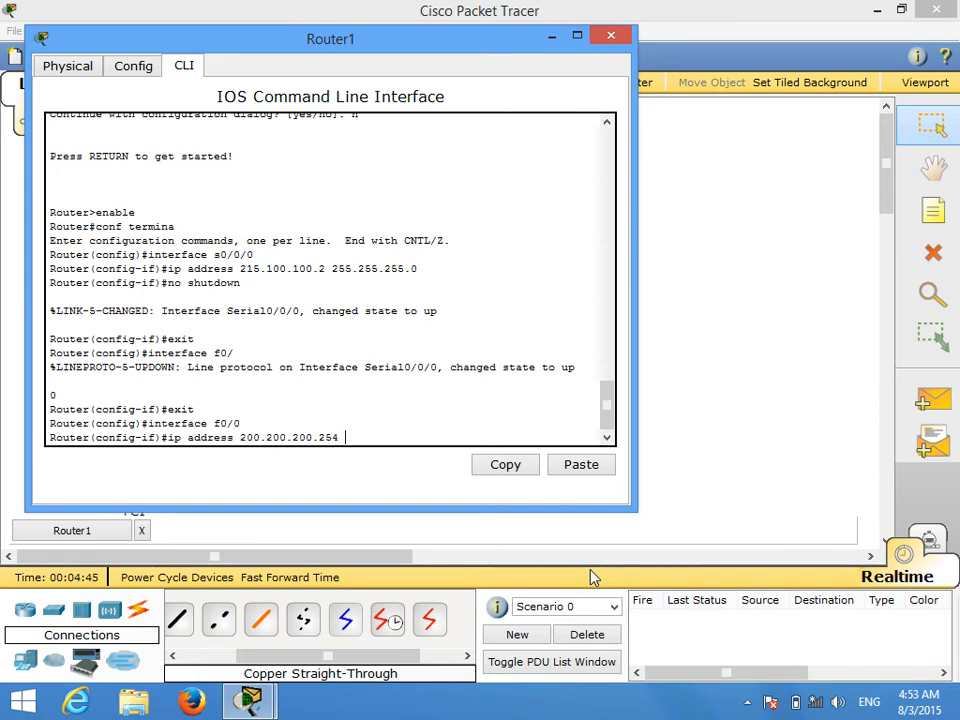
pyautogui.write(' 255.255.255.0')
pyautogui.press('Return')
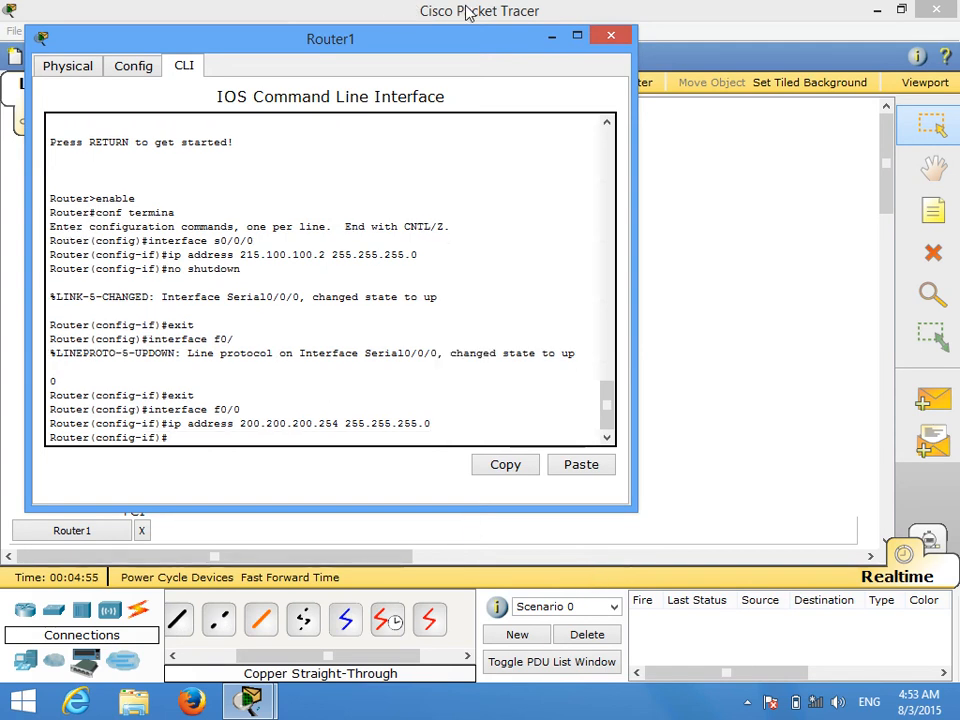
# Step: Enable Router1's f0/0 interface with no shutdown and minimize the router's window
pyautogui.write('no shutdown')
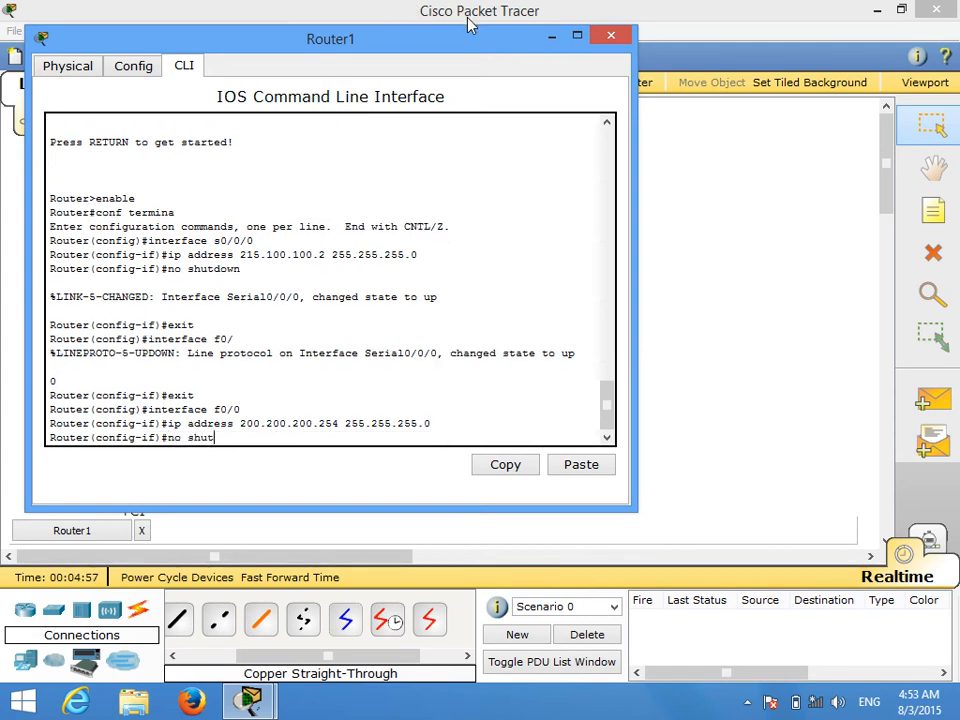
pyautogui.press('Return')
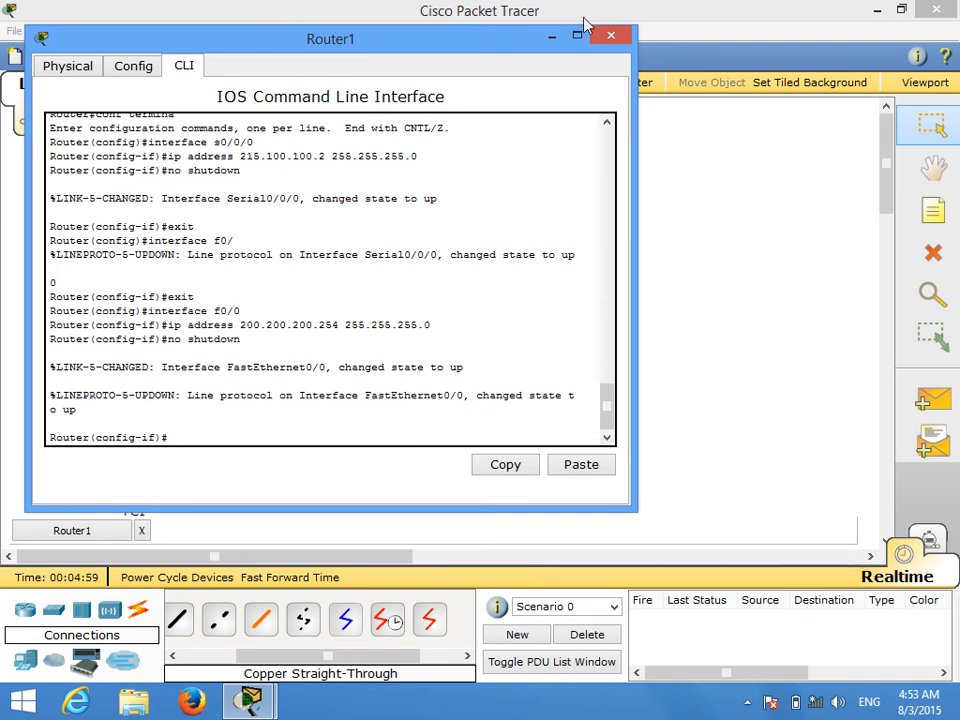
pyautogui.click(552, 38)
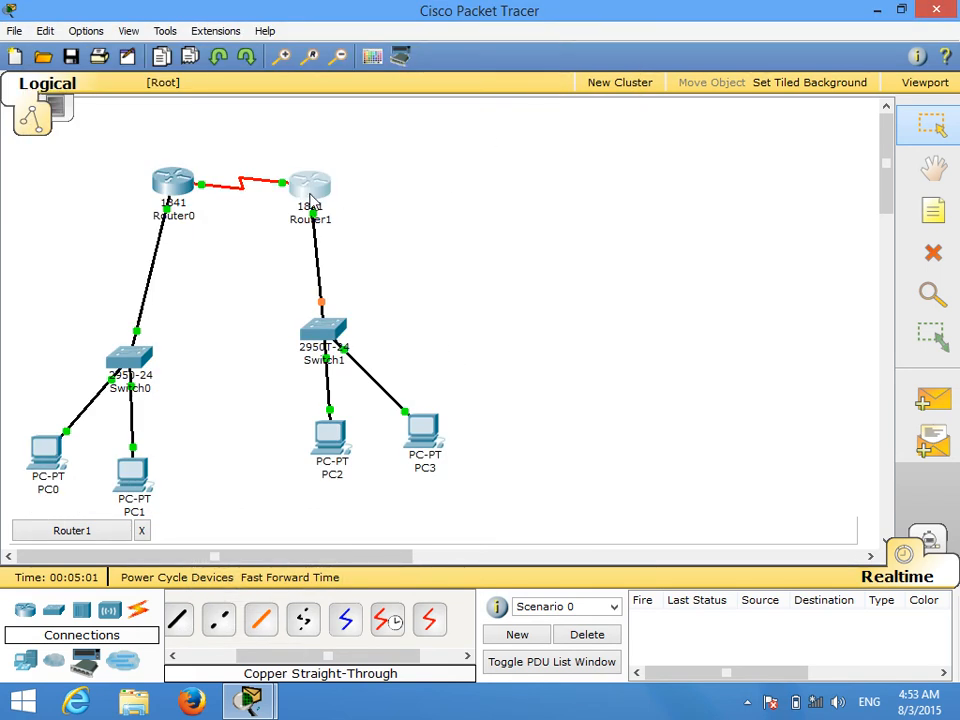
# Step: From PC0's Command Prompt, ping Router0's LAN address 192.168.0.254 and interrupt the ping after the first replies
pyautogui.moveTo(311, 200)
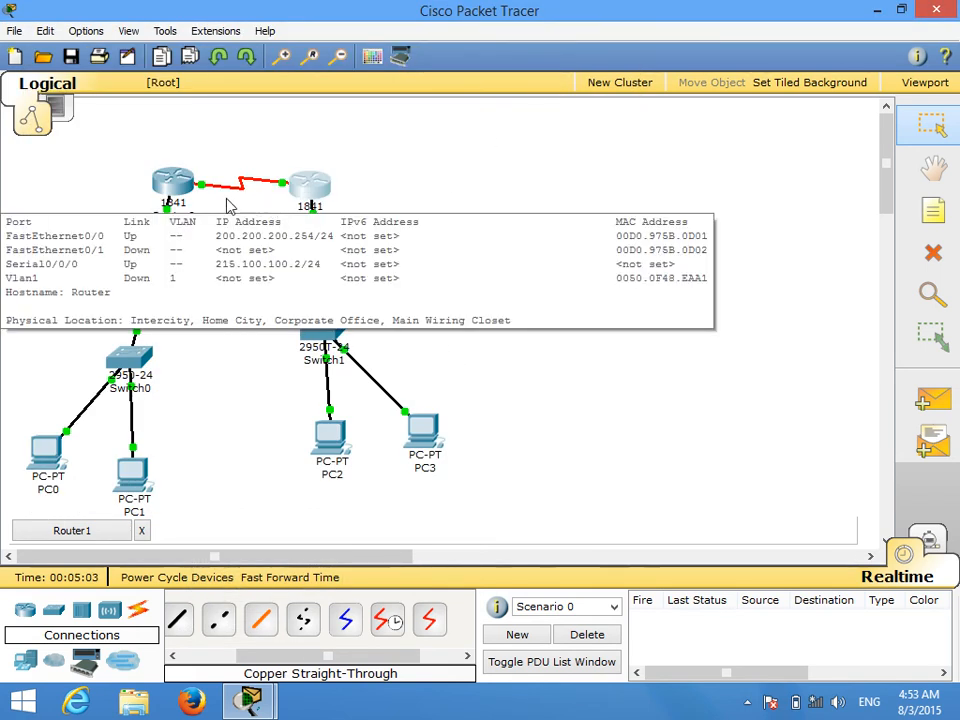
pyautogui.moveTo(245, 195)
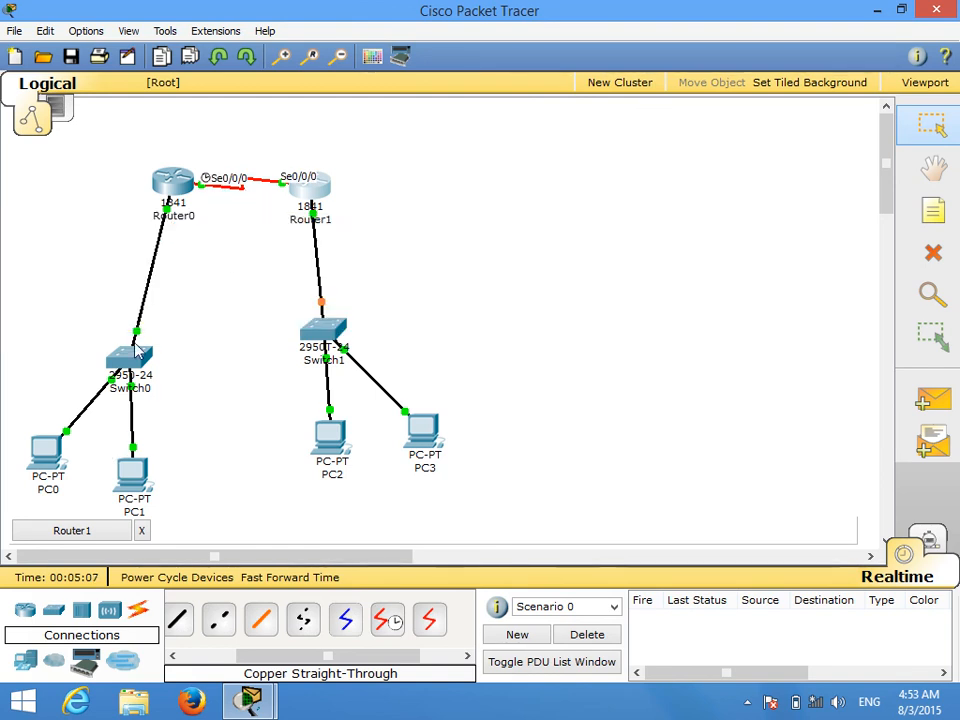
pyautogui.click(46, 452)
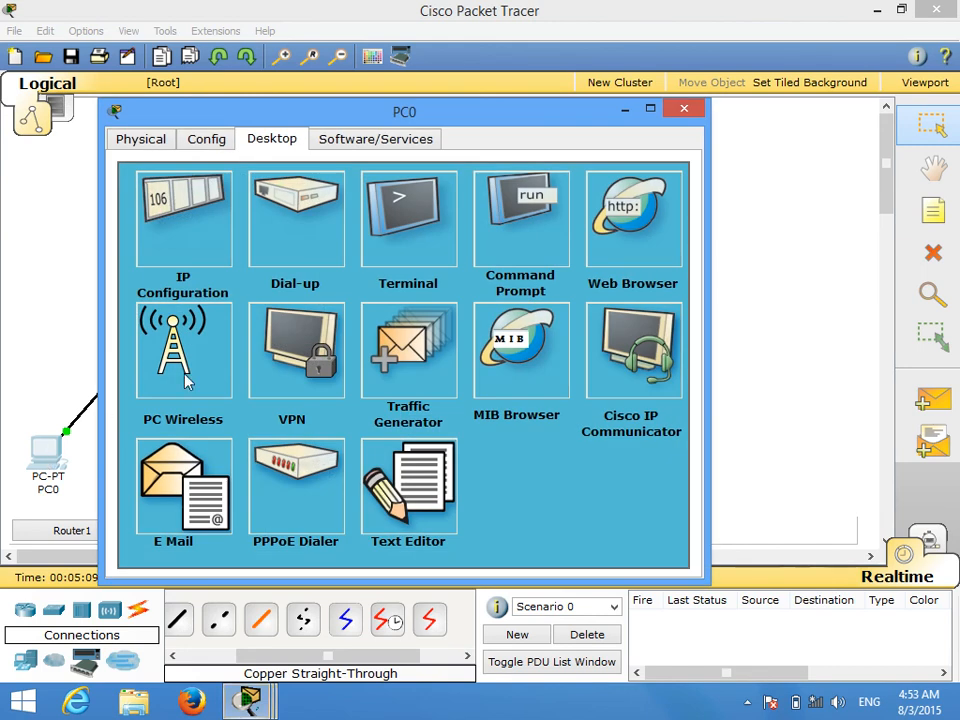
pyautogui.click(516, 258)
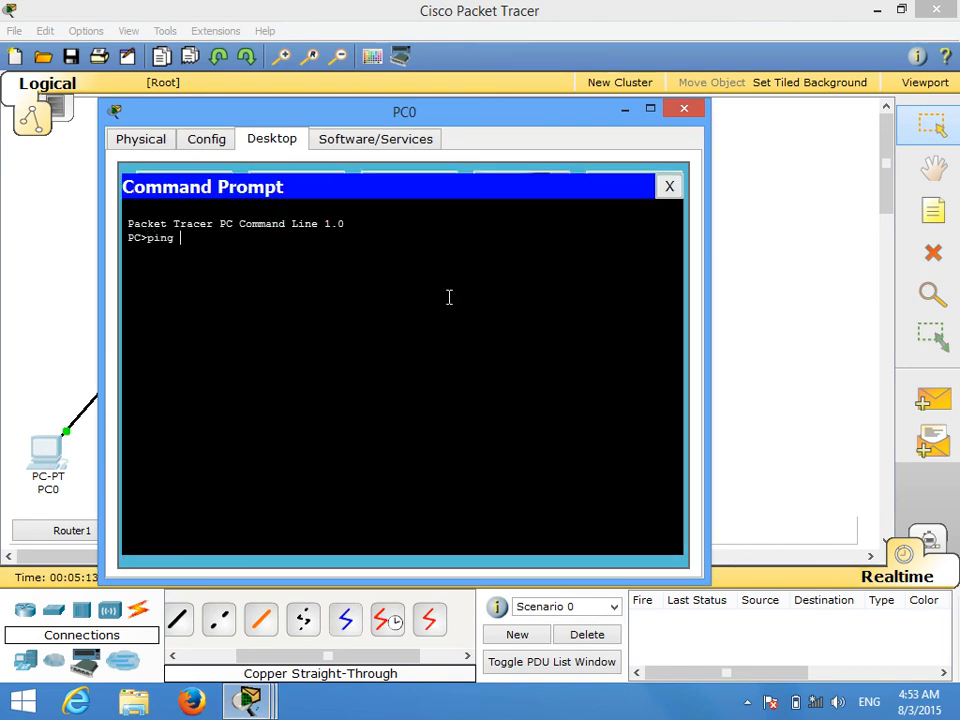
pyautogui.write('ping 192.168.0.254')
pyautogui.press('Return')
pyautogui.hotkey('ctrl', 'c')
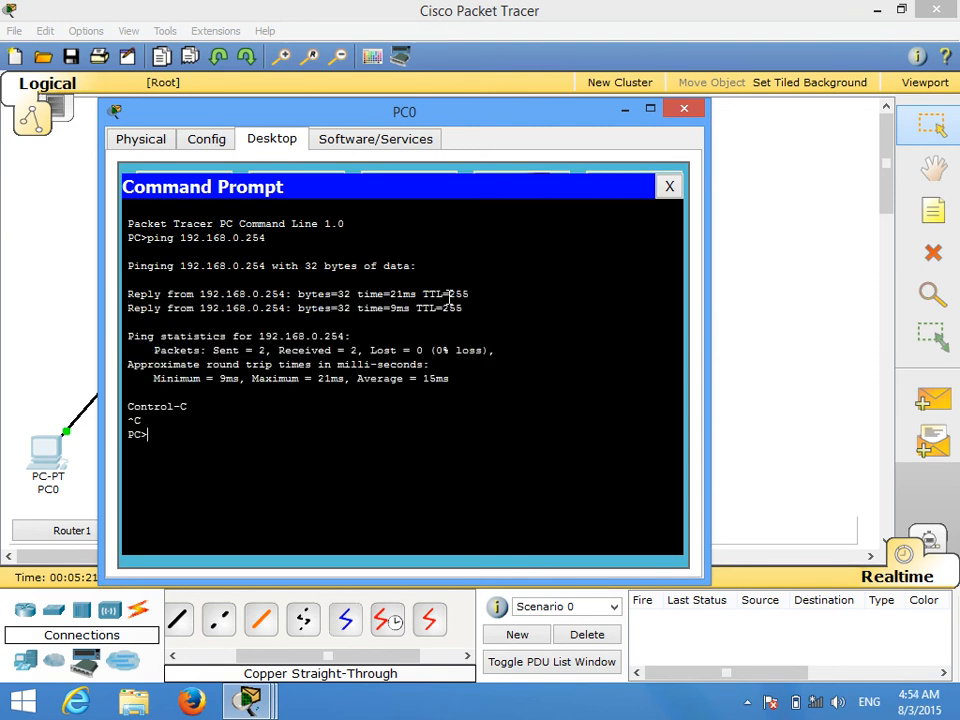
# Step: Ping 192.168.0.2 from PC0 and interrupt the ping early
pyautogui.press('Up')
pyautogui.press('BackSpace')
pyautogui.write('2.168.0.252')
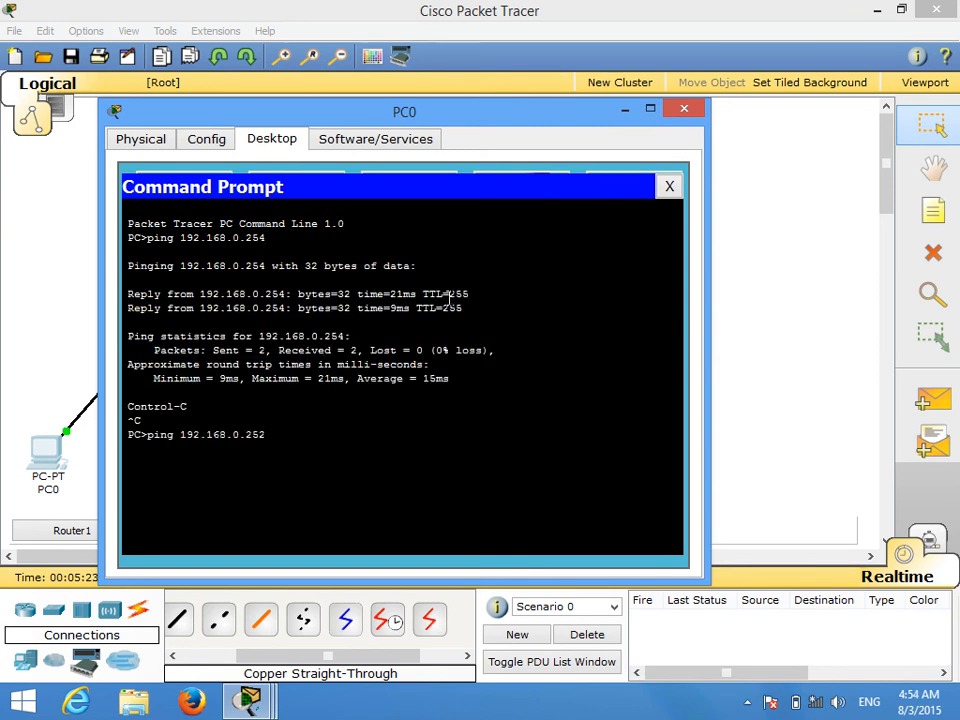
pyautogui.press('Return')
pyautogui.hotkey('ctrl', 'c')
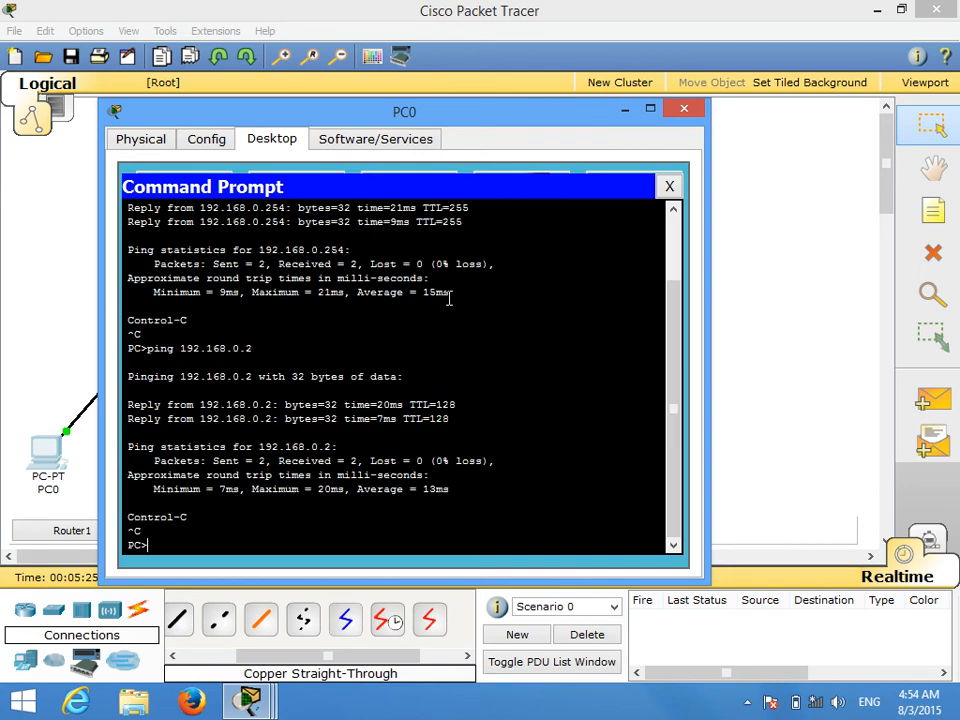
# Step: Ping 192.168.0.1 from PC0 and interrupt the ping early
pyautogui.press('Up')
pyautogui.press('BackSpace')
pyautogui.write('1')
pyautogui.press('Return')
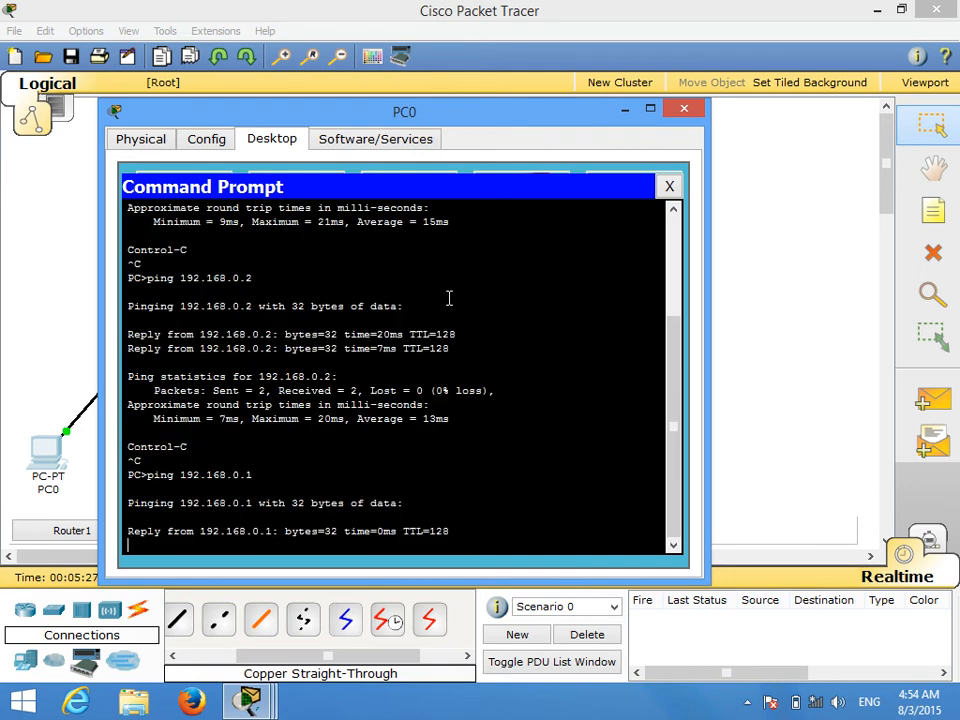
pyautogui.hotkey('ctrl', 'c')
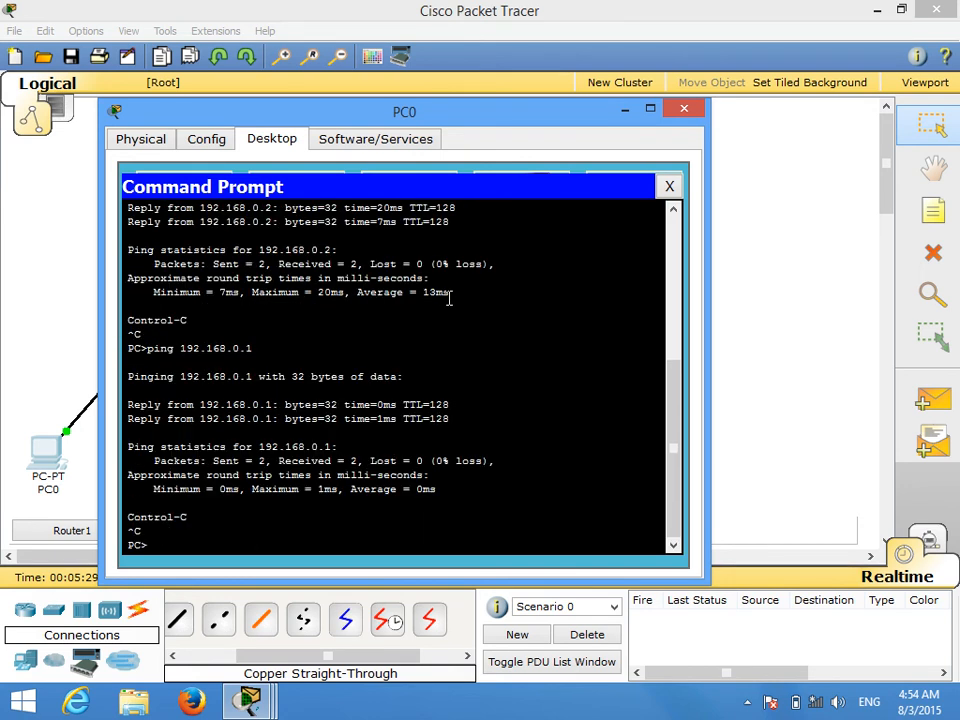
# Step: Test reachability of the remote LAN by pinging 200.200.200.1 from PC0, interrupt the ping and close PC0's window
pyautogui.press('Up')
pyautogui.press('BackSpace')
pyautogui.press('BackSpace')
pyautogui.press('BackSpace')
pyautogui.press('BackSpace')
pyautogui.press('BackSpace')
pyautogui.press('BackSpace')
pyautogui.press('BackSpace')
pyautogui.press('BackSpace')
pyautogui.press('BackSpace')
pyautogui.press('BackSpace')
pyautogui.write('200.200.200.1')
pyautogui.press('Return')
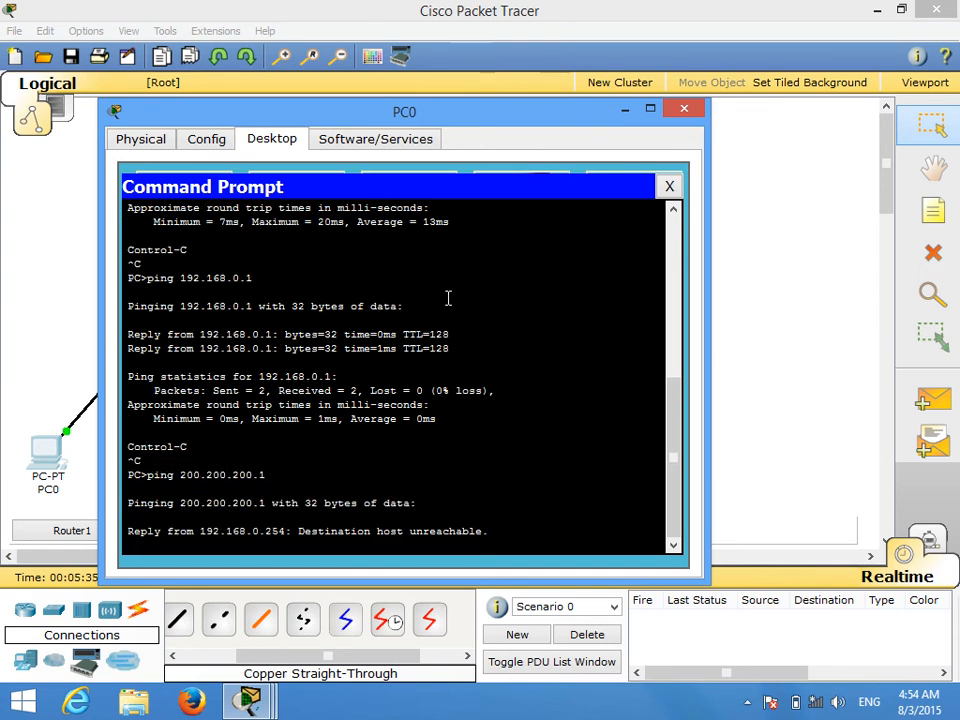
pyautogui.hotkey('ctrl', 'c')
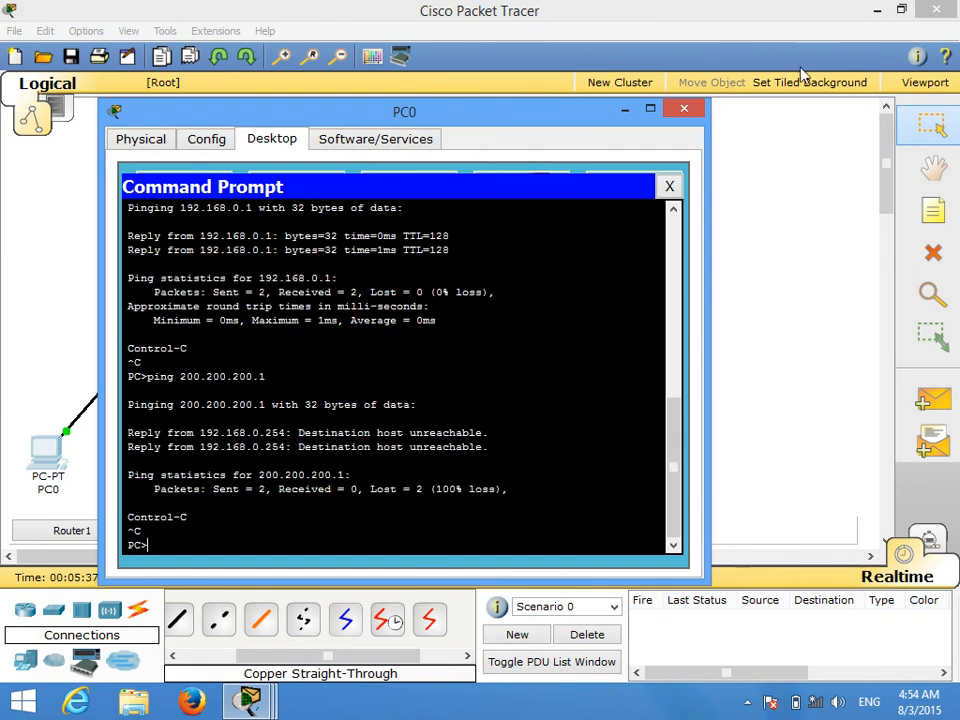
pyautogui.click(684, 108)
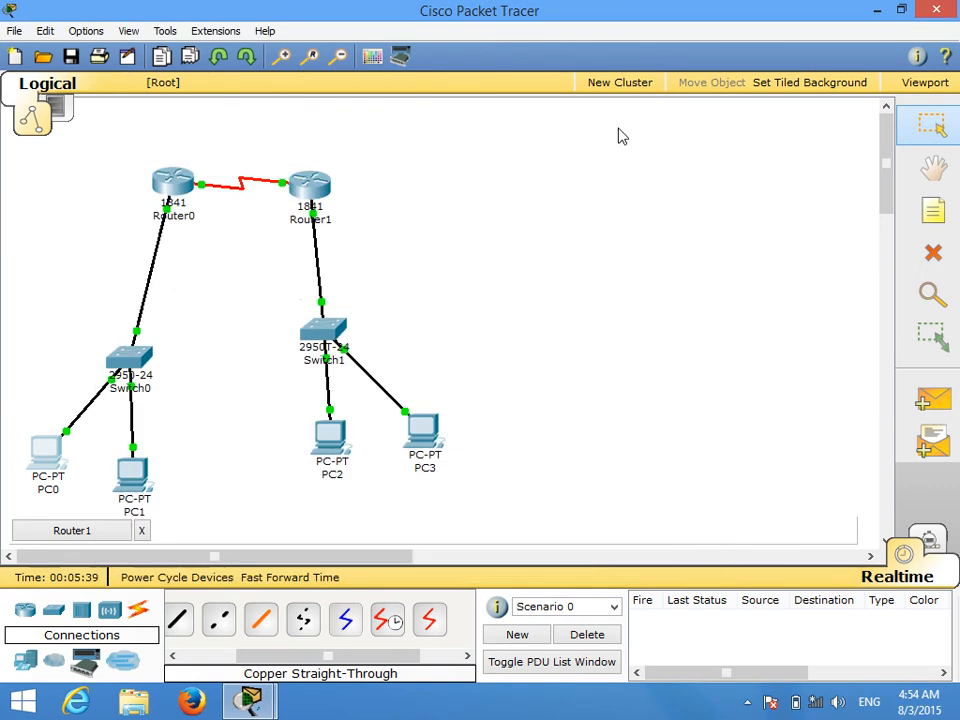
# Step: In Router0's command line, exit to privileged mode and re-enter global configuration mode with conf term
pyautogui.click(172, 185)
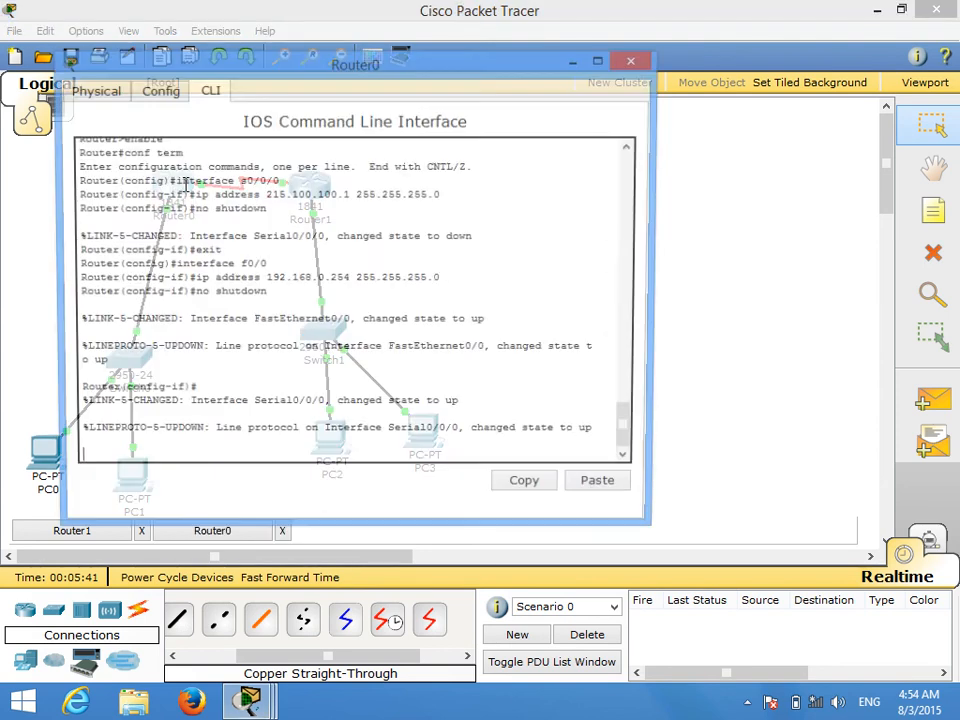
pyautogui.press('Return')
pyautogui.write('exit')
pyautogui.press('Return')
pyautogui.write('exit')
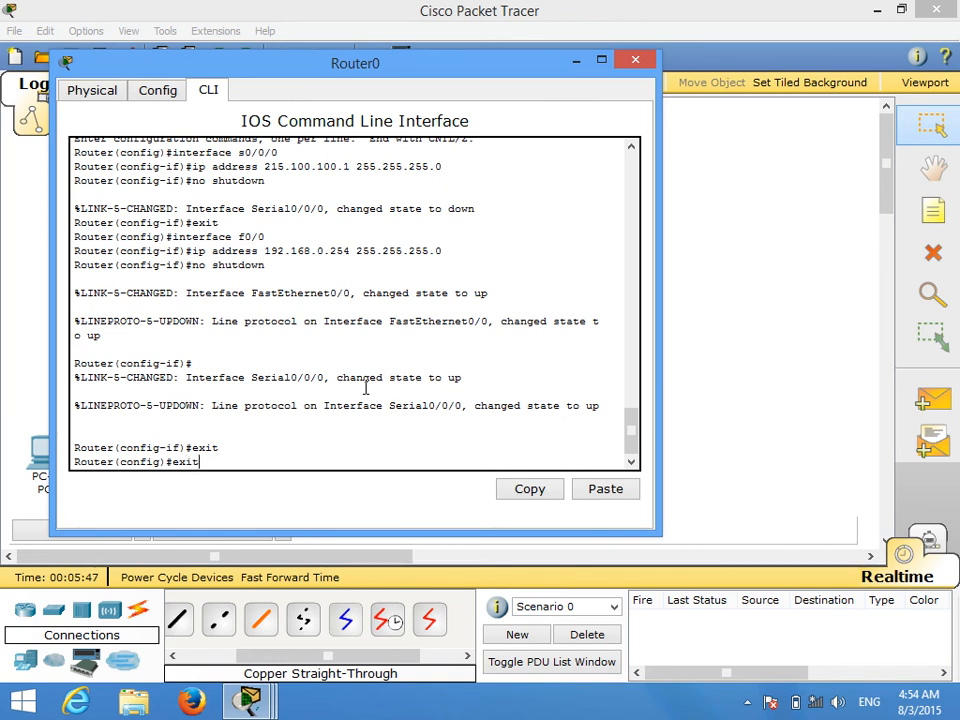
pyautogui.press('Return')
pyautogui.write('conf term')
pyautogui.press('Return')
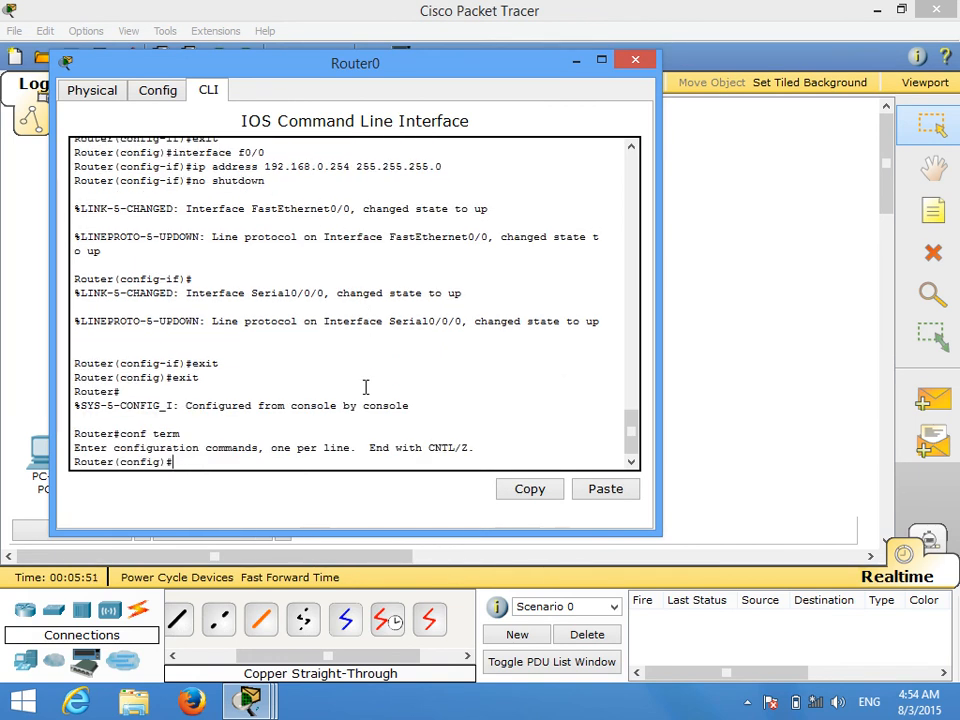
# Step: Start RIP routing configuration on Router0 with route rip and set it to version 2
pyautogui.write('route rip')
pyautogui.press('Return')
pyautogui.write('network ')
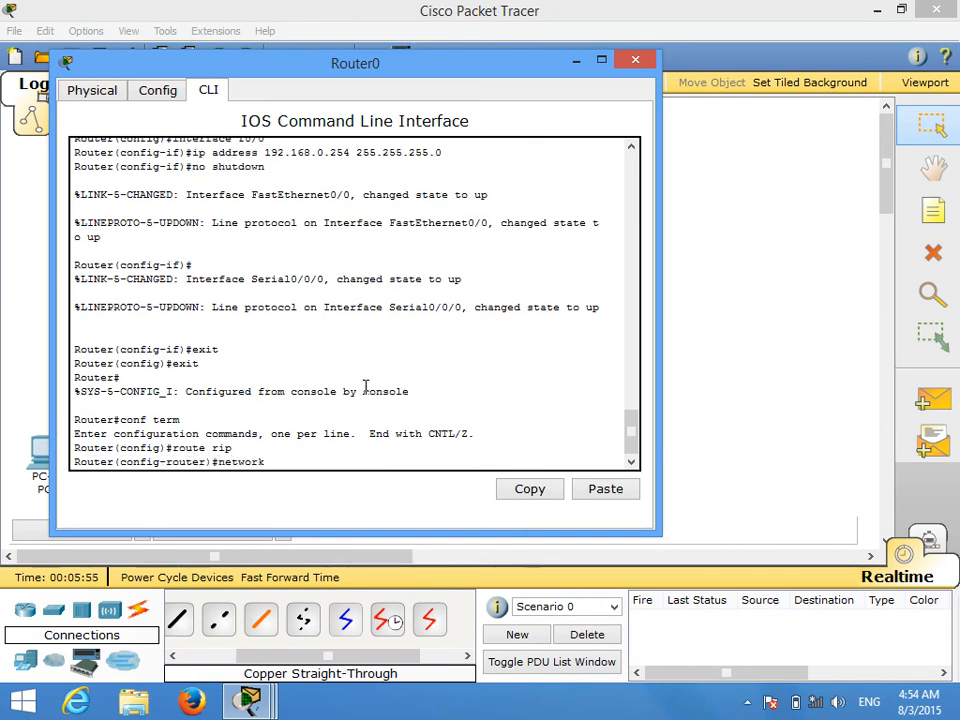
pyautogui.write('1')
pyautogui.press('BackSpace')
pyautogui.press('BackSpace')
pyautogui.press('BackSpace')
pyautogui.press('BackSpace')
pyautogui.press('BackSpace')
pyautogui.press('BackSpace')
pyautogui.press('BackSpace')
pyautogui.press('BackSpace')
pyautogui.write('ve')
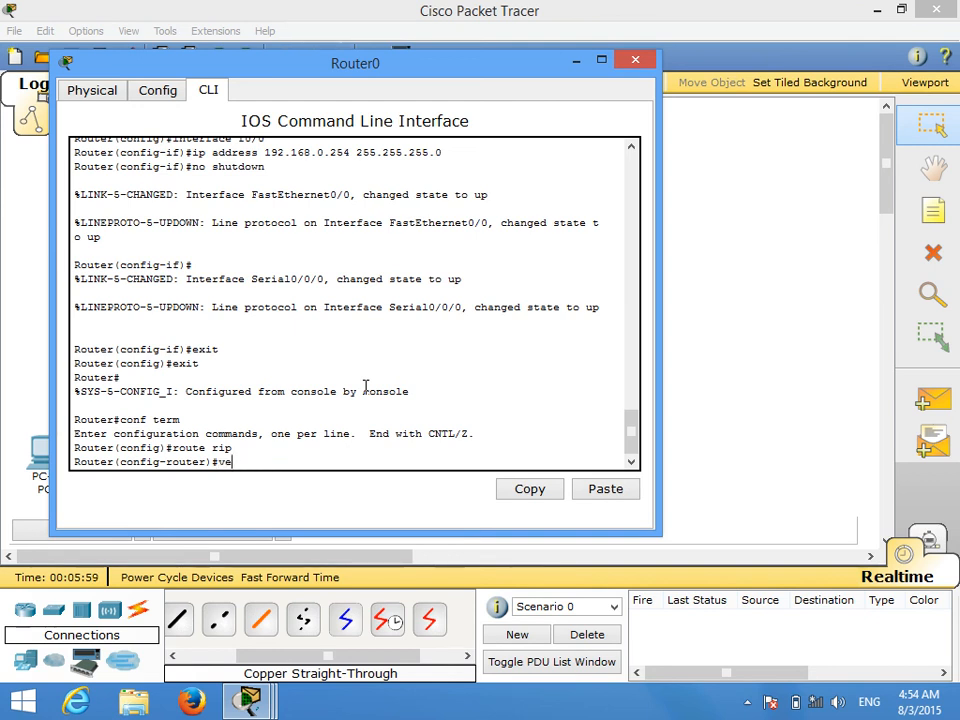
pyautogui.write('rsion 2')
pyautogui.press('Return')
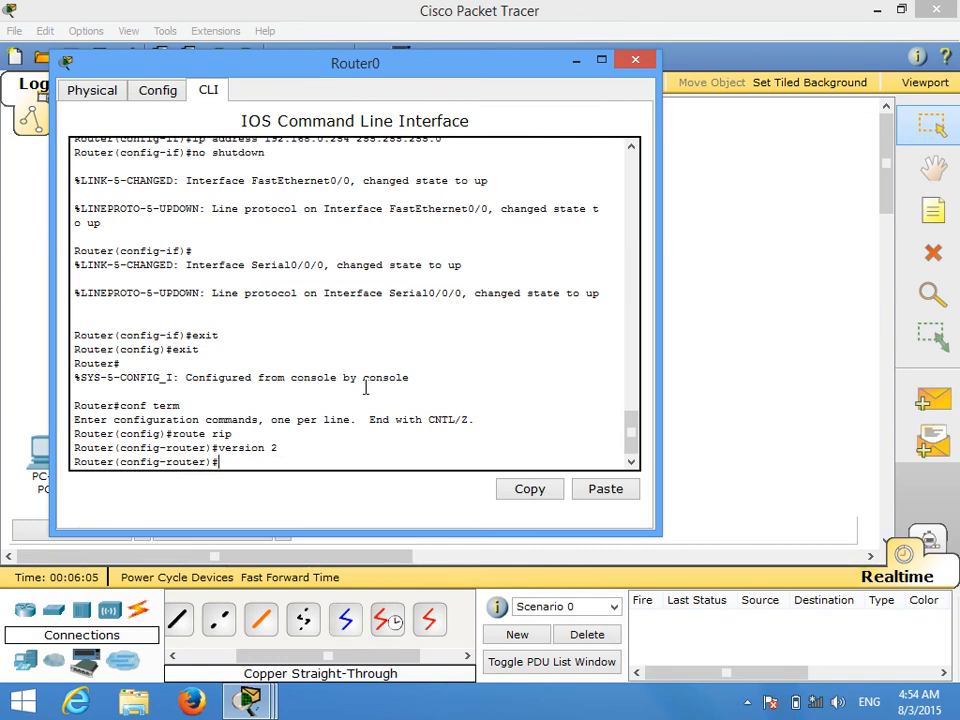
# Step: Add network 192.168.0.0 to Router0's RIP configuration
pyautogui.write('network')
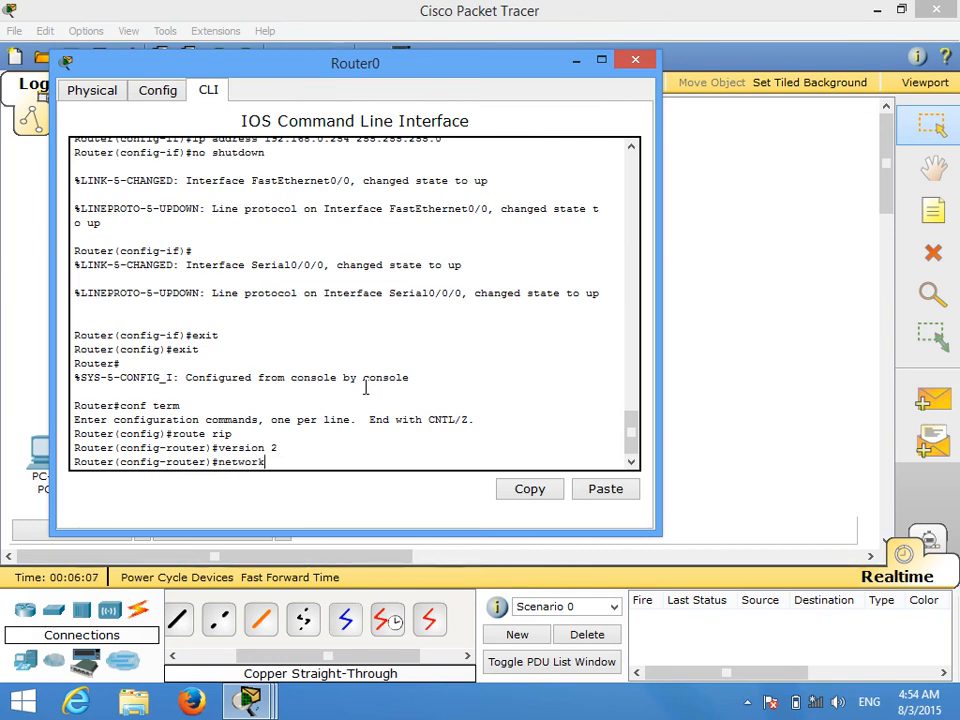
pyautogui.write(' 192.1')
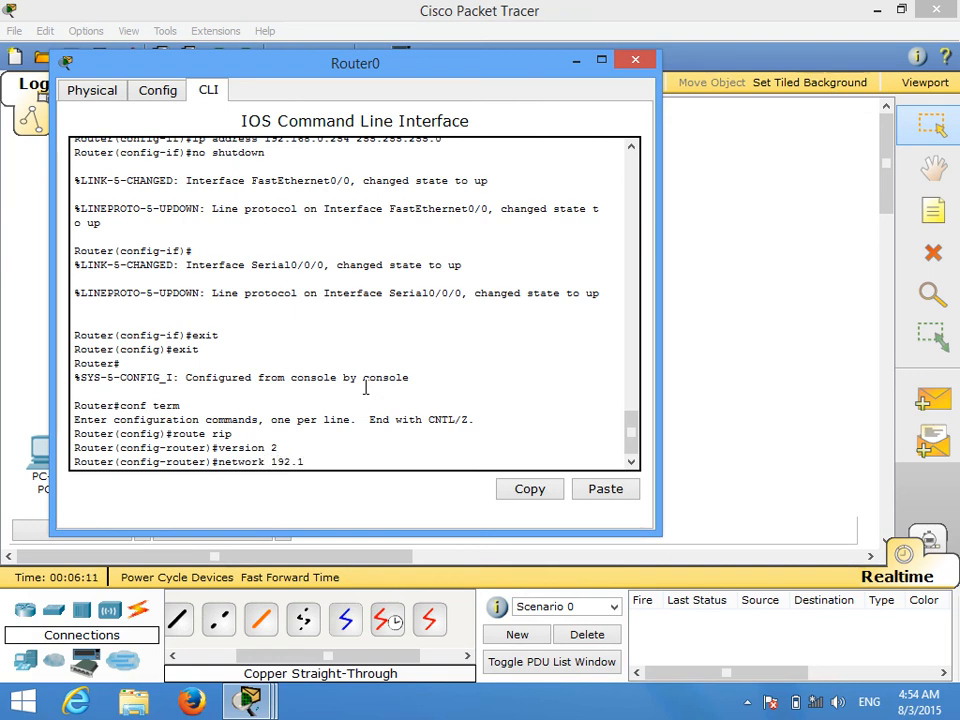
pyautogui.write('68.0.0')
pyautogui.press('Return')
# Step: Add network 215.100.100.0 to Router0's RIP configuration and close Router0's window
pyautogui.write('network 200')
pyautogui.press('BackSpace')
pyautogui.press('BackSpace')
pyautogui.write('15')
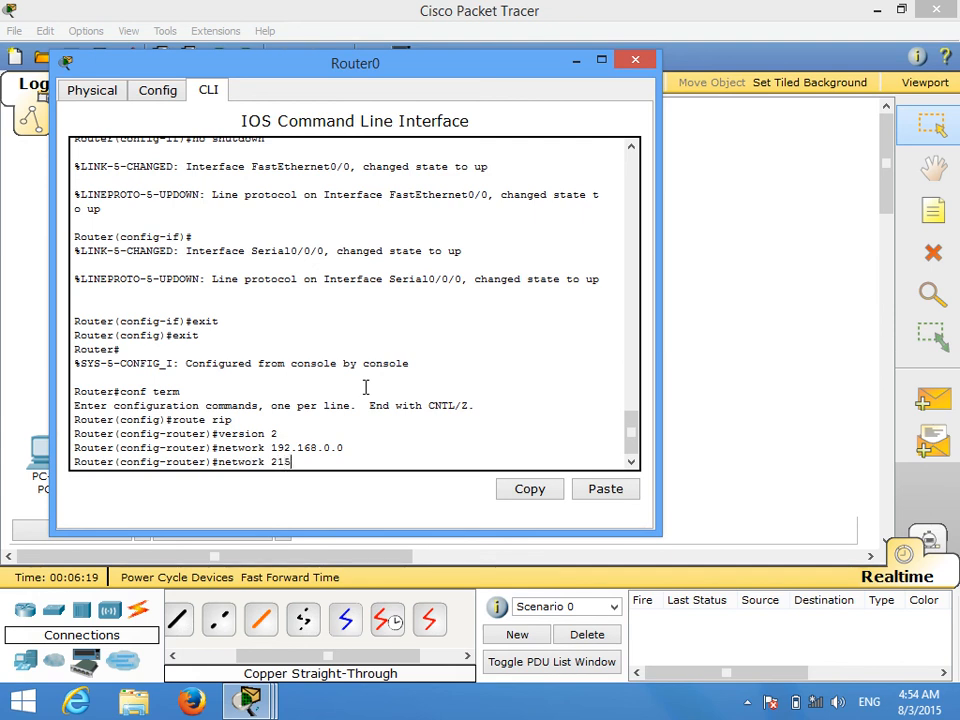
pyautogui.write('.100.100.0')
pyautogui.press('Return')
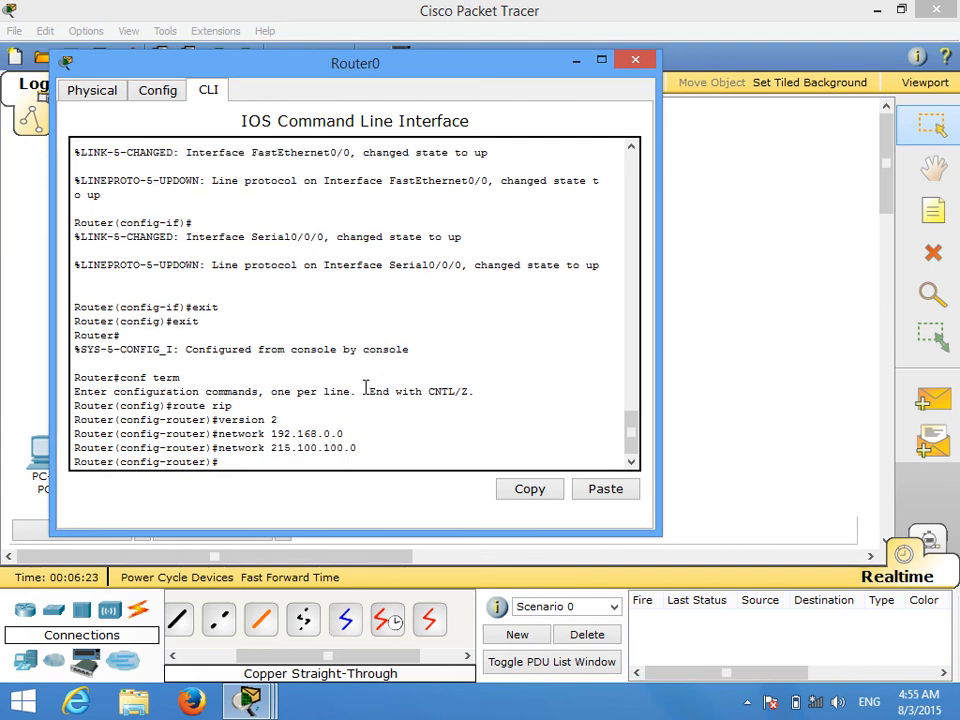
pyautogui.click(635, 60)
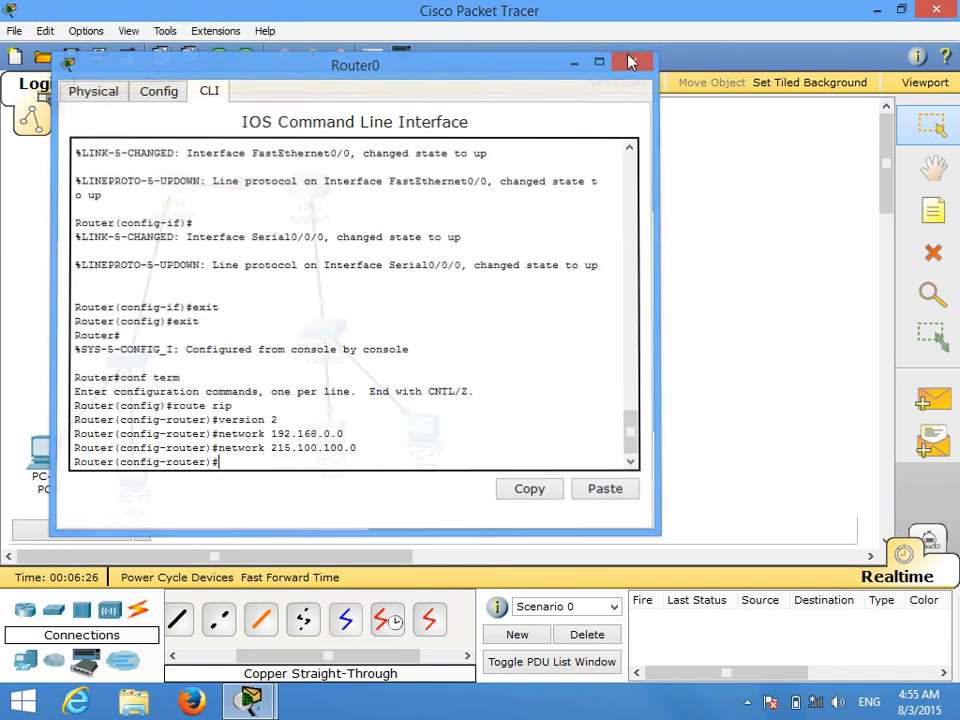
# Step: In Router1's command line, exit interface configuration, start RIP configuration with route rip and set it to version 2
pyautogui.click(310, 190)
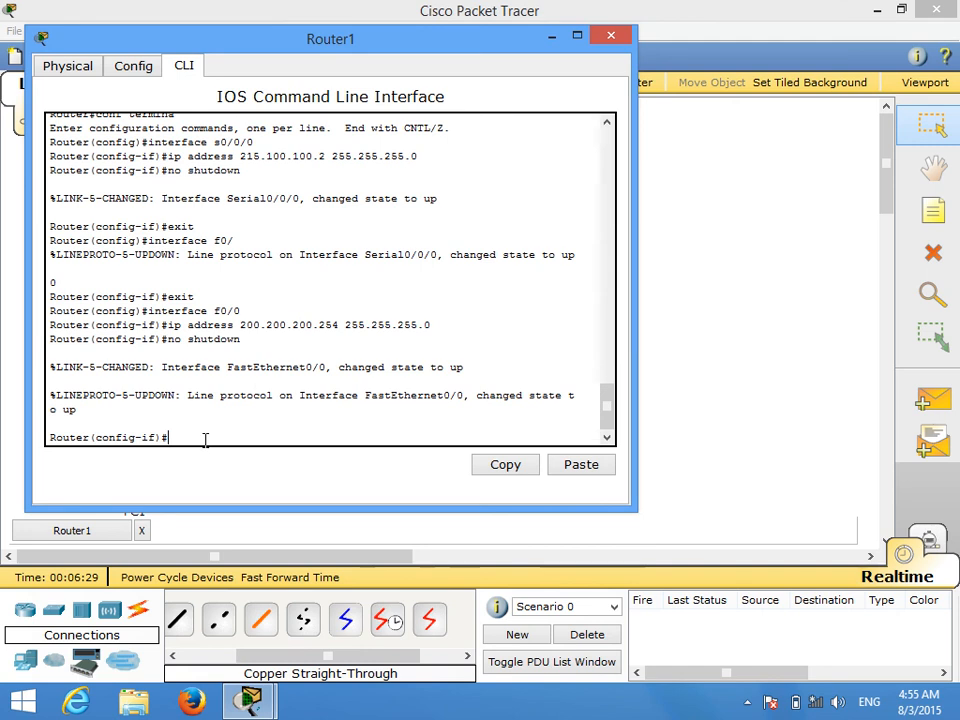
pyautogui.press('Return')
pyautogui.write('exit')
pyautogui.press('Return')
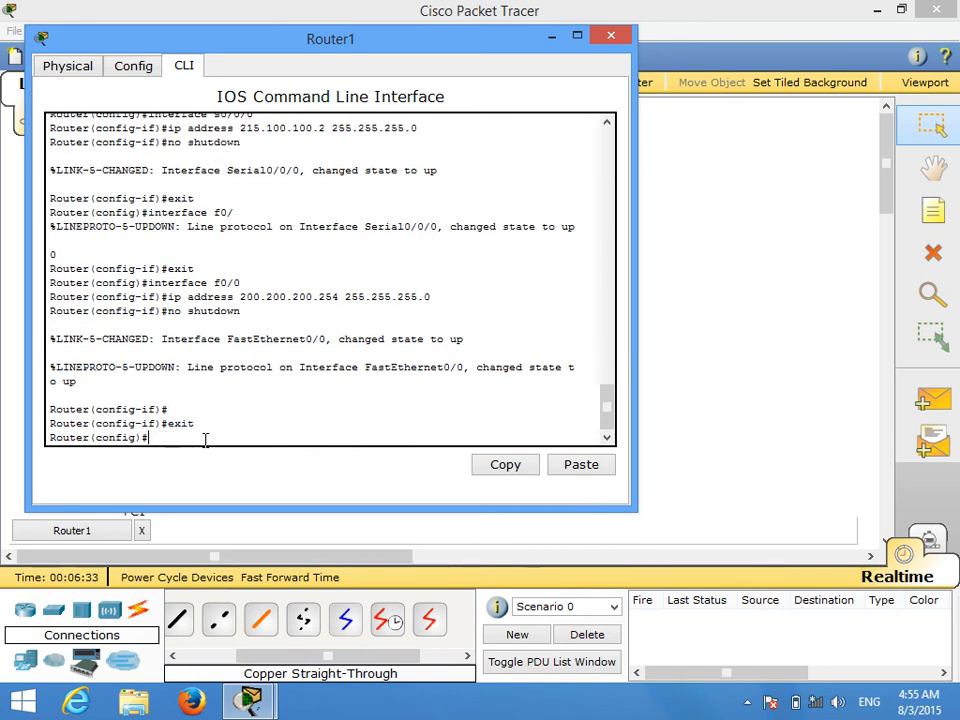
pyautogui.write('route rip')
pyautogui.press('Return')
pyautogui.write('version 2')
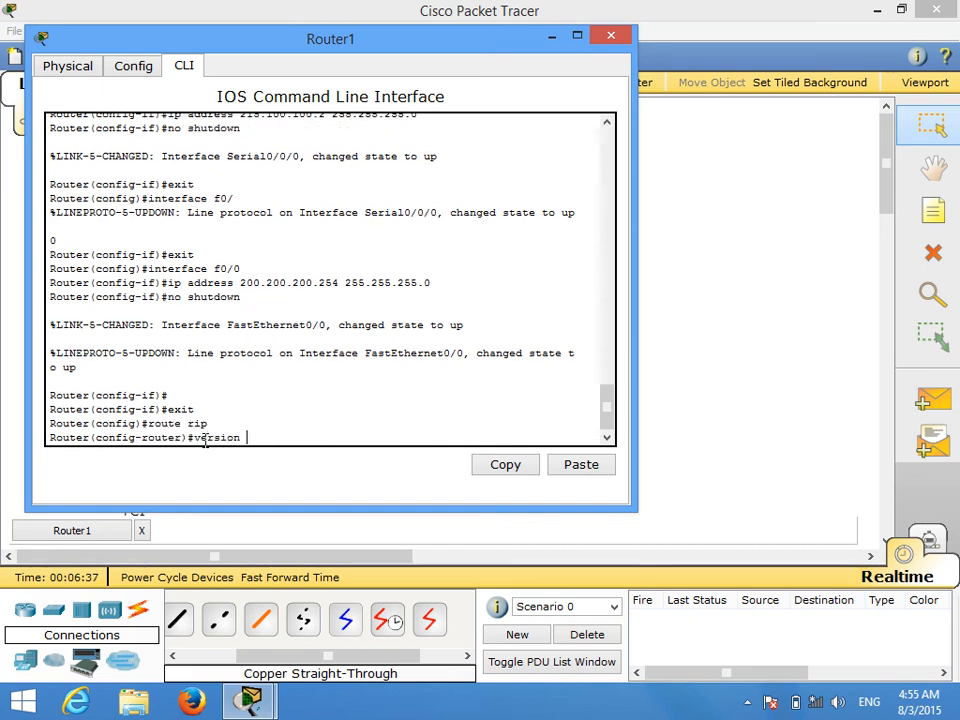
pyautogui.press('Return')
# Step: Add networks 200.200.200.0 and 215.100.100.0 to Router1's RIP configuration and close Router1's window
pyautogui.write('network 200.200.200.0')
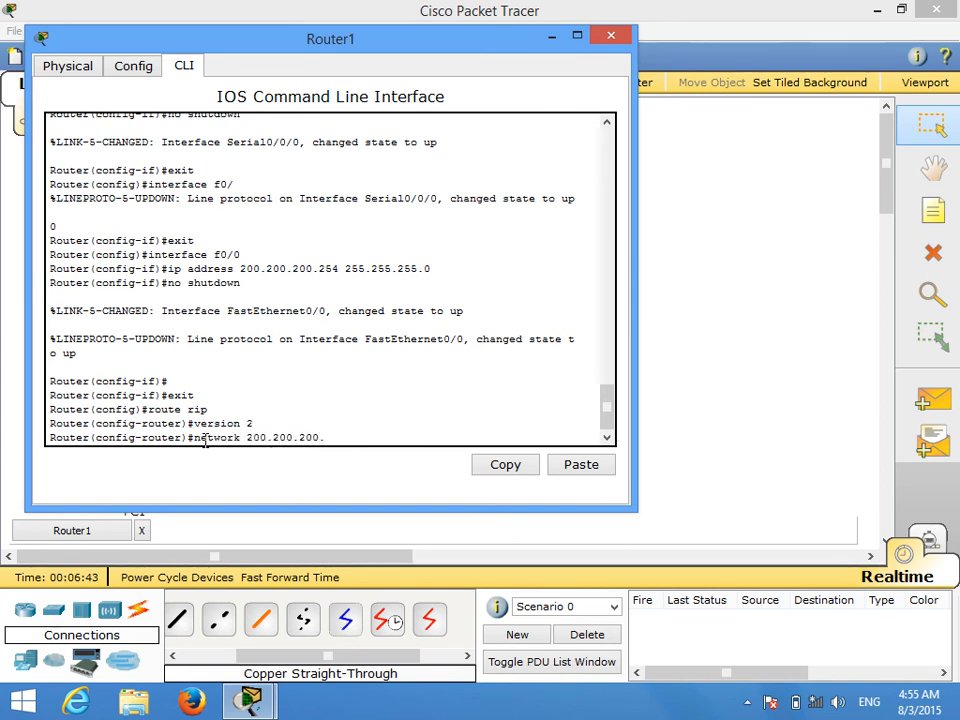
pyautogui.press('Return')
pyautogui.write('network')
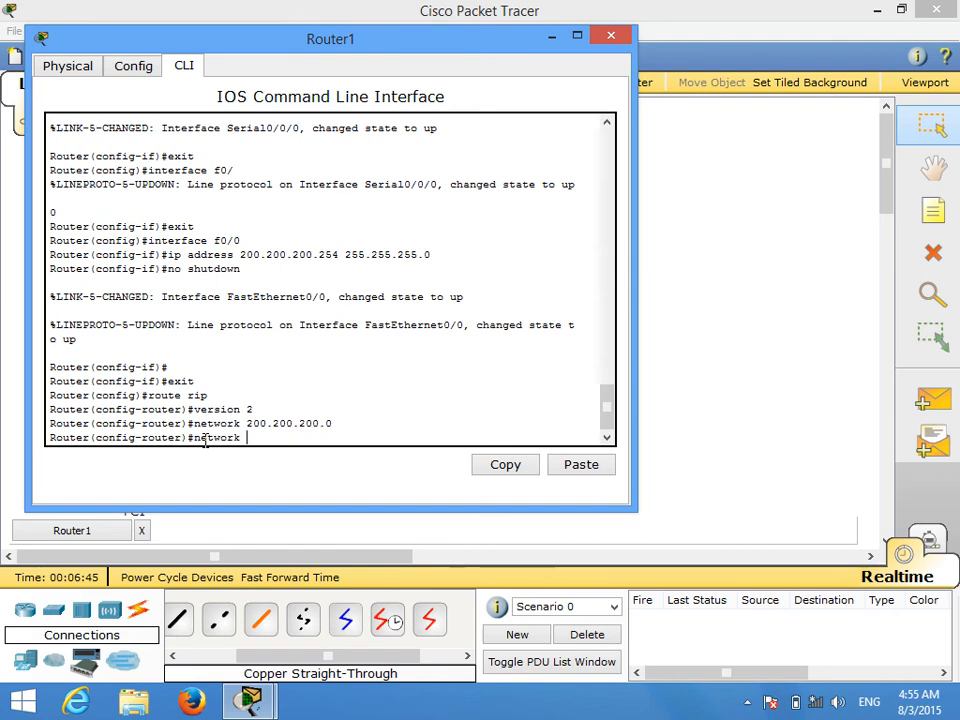
pyautogui.write(' 215.100.100.')
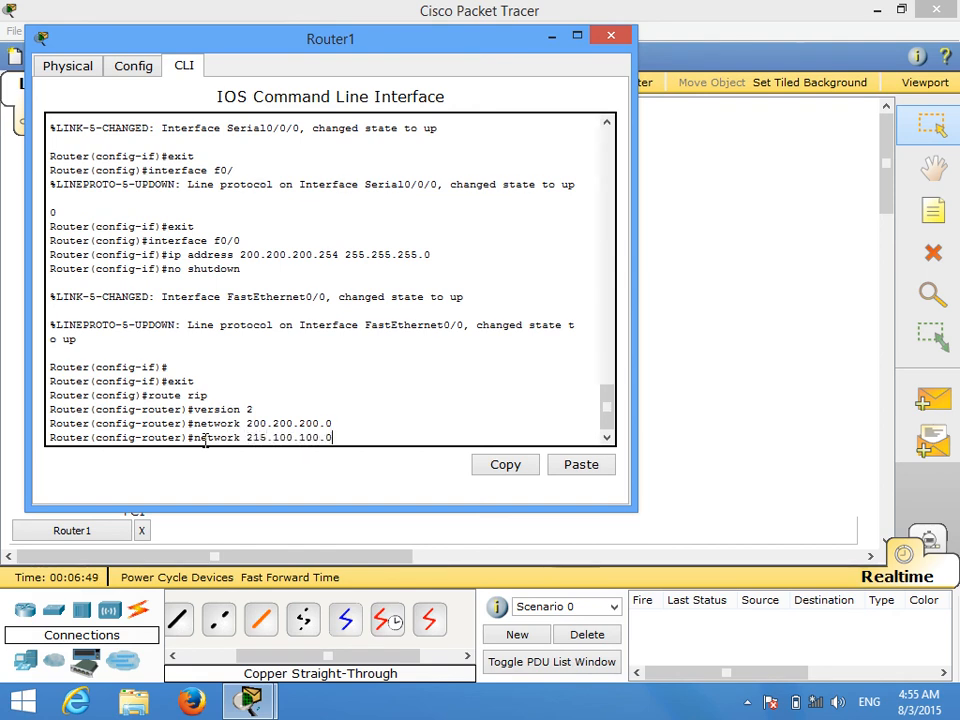
pyautogui.write('0')
pyautogui.press('Return')
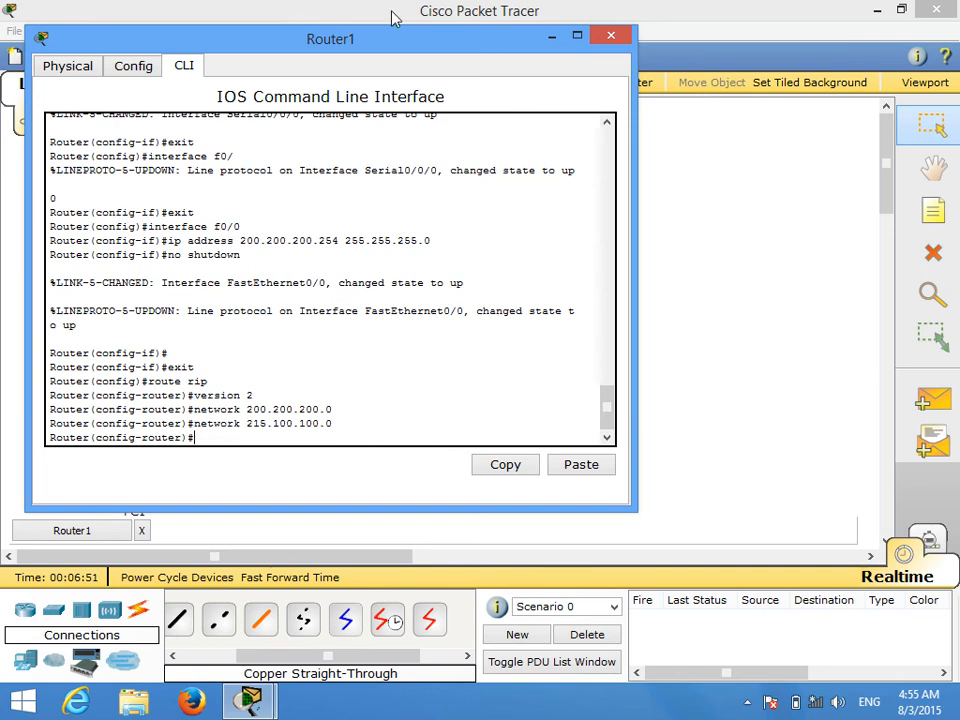
pyautogui.click(611, 37)
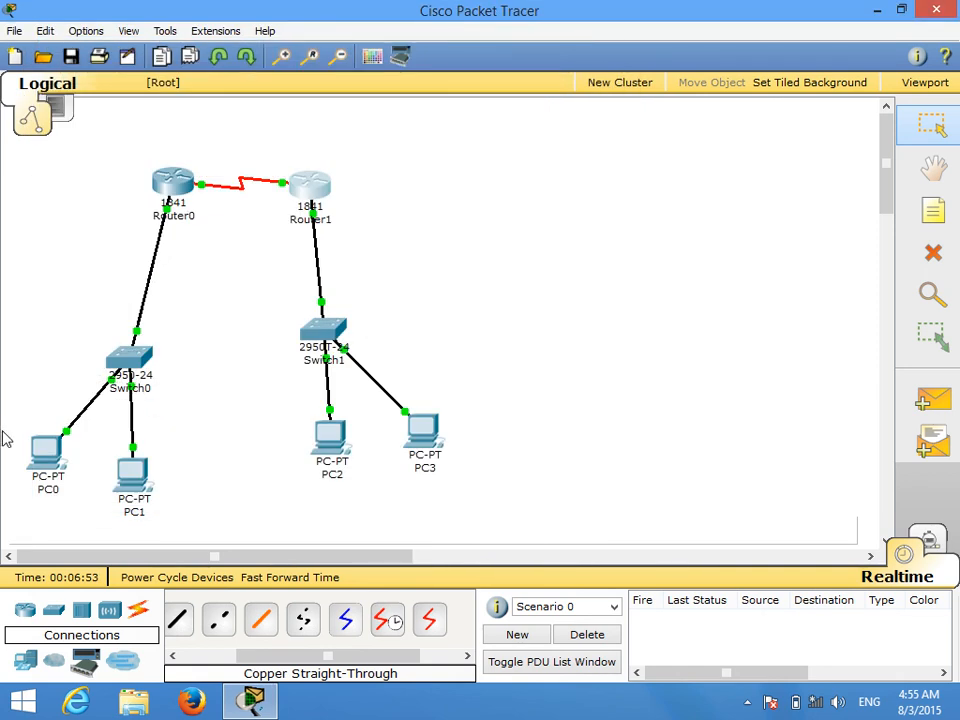
# Step: Repeat the ping to 200.200.200.1 from PC0's command prompt, then close PC0's window
pyautogui.click(45, 453)
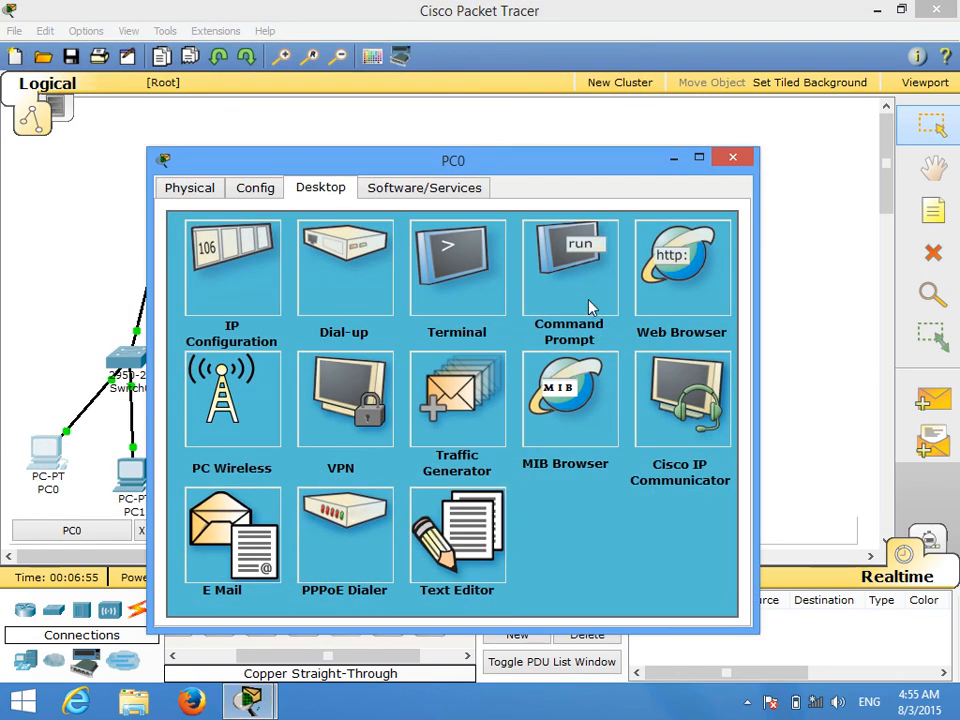
pyautogui.click(590, 307)
pyautogui.write('ping')
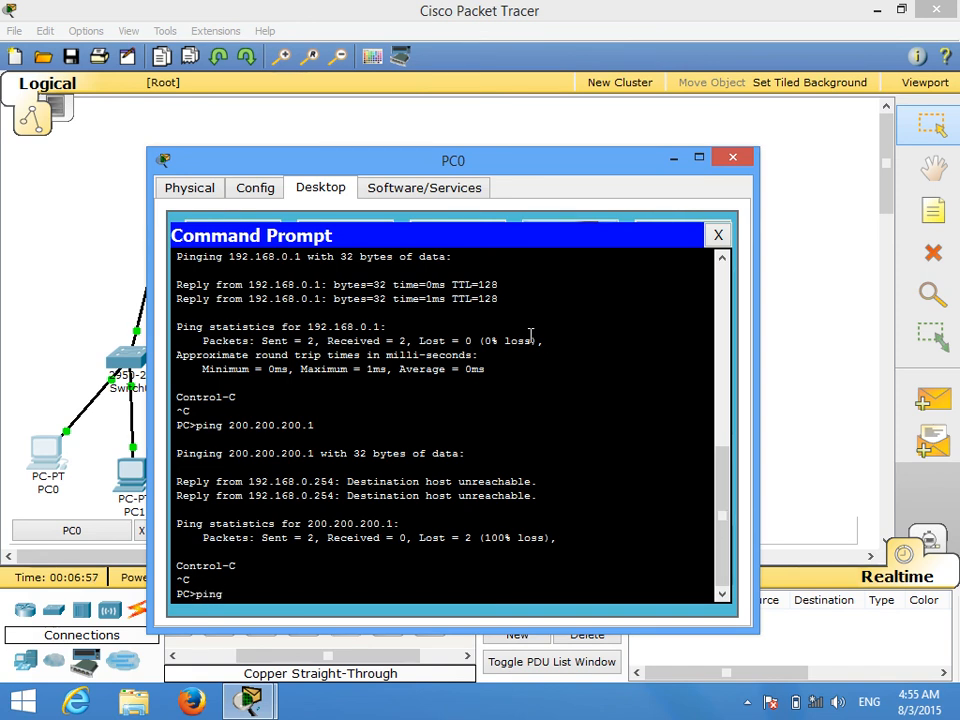
pyautogui.press('BackSpace')
pyautogui.press('BackSpace')
pyautogui.press('BackSpace')
pyautogui.press('BackSpace')
pyautogui.press('Up')
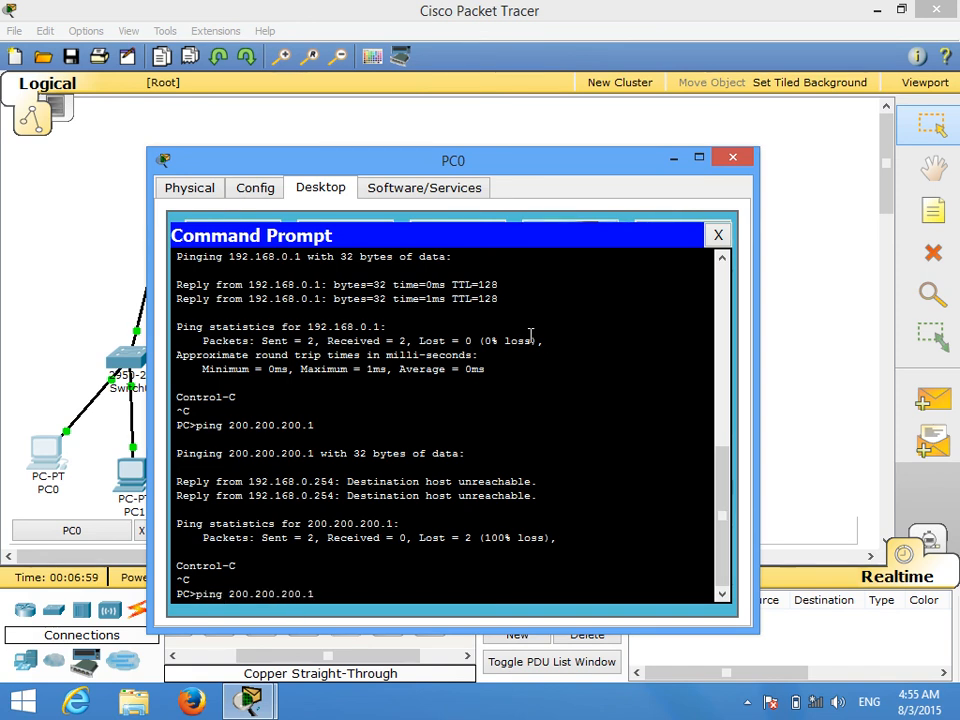
pyautogui.press('Return')
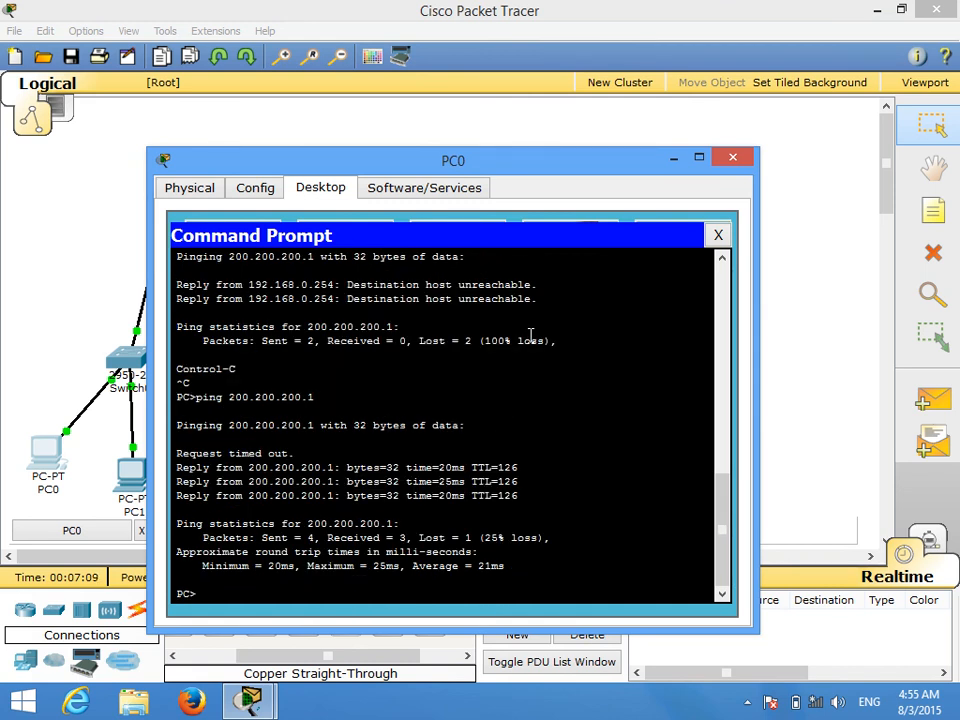
pyautogui.click(733, 157)
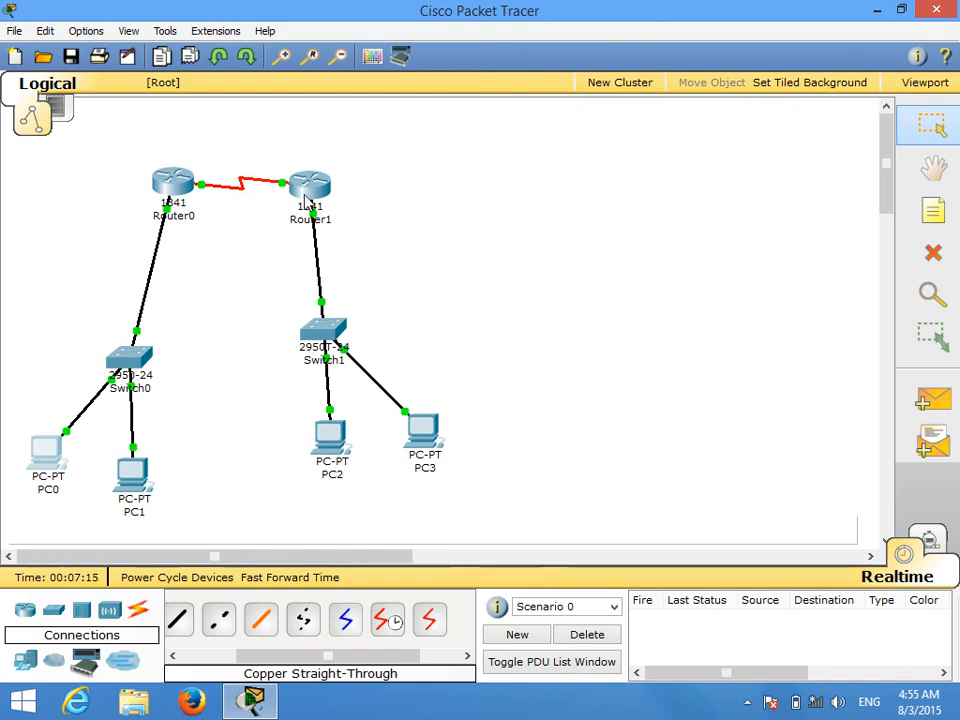
# Step: Ping 192.168.0.1 from PC3's command prompt and close PC3's window
pyautogui.click(427, 422)
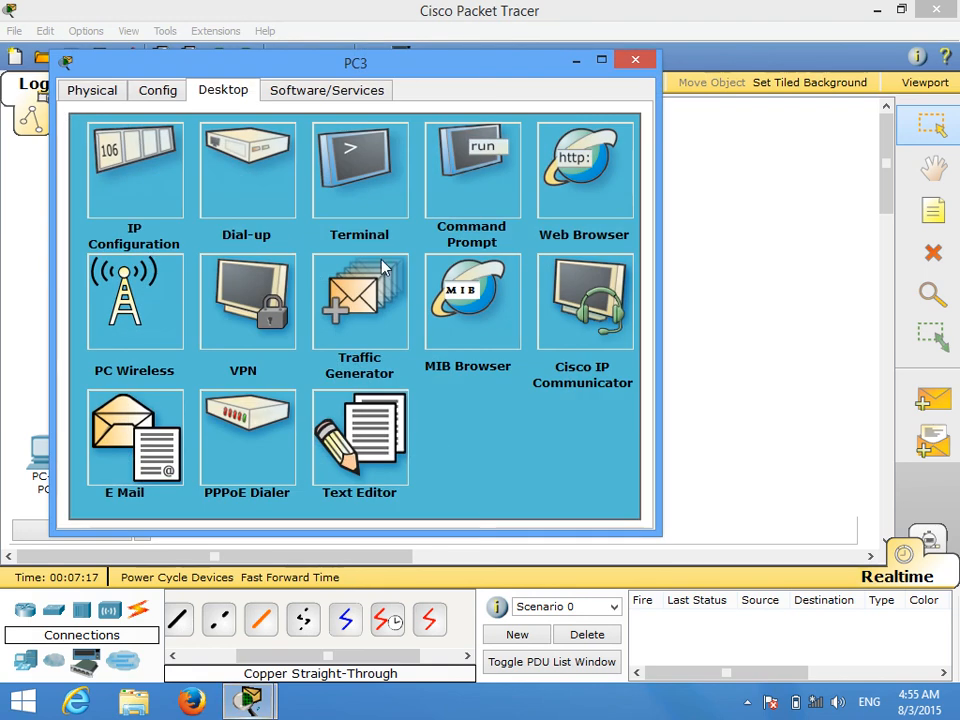
pyautogui.click(480, 189)
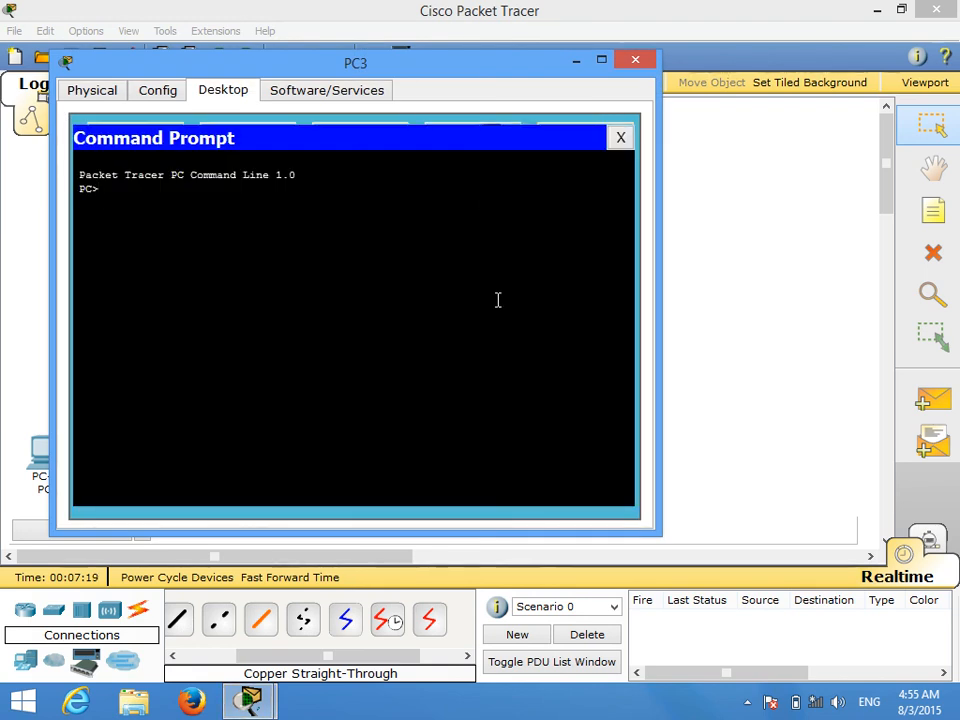
pyautogui.write('ping 19')
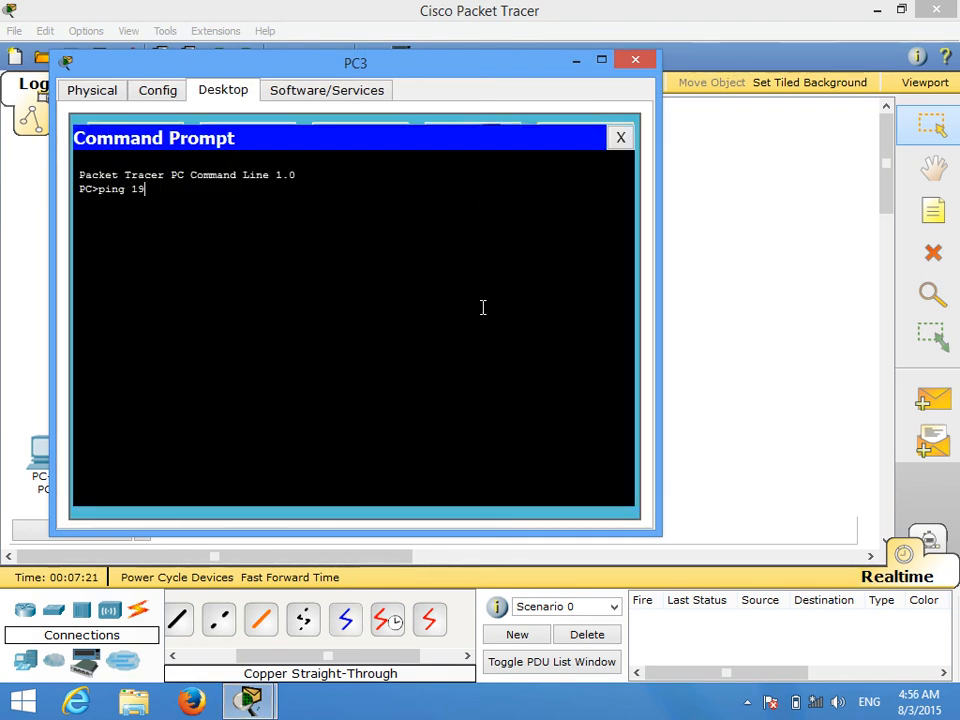
pyautogui.write('2.168.0.1')
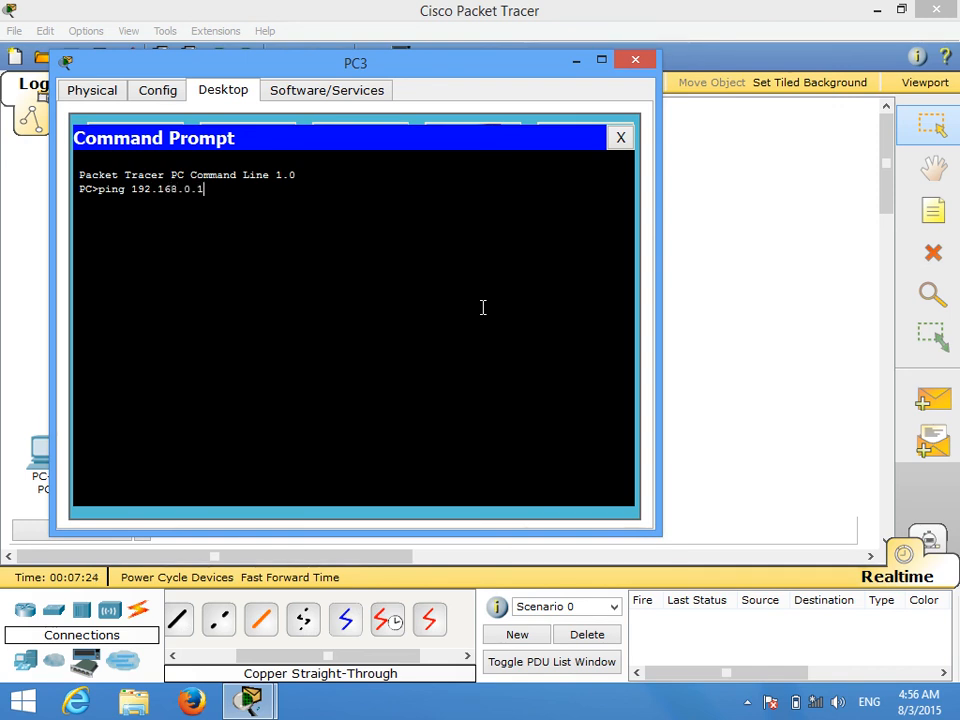
pyautogui.press('Return')
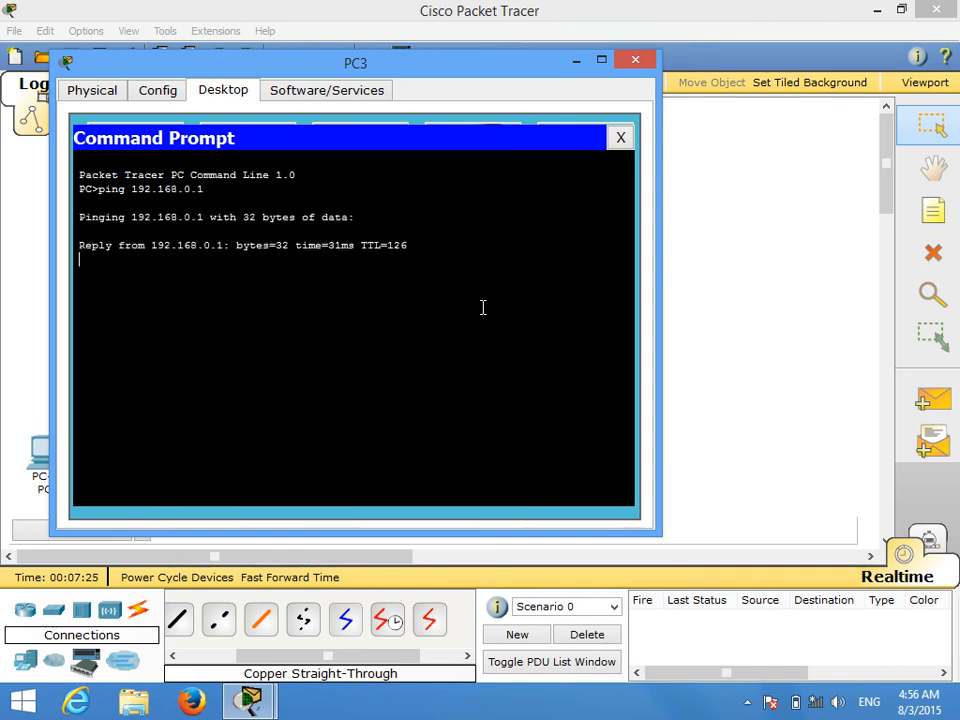
pyautogui.click(638, 61)
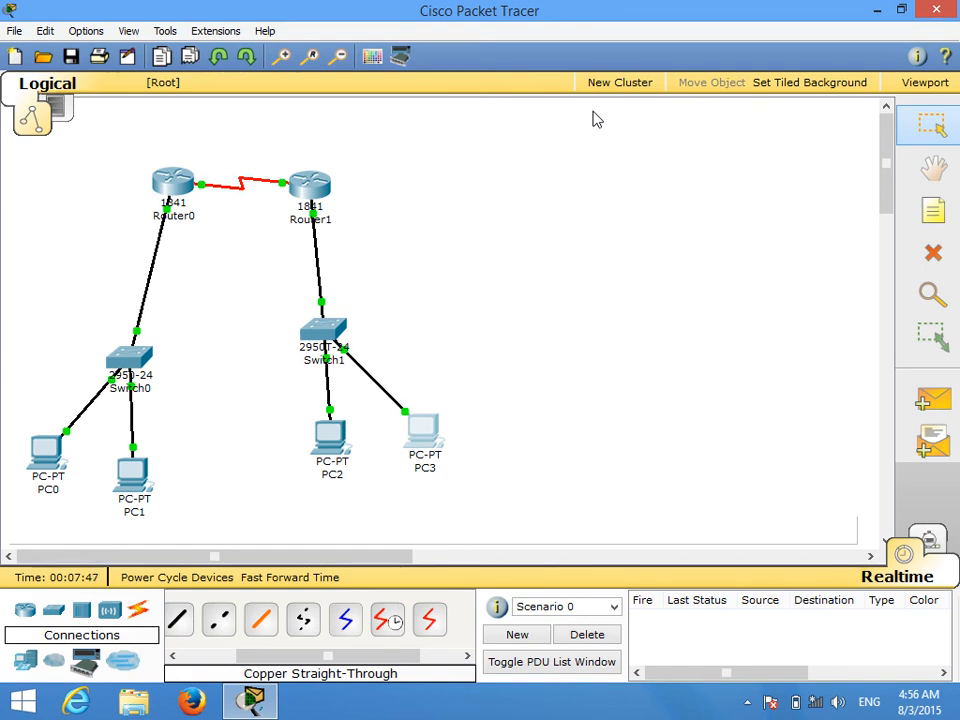
# Step: Save the network to the Desktop as a Packet Tracer file named rip version2
pyautogui.click(937, 10)
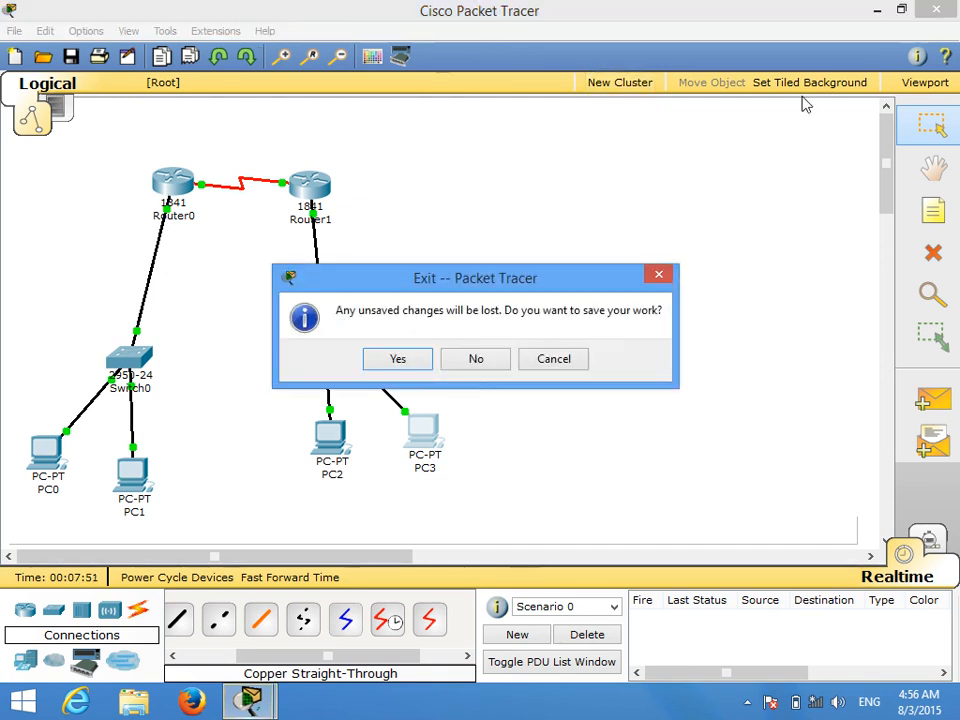
pyautogui.click(524, 363)
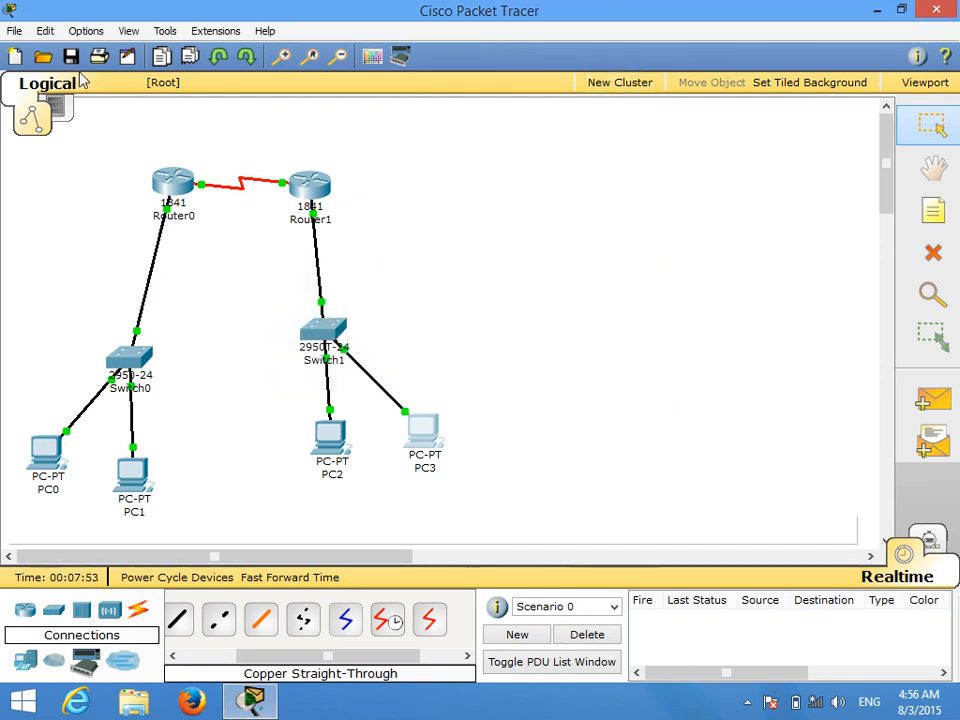
pyautogui.click(82, 55)
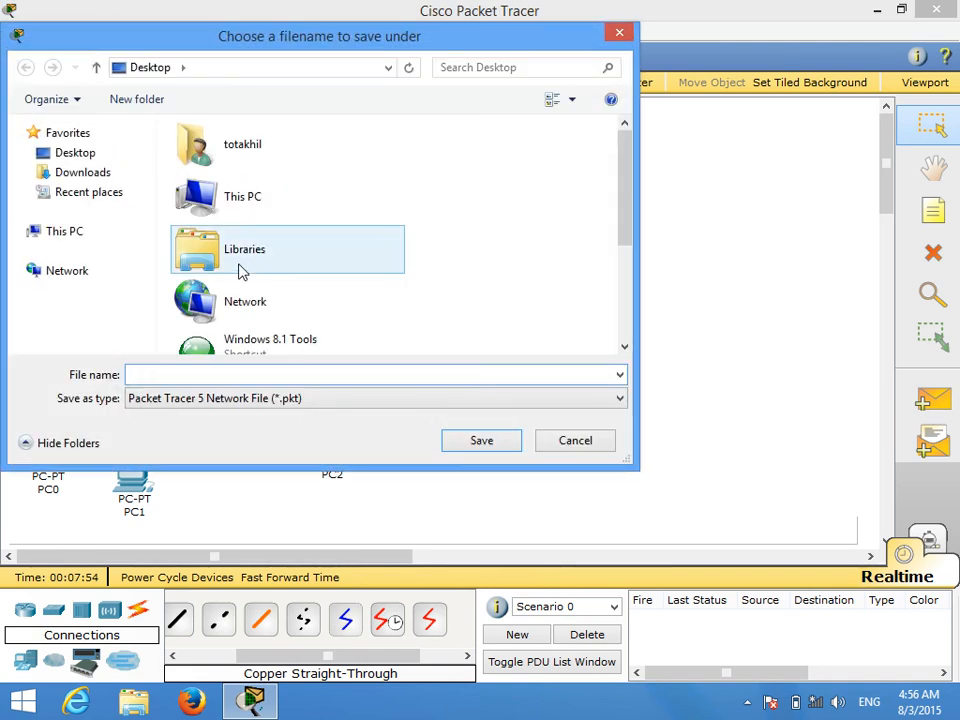
pyautogui.click(112, 158)
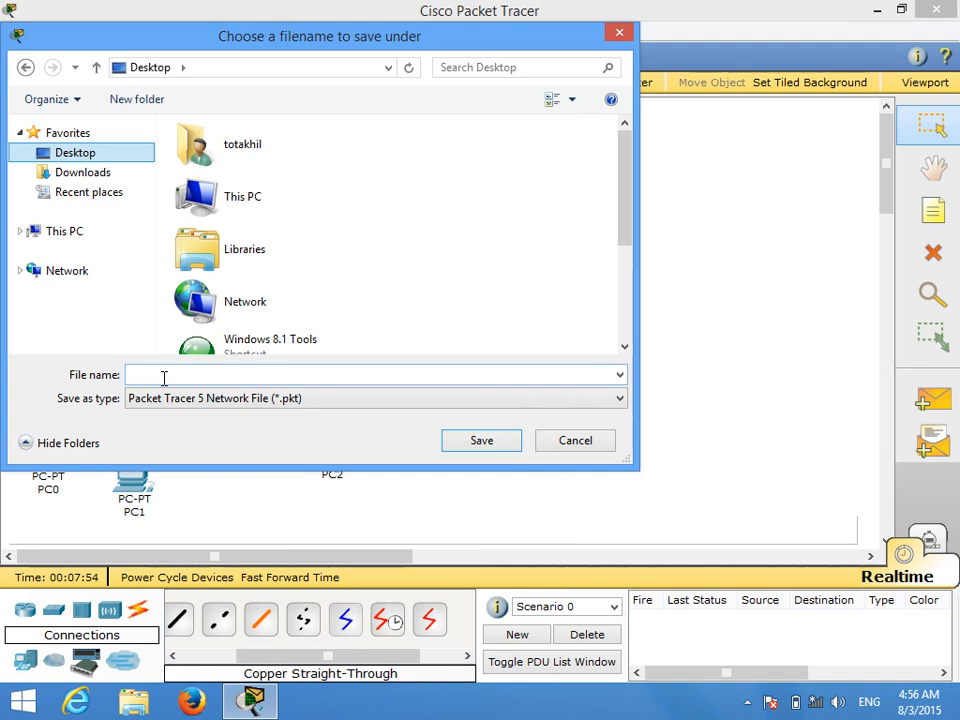
pyautogui.press('r')
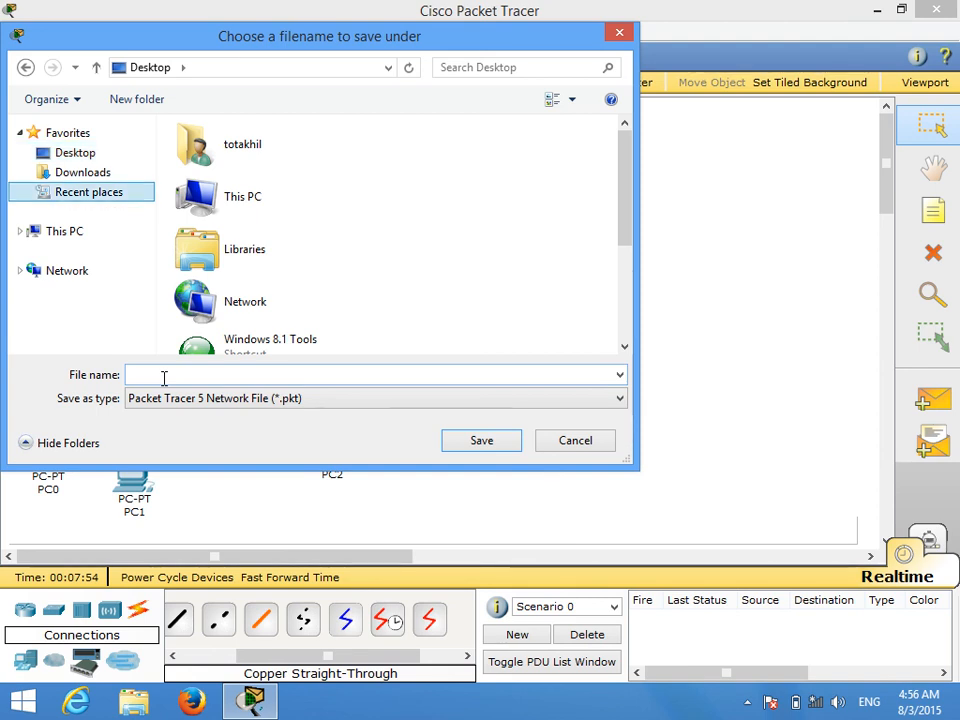
pyautogui.click(166, 376)
pyautogui.write('rip')
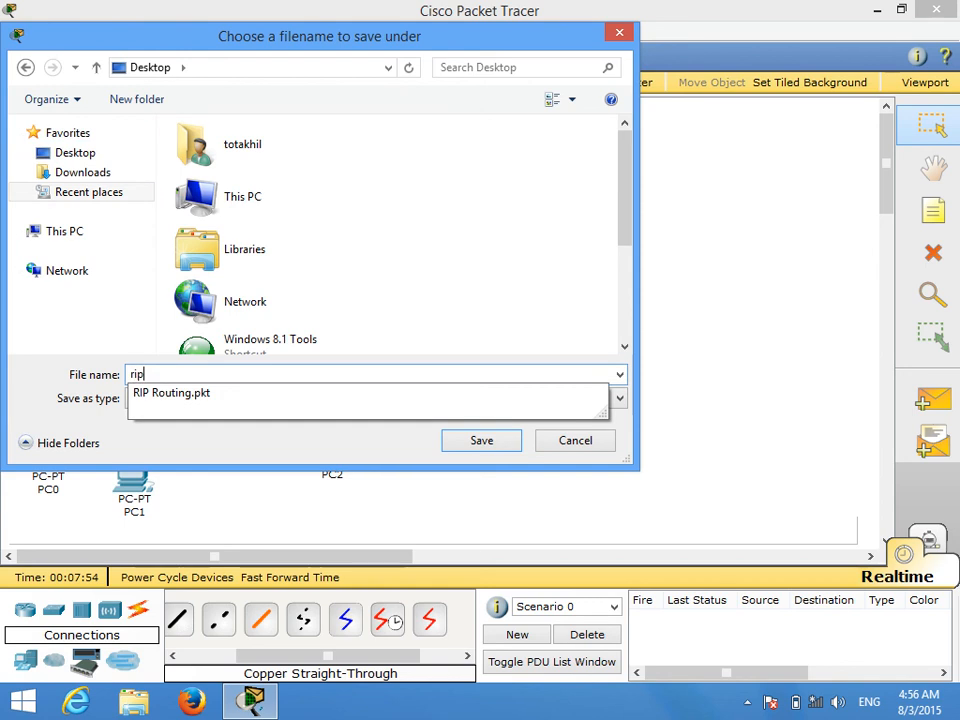
pyautogui.write(' version2')
pyautogui.press('Return')
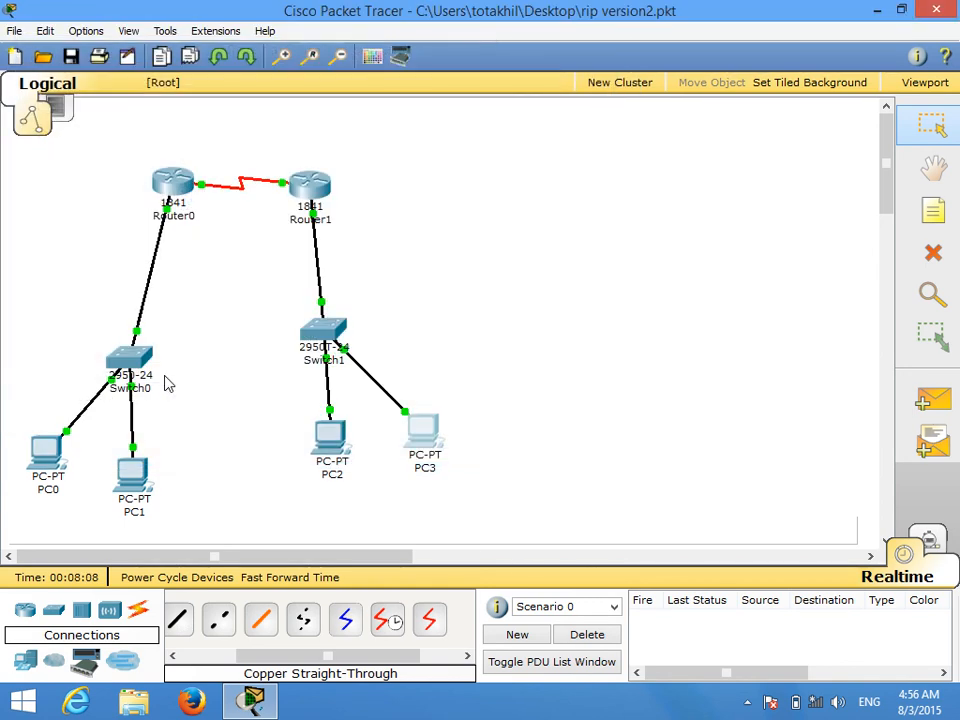
# Step: Start a new blank network file and minimise the program to reach the desktop
pyautogui.hotkey('ctrl', 'n')
pyautogui.click(484, 378)
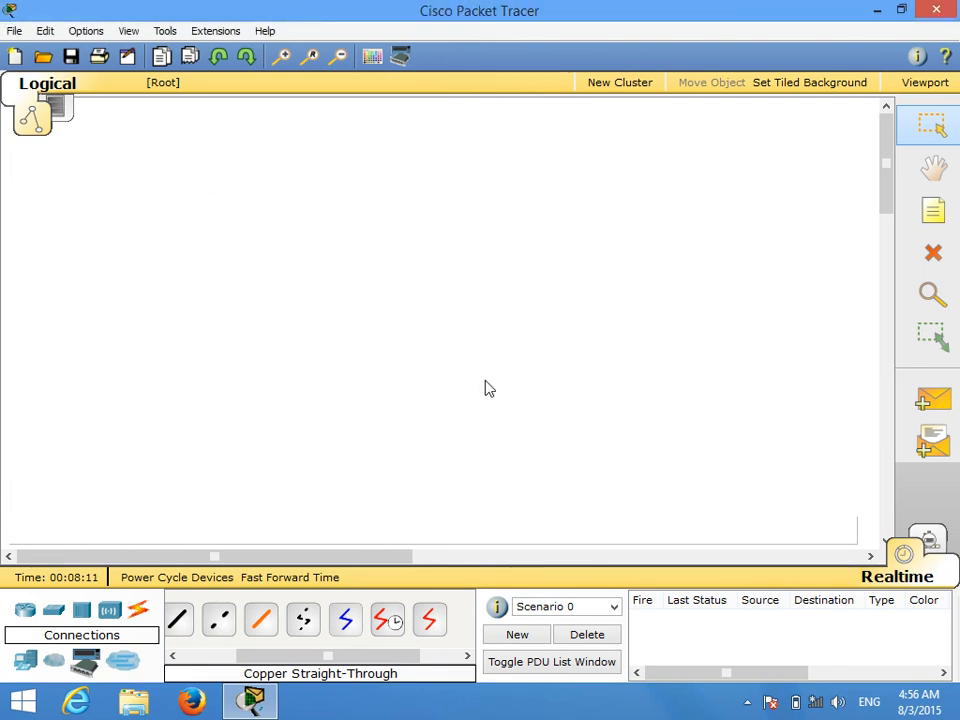
pyautogui.click(872, 12)
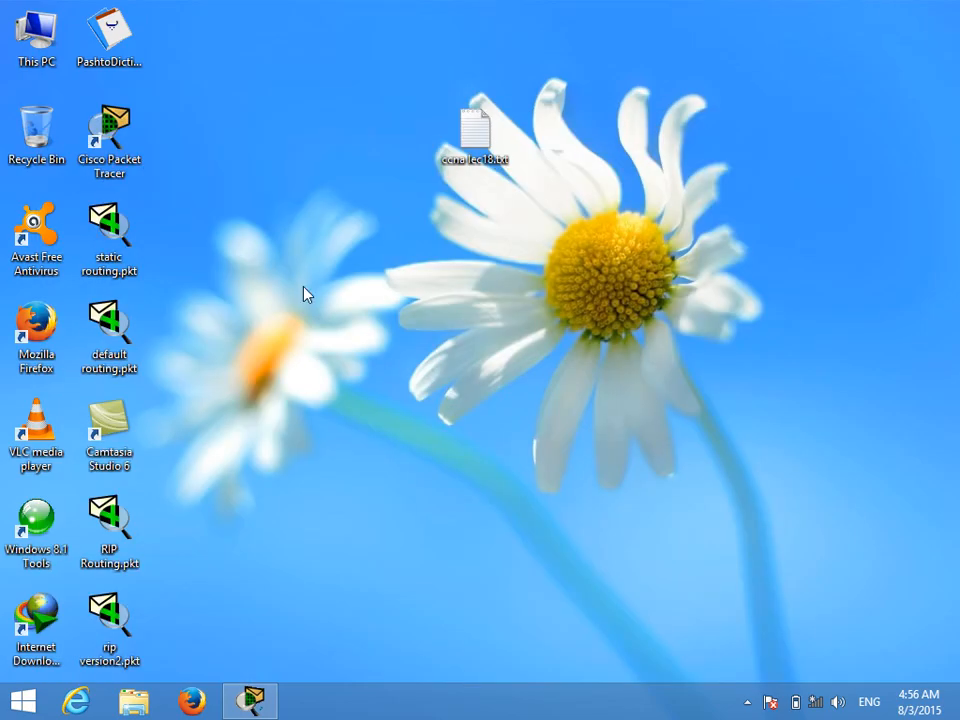
# Step: Create a new text document on the Windows desktop named EIGrp.txt
pyautogui.rightClick(406, 270)
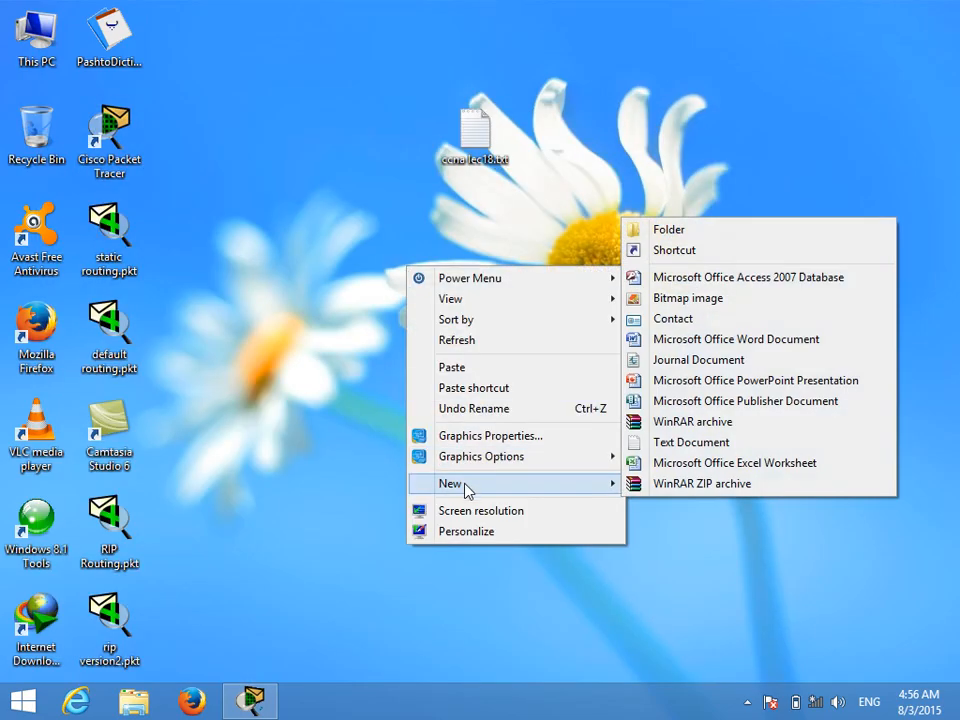
pyautogui.moveTo(480, 484)
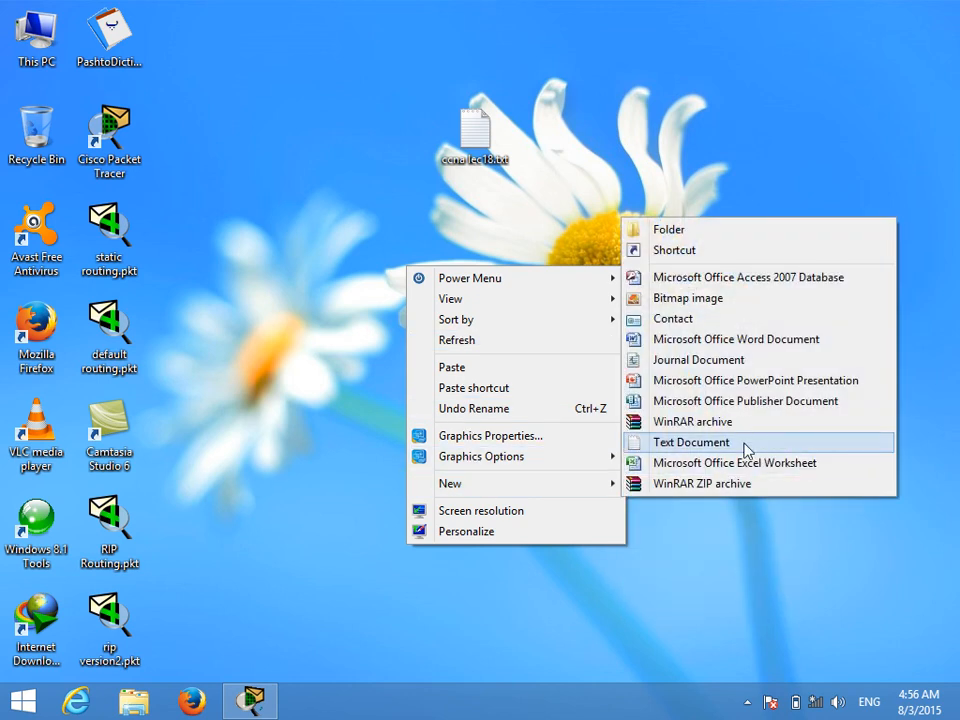
pyautogui.click(746, 445)
pyautogui.write('E')
pyautogui.write('IG')
pyautogui.write('rp')
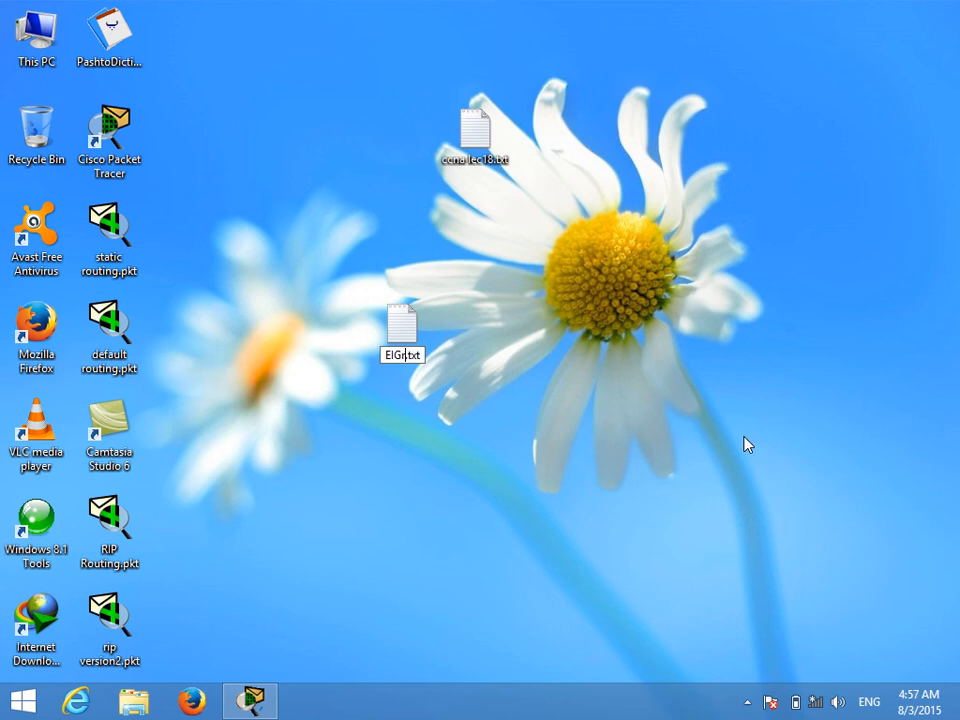
pyautogui.press('Return')
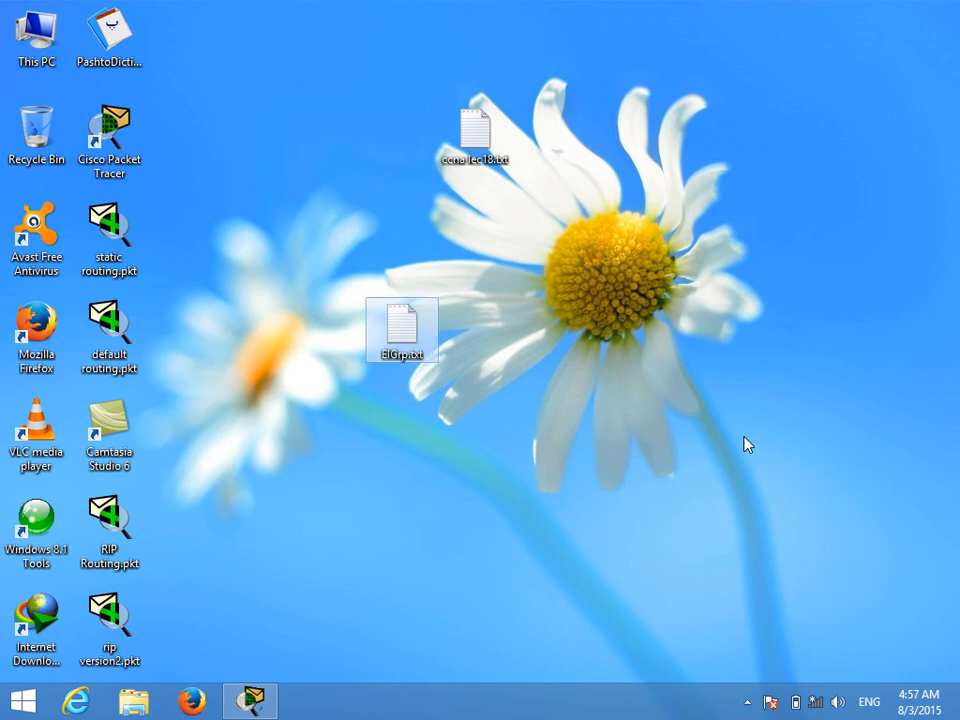
pyautogui.click(747, 702)
pyautogui.click(716, 607)
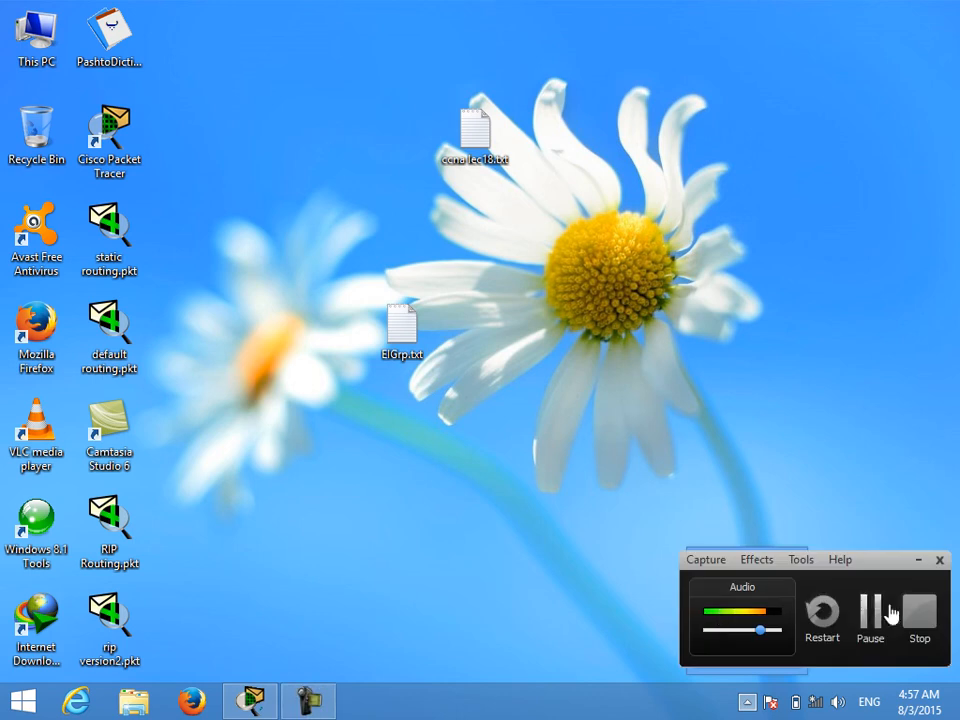